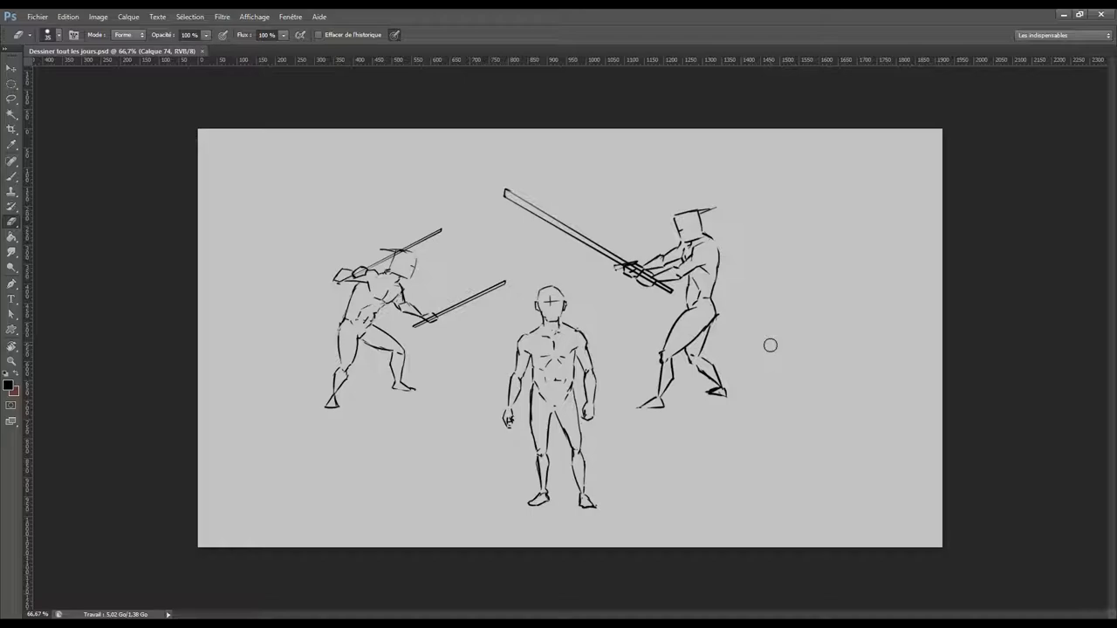
- Create a new empty layer above the sketches, undoing an accidental grouping
{"action": "key", "text": "v"}
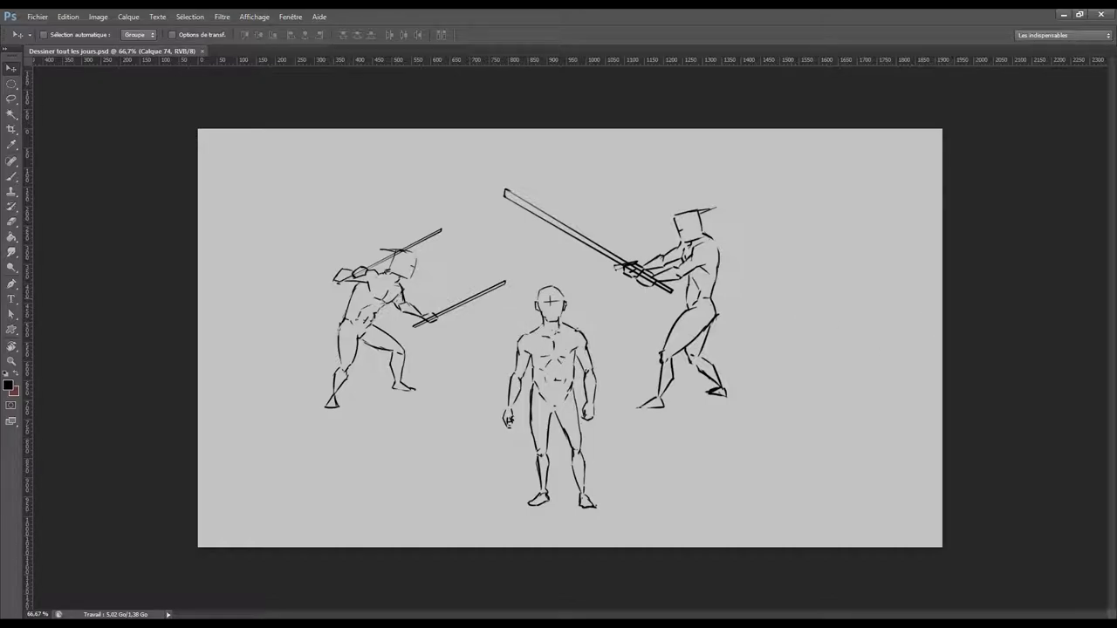
{"action": "key", "text": "ctrl+shift+alt+n"}
{"action": "key", "text": "ctrl+g"}
{"action": "key", "text": "ctrl+z"}
- Save the document and view the canvas at 100%
{"action": "key", "text": "ctrl+s"}
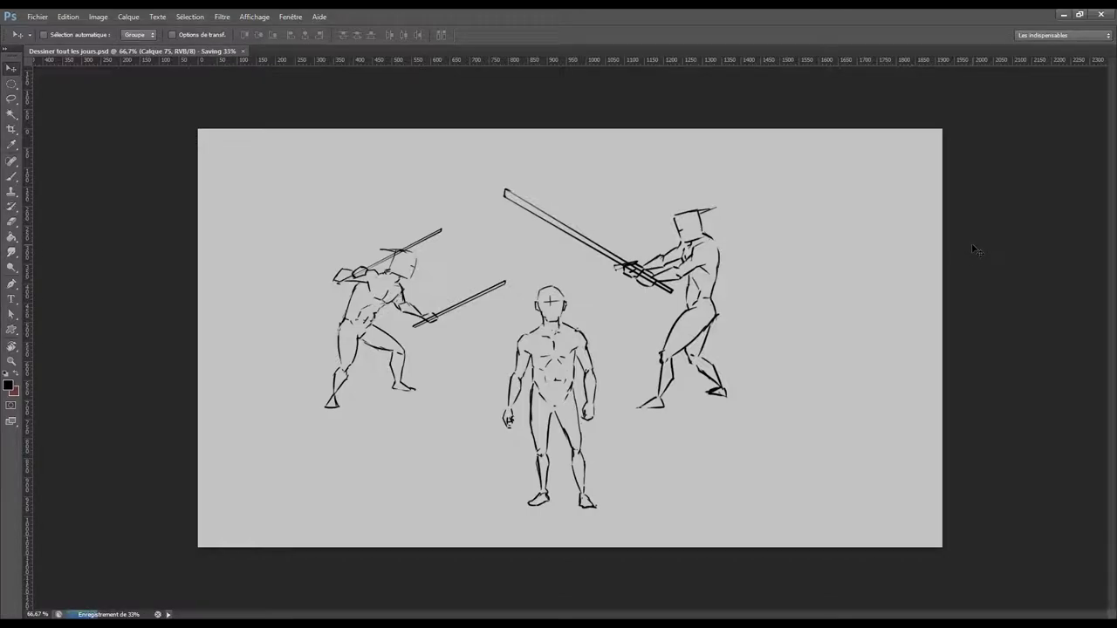
{"action": "key", "text": "ctrl+1"}
{"action": "left_click_drag", "start_coordinate": [825, 374], "coordinate": [840, 314]}
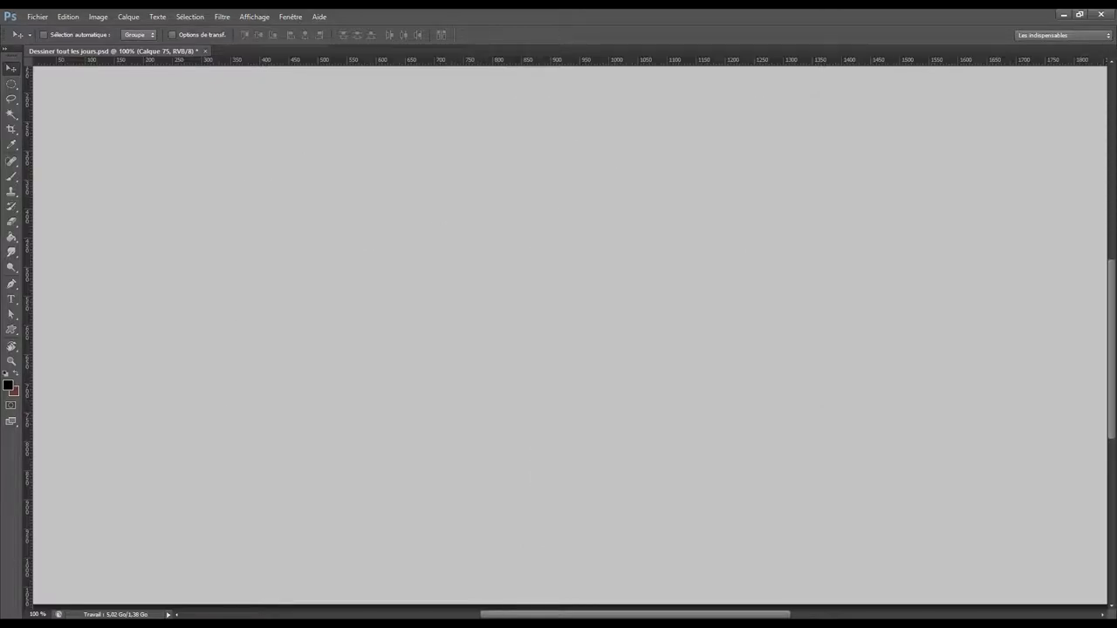
- Zoom out and in to confirm the canvas is blank, then pick the Brush tool
{"action": "key", "text": "ctrl+z"}
{"action": "key", "text": "ctrl+minus"}
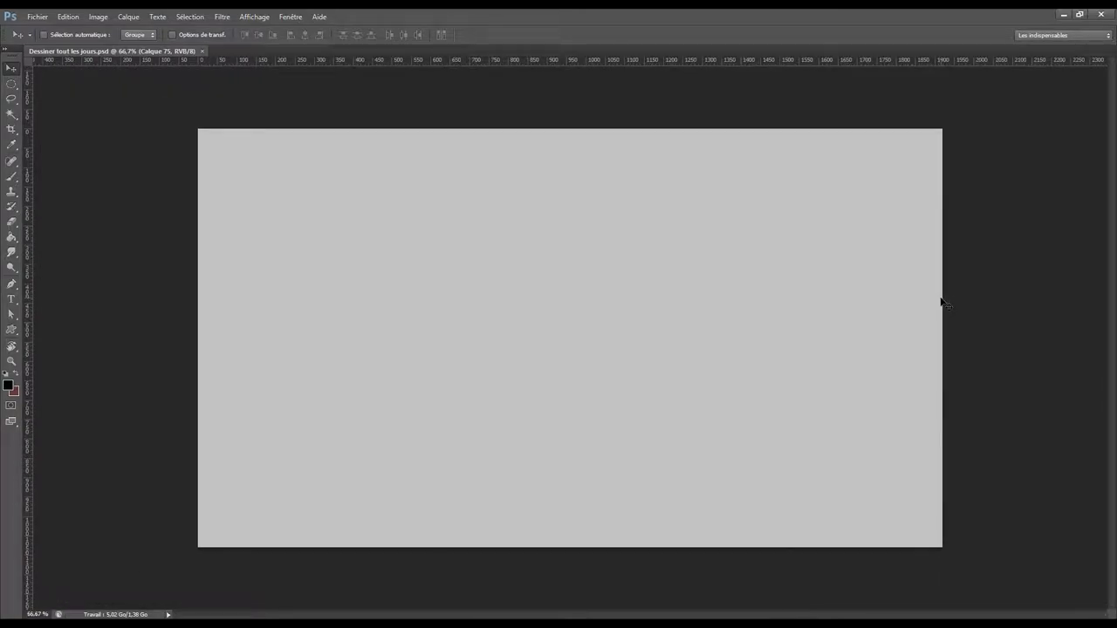
{"action": "key", "text": "ctrl+plus"}
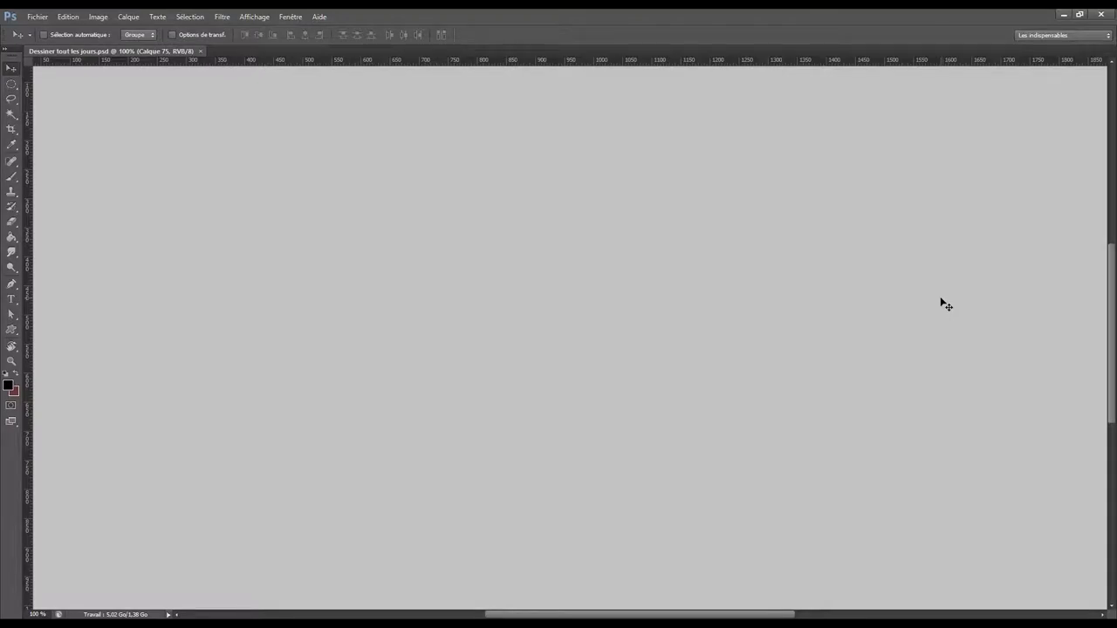
{"action": "key", "text": "ctrl+minus"}
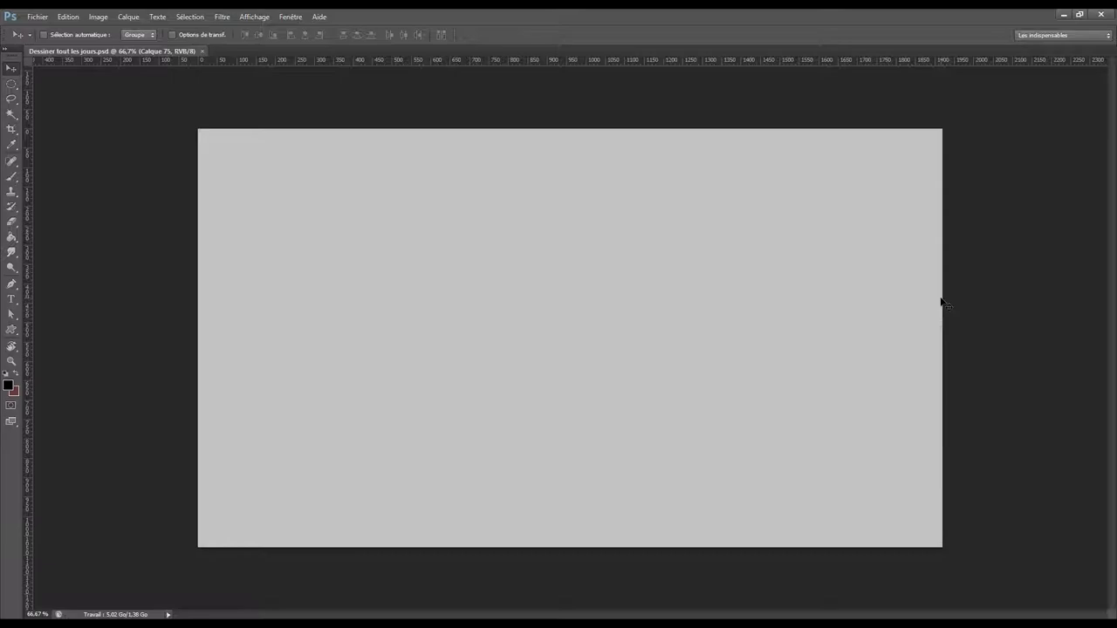
{"action": "key", "text": "b"}
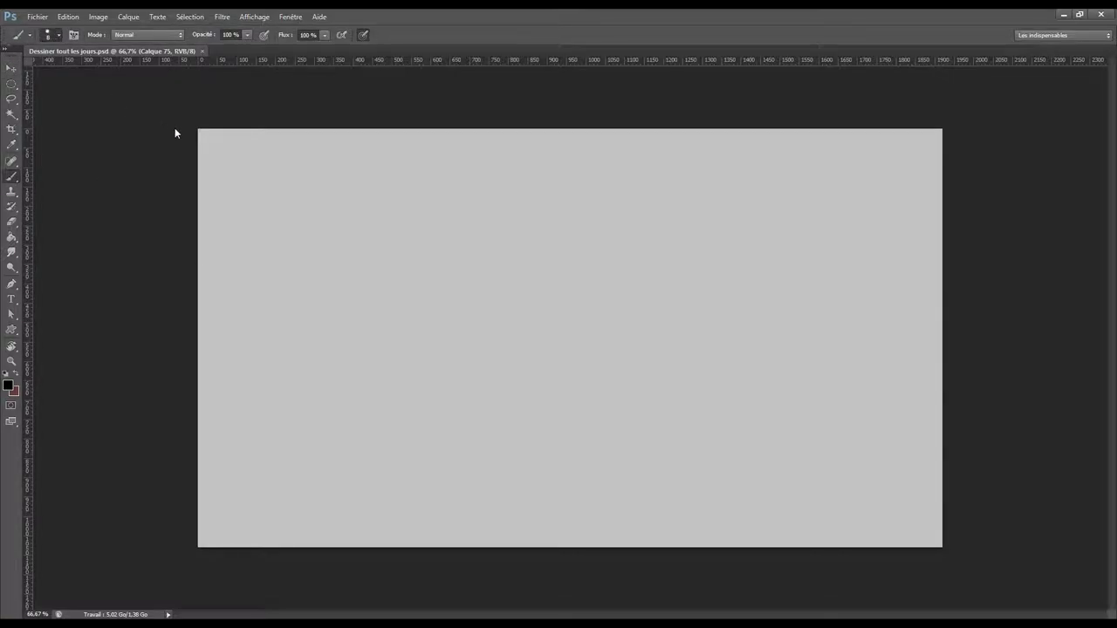
{"action": "left_click", "coordinate": [52, 35]}
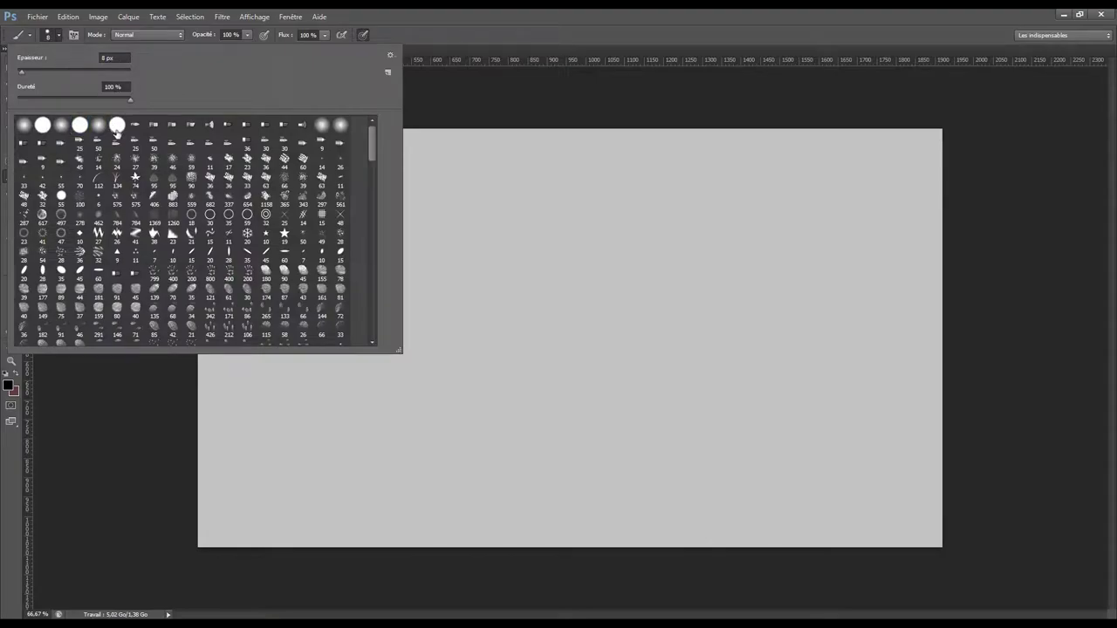
- Pick a hard round brush tip, zoom to 100%, and draw the head's left side
{"action": "left_click", "coordinate": [82, 126]}
{"action": "left_click", "coordinate": [495, 37]}
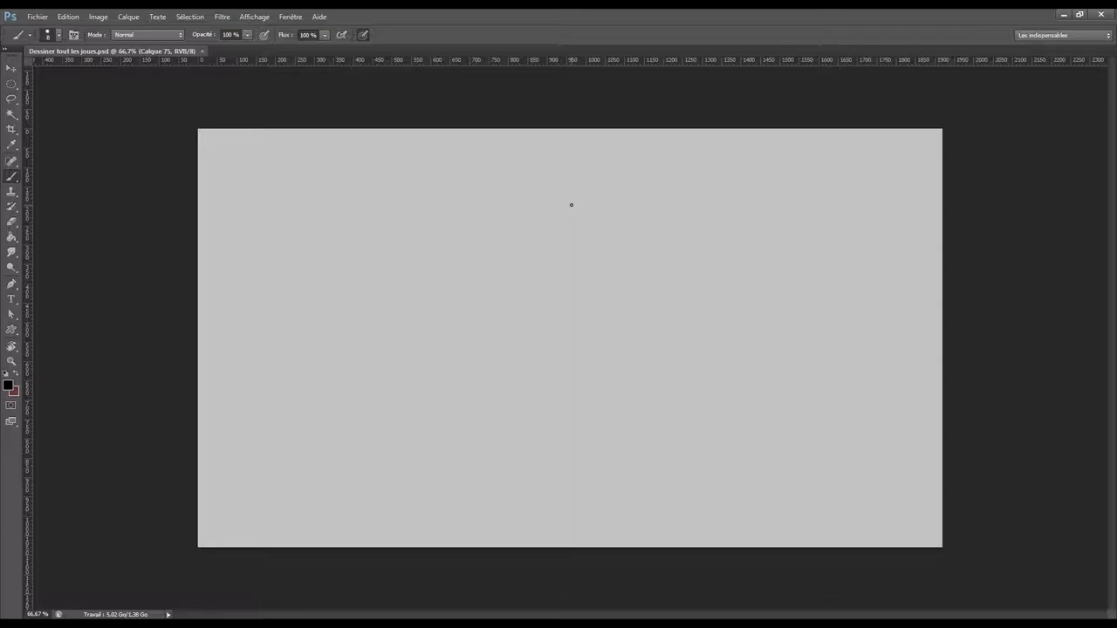
{"action": "key", "text": "ctrl+1"}
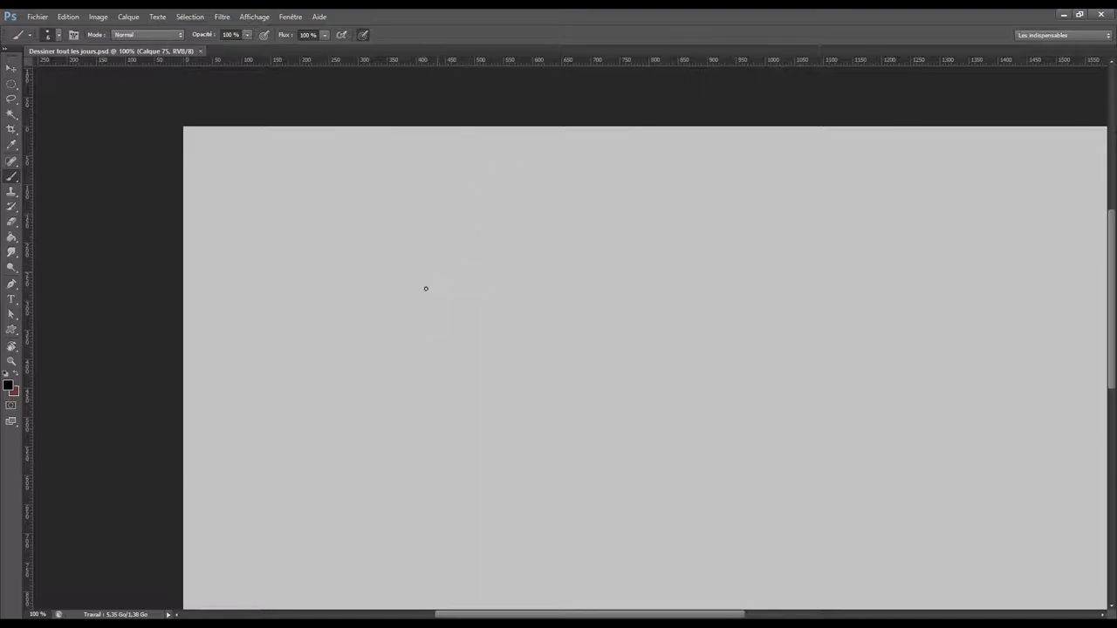
{"action": "left_click_drag", "start_coordinate": [427, 251], "coordinate": [428, 307]}
- Draw the head's right side, curved top, nose and a trial brow line
{"action": "left_click_drag", "start_coordinate": [500, 256], "coordinate": [505, 305]}
{"action": "key", "text": "ctrl+z"}
{"action": "left_click_drag", "start_coordinate": [489, 254], "coordinate": [491, 295]}
{"action": "mouse_move", "coordinate": [426, 252]}
{"action": "left_mouse_down"}
{"action": "mouse_move", "coordinate": [446, 228]}
{"action": "mouse_move", "coordinate": [490, 254]}
{"action": "left_mouse_up"}
{"action": "left_click_drag", "start_coordinate": [453, 280], "coordinate": [462, 291]}
{"action": "left_click_drag", "start_coordinate": [432, 265], "coordinate": [477, 262]}
{"action": "key", "text": "ctrl+z"}
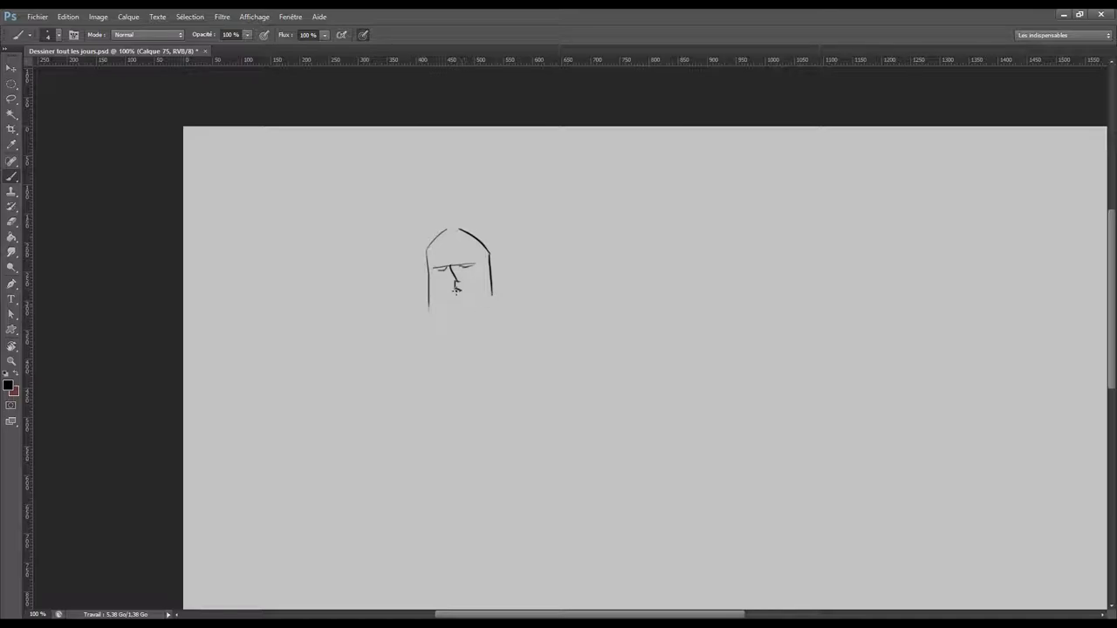
- Draw the mouth line under the nose, erasing and redrawing faint strokes
{"action": "key", "text": "e"}
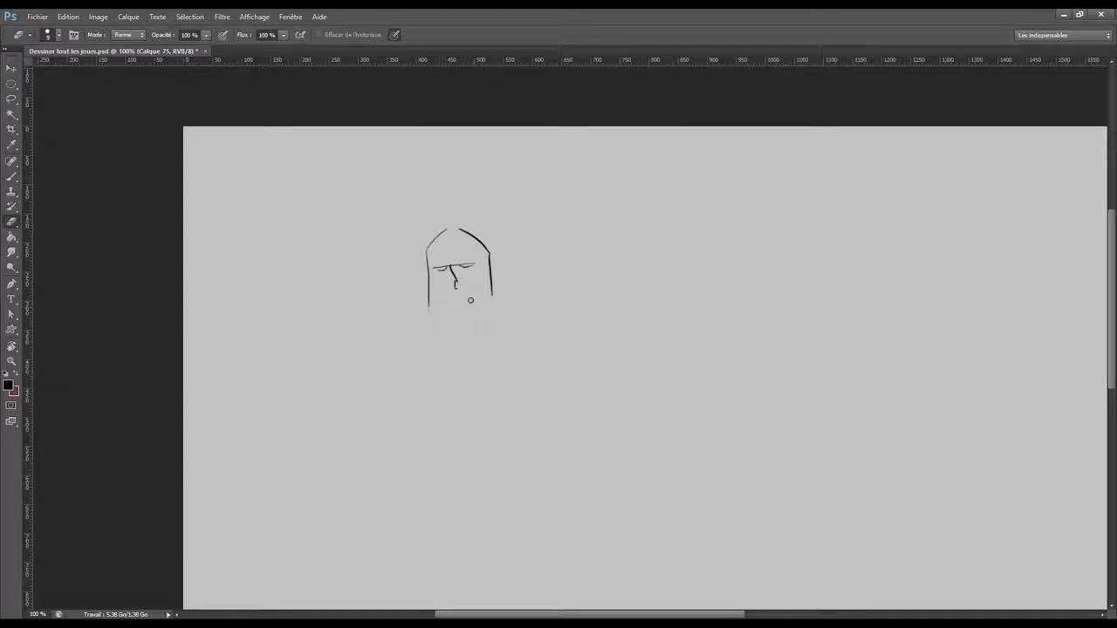
{"action": "key", "text": "b"}
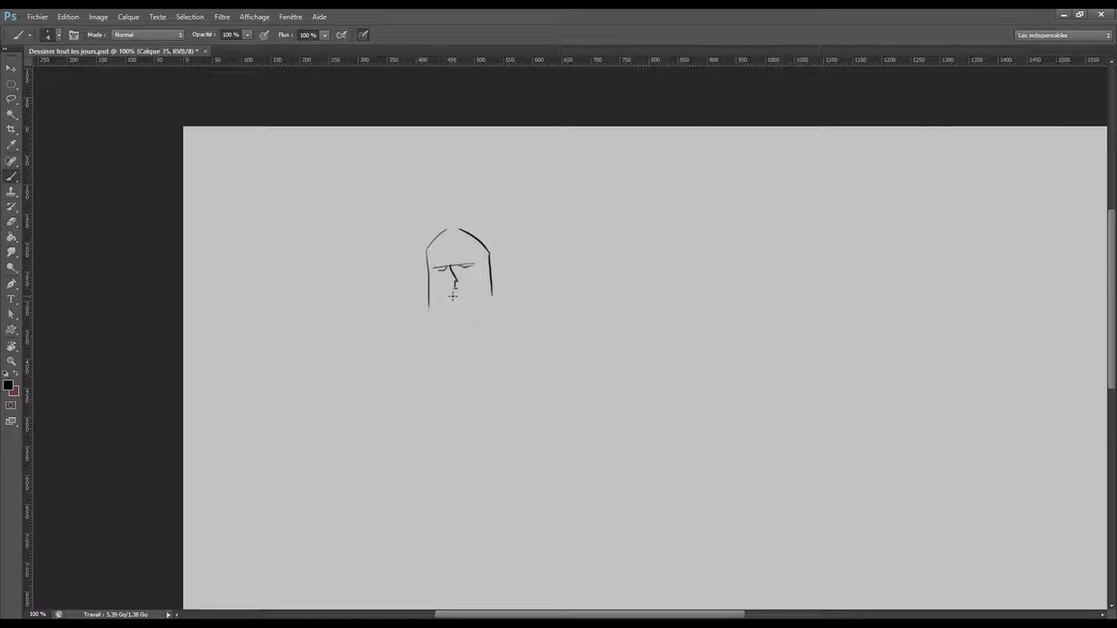
{"action": "left_click_drag", "start_coordinate": [445, 298], "coordinate": [464, 298]}
{"action": "left_click_drag", "start_coordinate": [452, 298], "coordinate": [439, 297]}
{"action": "key", "text": "e"}
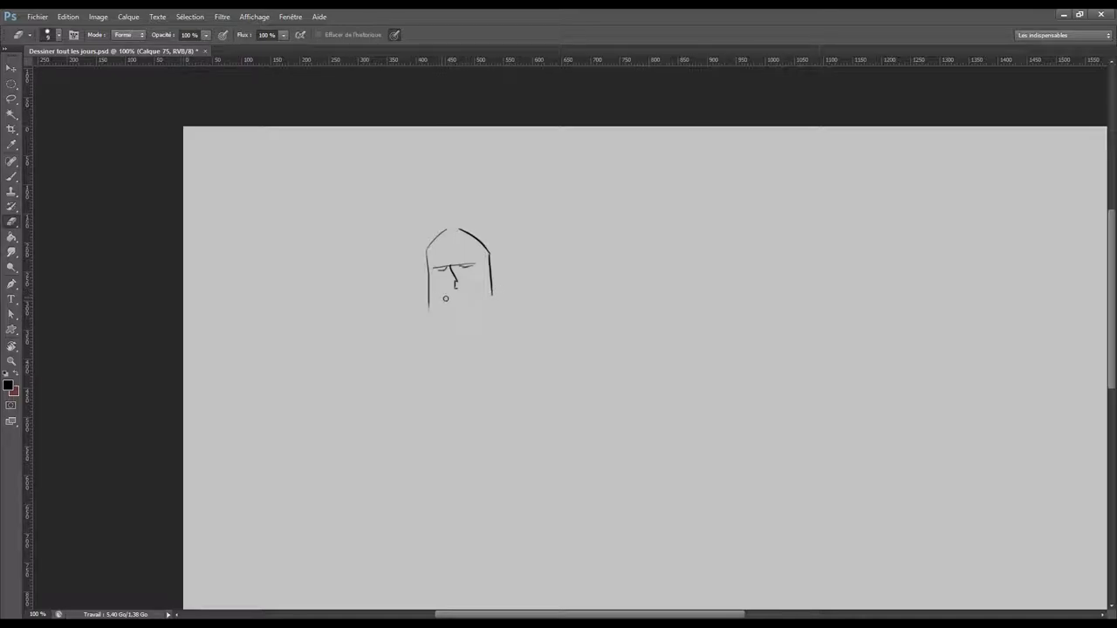
{"action": "key", "text": "b"}
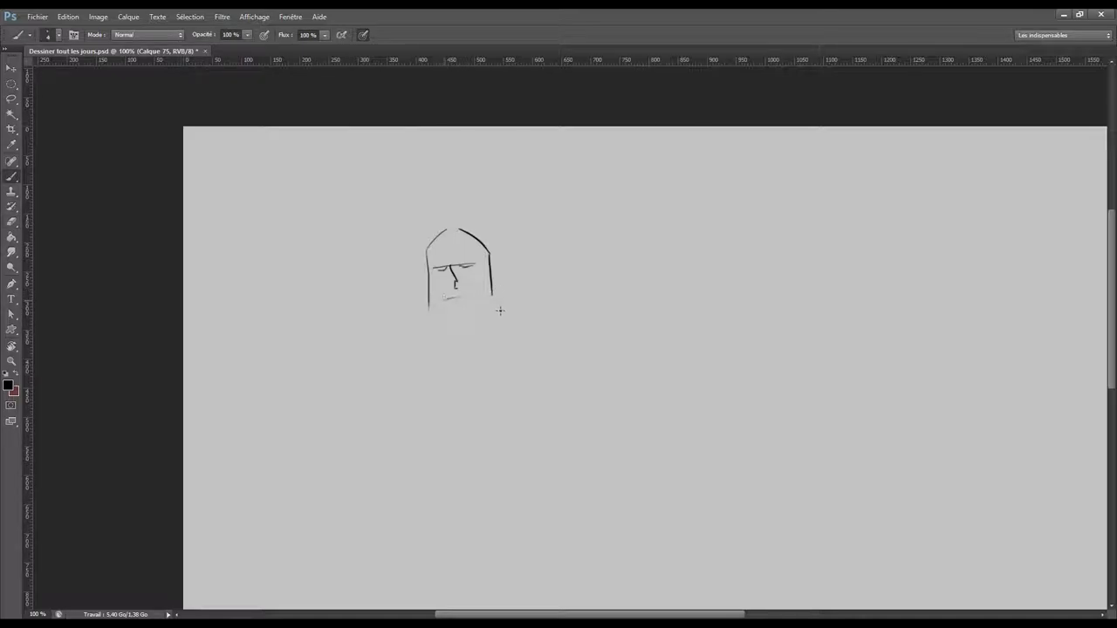
{"action": "left_click_drag", "start_coordinate": [443, 299], "coordinate": [471, 297]}
- Erase and redraw the lower left contour of the face
{"action": "key", "text": "e"}
{"action": "left_click_drag", "start_coordinate": [428, 310], "coordinate": [428, 275]}
{"action": "key", "text": "b"}
{"action": "left_click_drag", "start_coordinate": [427, 275], "coordinate": [428, 296]}
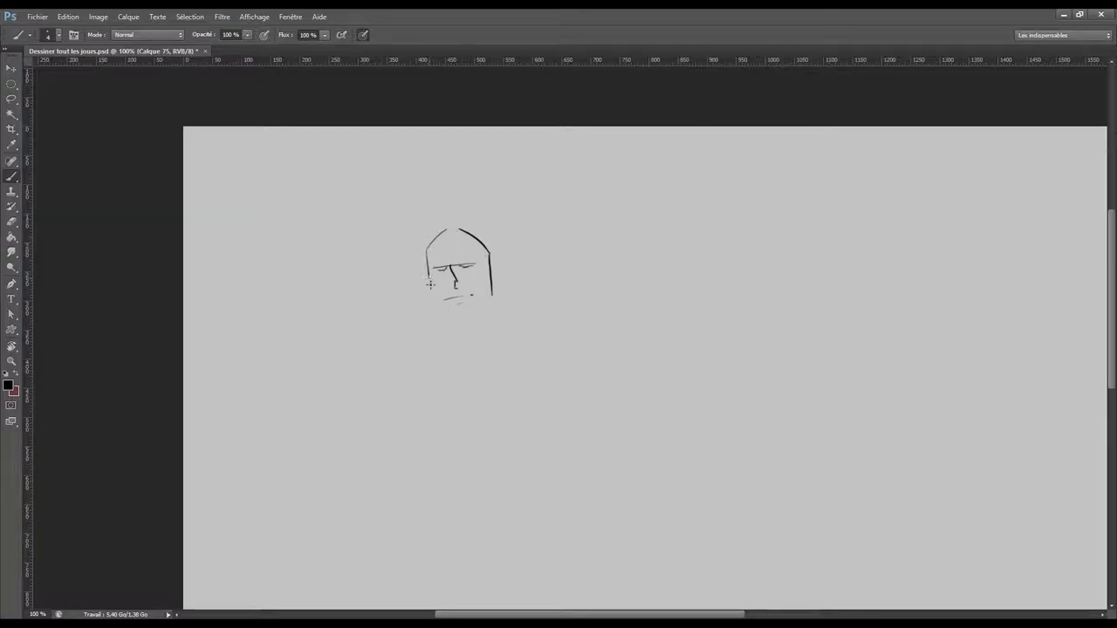
- Continue the left contour into the jaw and draw a neck line below the chin
{"action": "left_click_drag", "start_coordinate": [429, 277], "coordinate": [437, 291]}
{"action": "mouse_move", "coordinate": [441, 307]}
{"action": "left_mouse_down"}
{"action": "mouse_move", "coordinate": [471, 309]}
{"action": "mouse_move", "coordinate": [472, 297]}
{"action": "left_mouse_up"}
{"action": "key", "text": "ctrl+z"}
{"action": "mouse_move", "coordinate": [453, 315]}
{"action": "left_mouse_down"}
{"action": "mouse_move", "coordinate": [452, 330]}
{"action": "mouse_move", "coordinate": [487, 322]}
{"action": "left_mouse_up"}
- Erase the right side of the head and add strokes around the mouth
{"action": "key", "text": "e"}
{"action": "left_click_drag", "start_coordinate": [492, 295], "coordinate": [491, 267]}
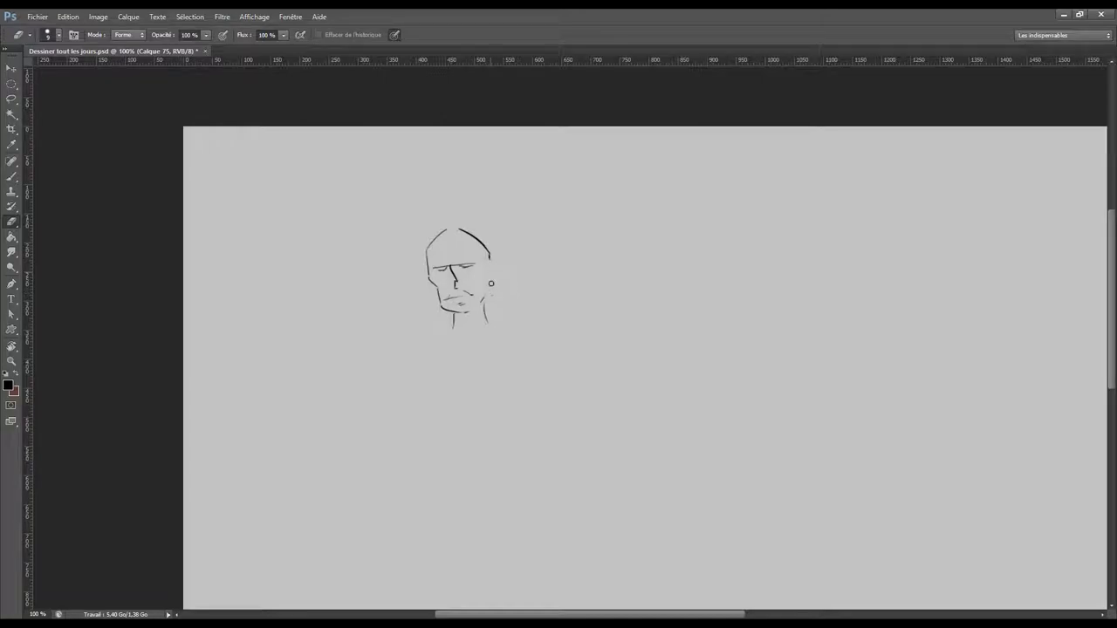
{"action": "left_click_drag", "start_coordinate": [492, 260], "coordinate": [489, 251]}
{"action": "key", "text": "b"}
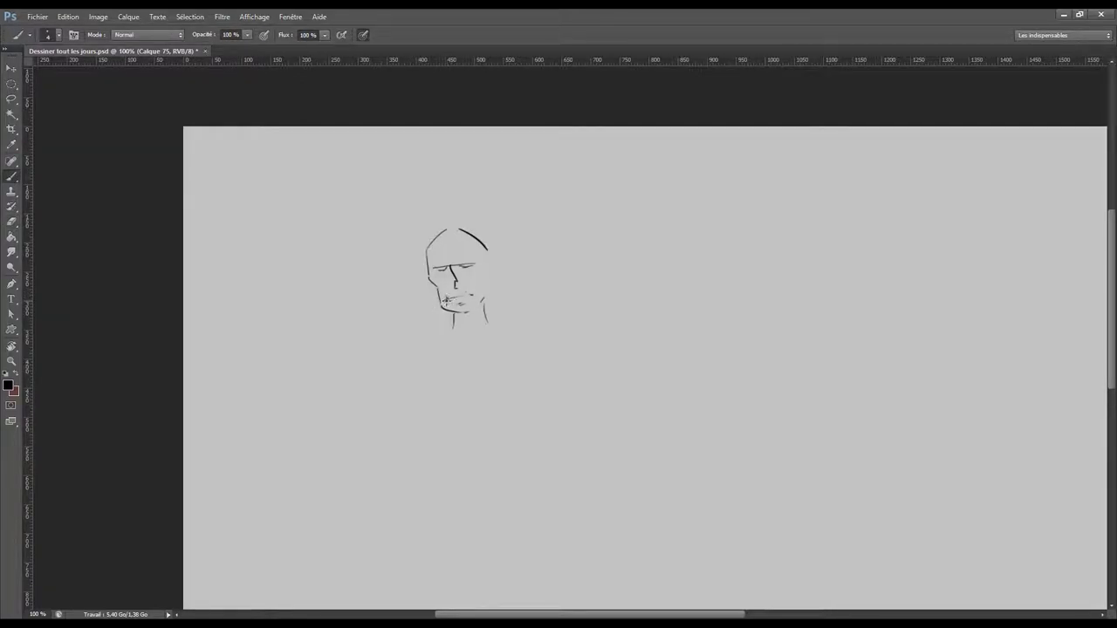
{"action": "left_click_drag", "start_coordinate": [443, 300], "coordinate": [460, 298]}
{"action": "mouse_move", "coordinate": [469, 304]}
{"action": "left_mouse_down"}
{"action": "mouse_move", "coordinate": [482, 301]}
{"action": "mouse_move", "coordinate": [459, 297]}
{"action": "left_mouse_up"}
{"action": "key", "text": "e"}
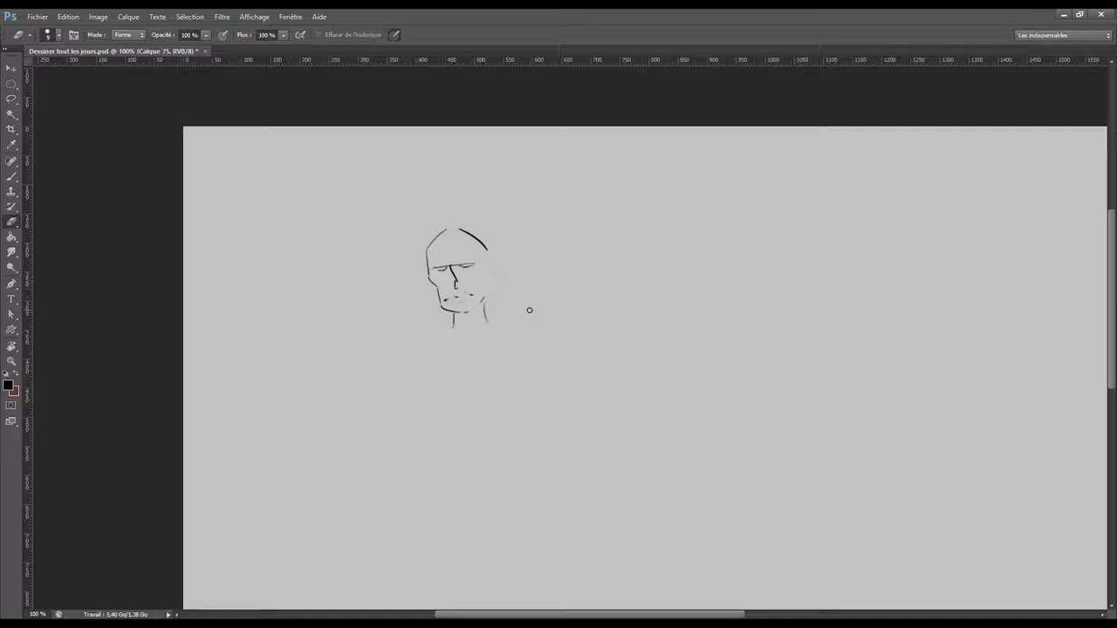
{"action": "key", "text": "b"}
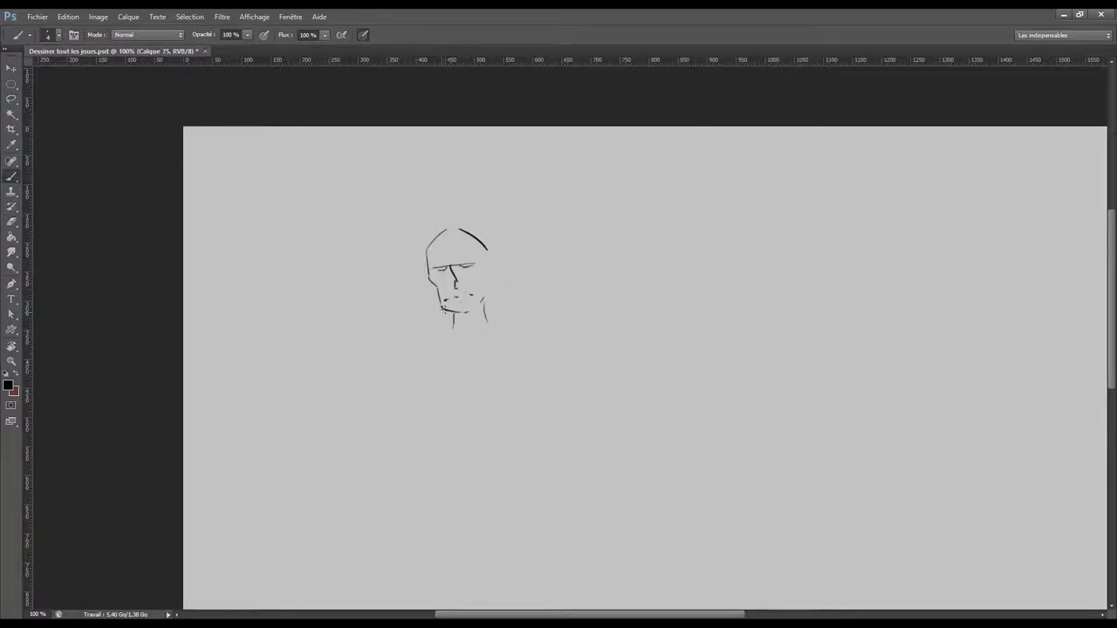
- Try several chin and jaw strokes rising toward the right cheek, undoing them
{"action": "left_click_drag", "start_coordinate": [451, 310], "coordinate": [491, 300]}
{"action": "key", "text": "ctrl+z"}
{"action": "left_click_drag", "start_coordinate": [452, 312], "coordinate": [482, 297]}
{"action": "key", "text": "ctrl+z"}
{"action": "key", "text": "e"}
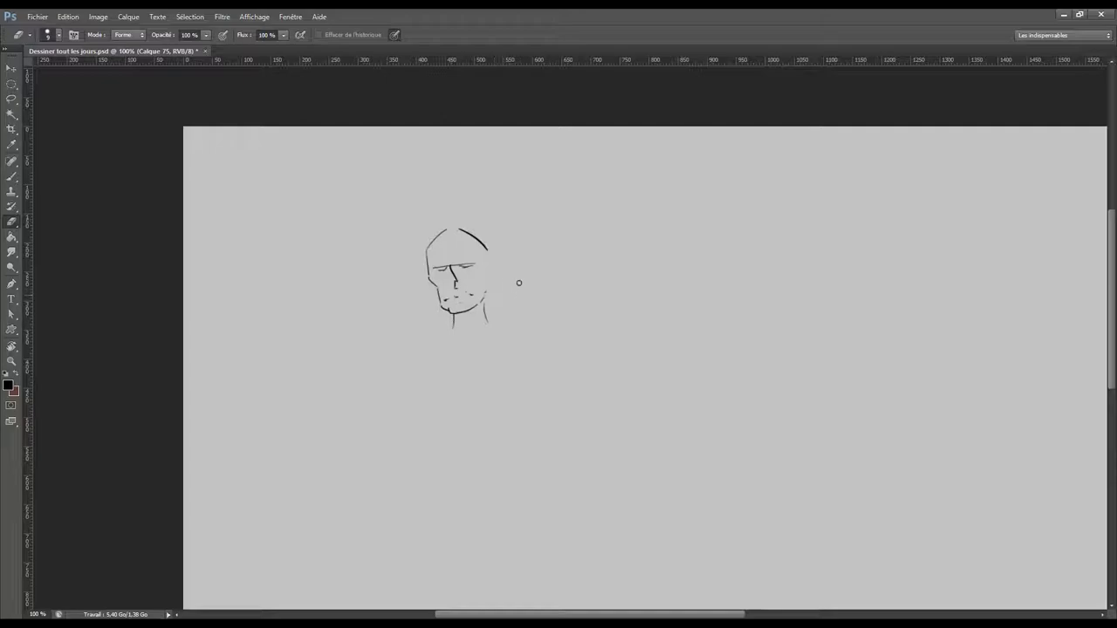
{"action": "key", "text": "b"}
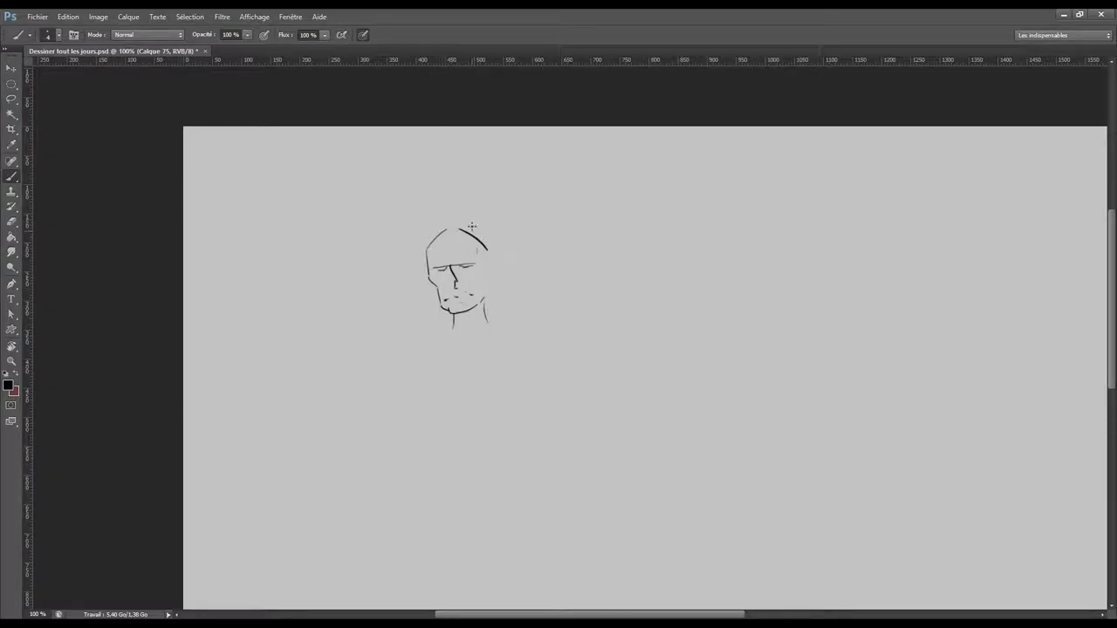
- Erase the upper-right crown arc and redraw the top of the head flatter
{"action": "key", "text": "e"}
{"action": "left_click_drag", "start_coordinate": [476, 234], "coordinate": [490, 251]}
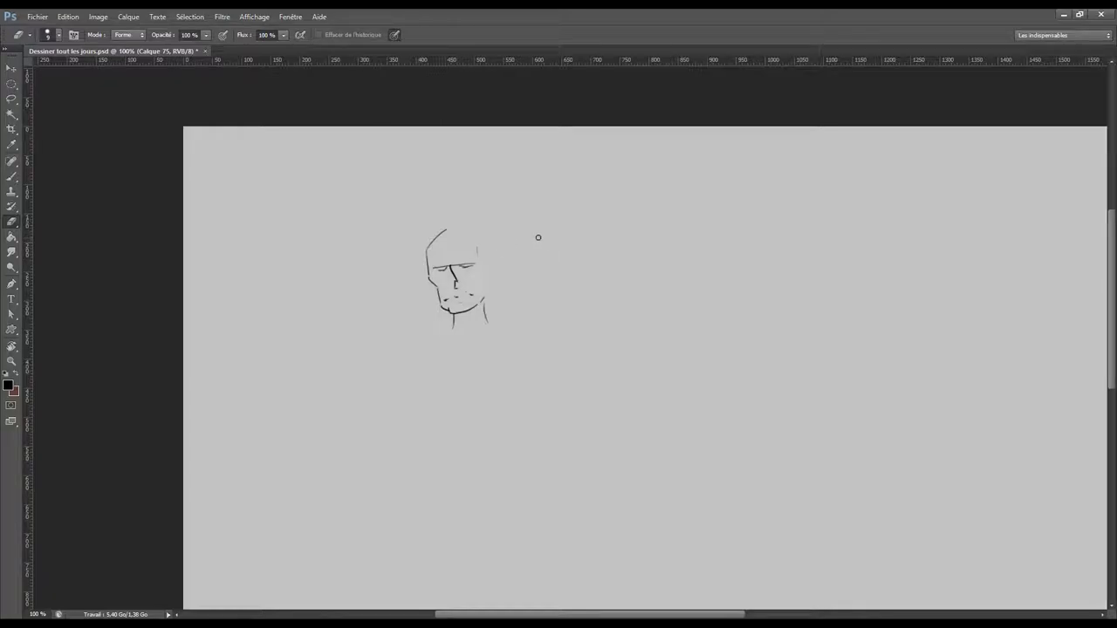
{"action": "key", "text": "b"}
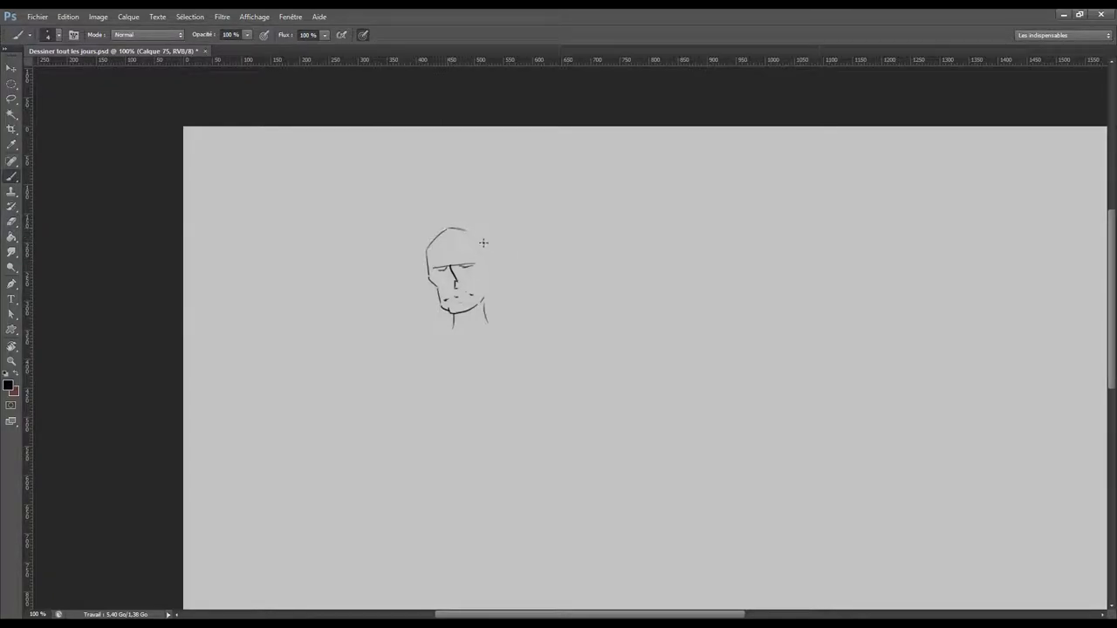
{"action": "left_click_drag", "start_coordinate": [443, 229], "coordinate": [464, 228]}
- Redraw the head's right side and add an ear with a line extending down
{"action": "left_click_drag", "start_coordinate": [487, 246], "coordinate": [490, 272]}
{"action": "key", "text": "e"}
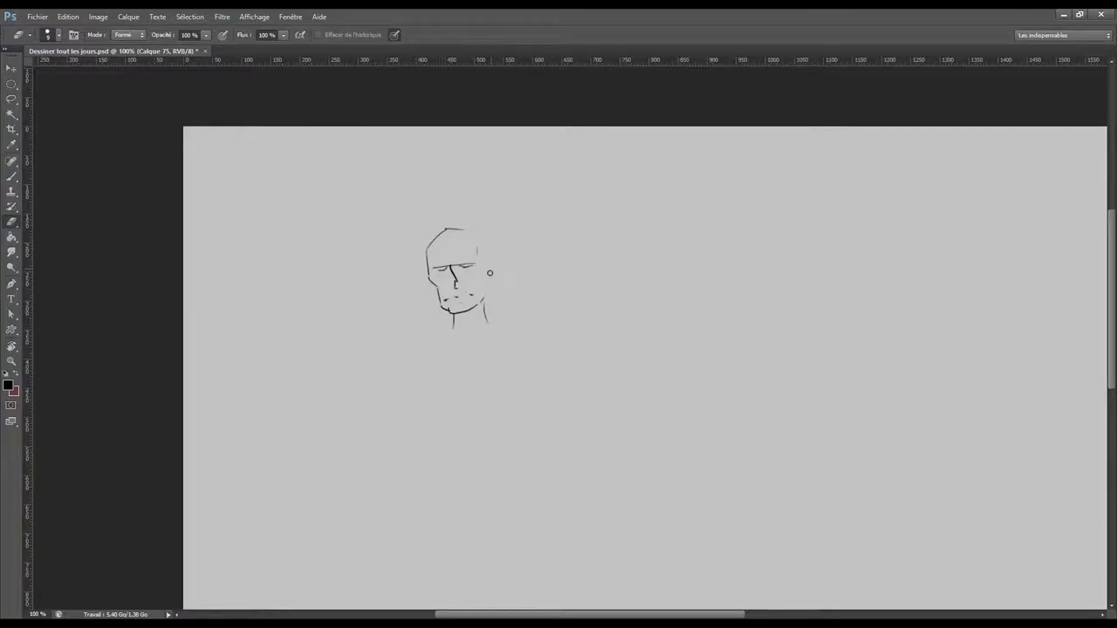
{"action": "key", "text": "b"}
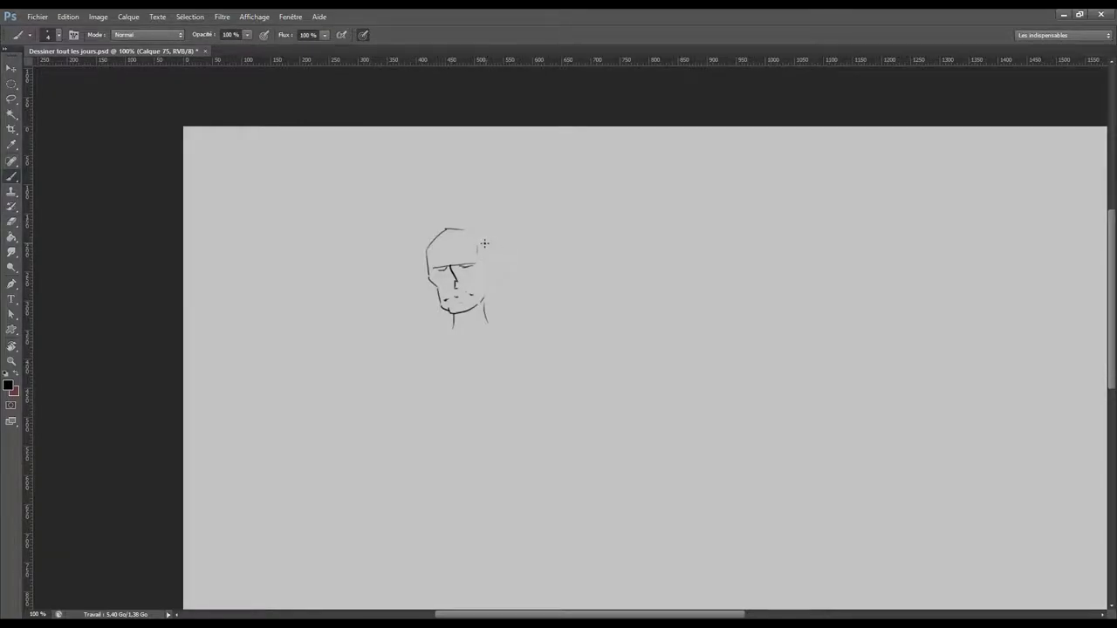
{"action": "left_click_drag", "start_coordinate": [491, 265], "coordinate": [497, 270]}
{"action": "mouse_move", "coordinate": [494, 264]}
{"action": "left_mouse_down"}
{"action": "mouse_move", "coordinate": [486, 319]}
{"action": "mouse_move", "coordinate": [498, 331]}
{"action": "left_mouse_up"}
{"action": "key", "text": "e"}
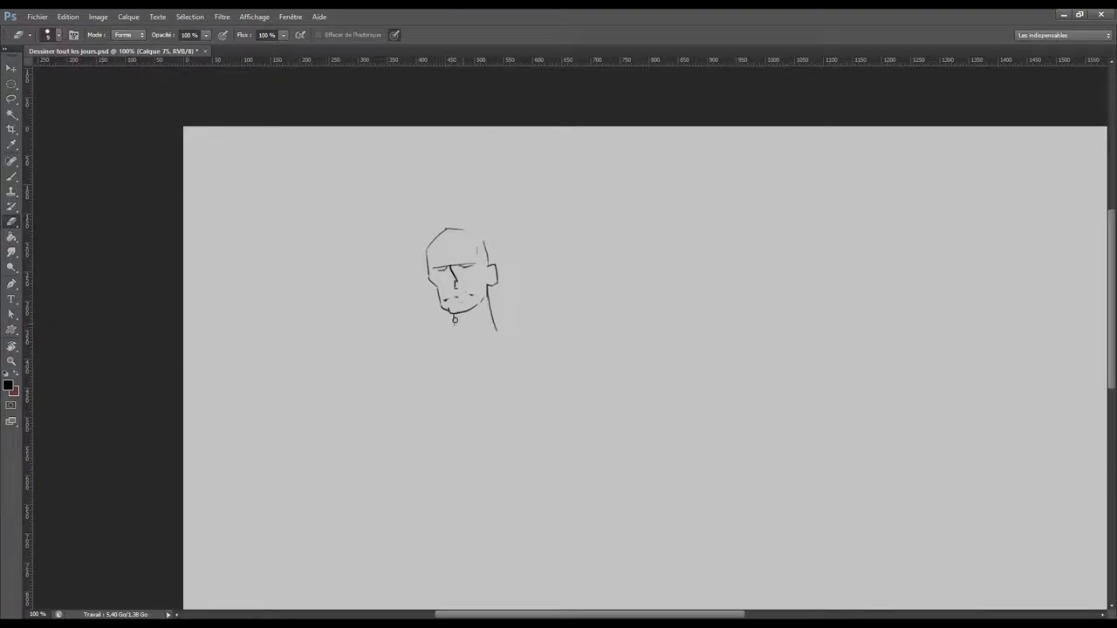
{"action": "key", "text": "b"}
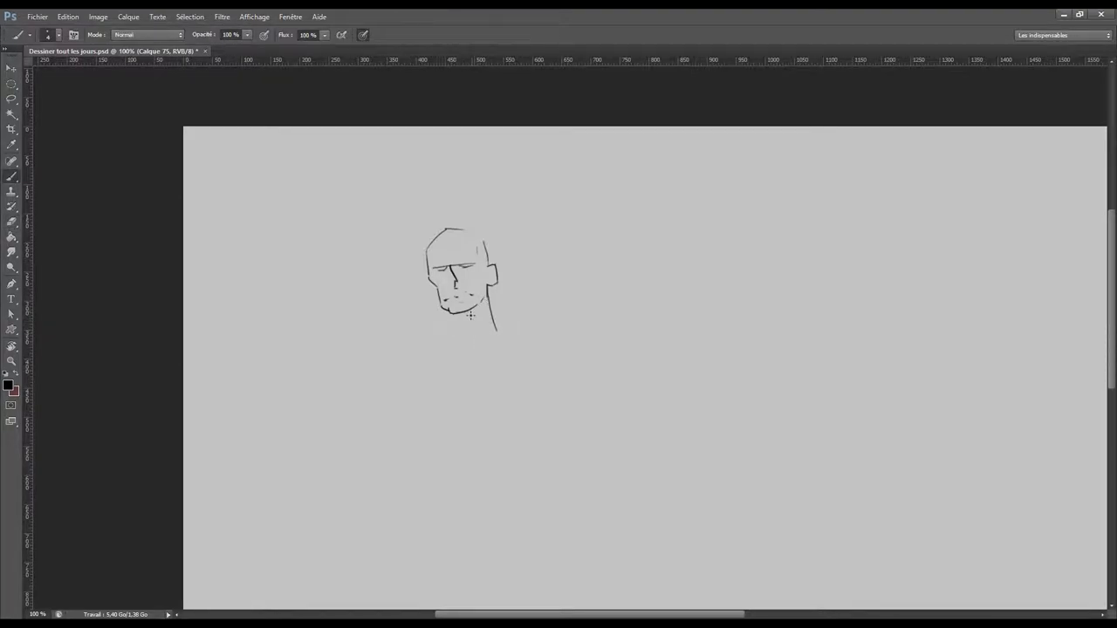
- Draw the left and right neck lines below the chin
{"action": "left_click_drag", "start_coordinate": [455, 310], "coordinate": [455, 324]}
{"action": "key", "text": "e"}
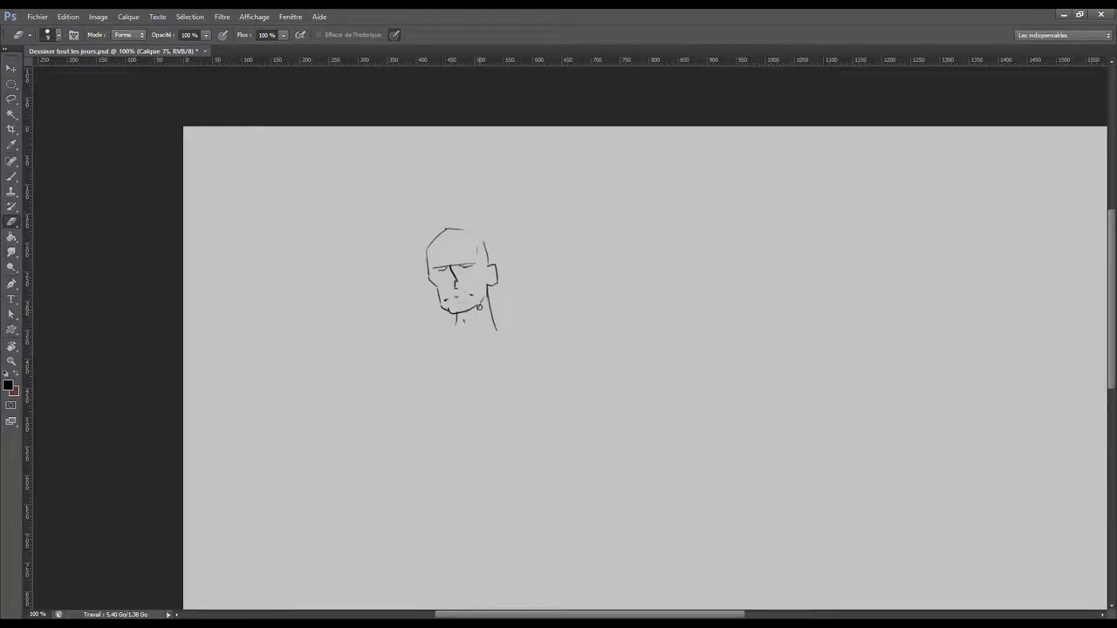
{"action": "key", "text": "b"}
{"action": "left_click_drag", "start_coordinate": [479, 304], "coordinate": [471, 342]}
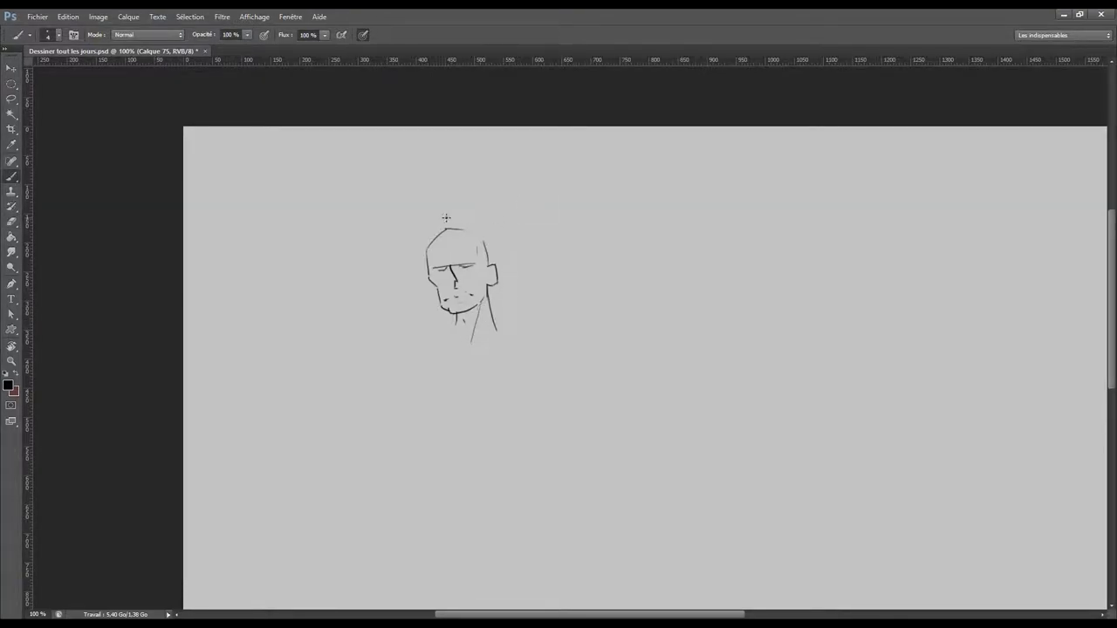
{"action": "key", "text": "e"}
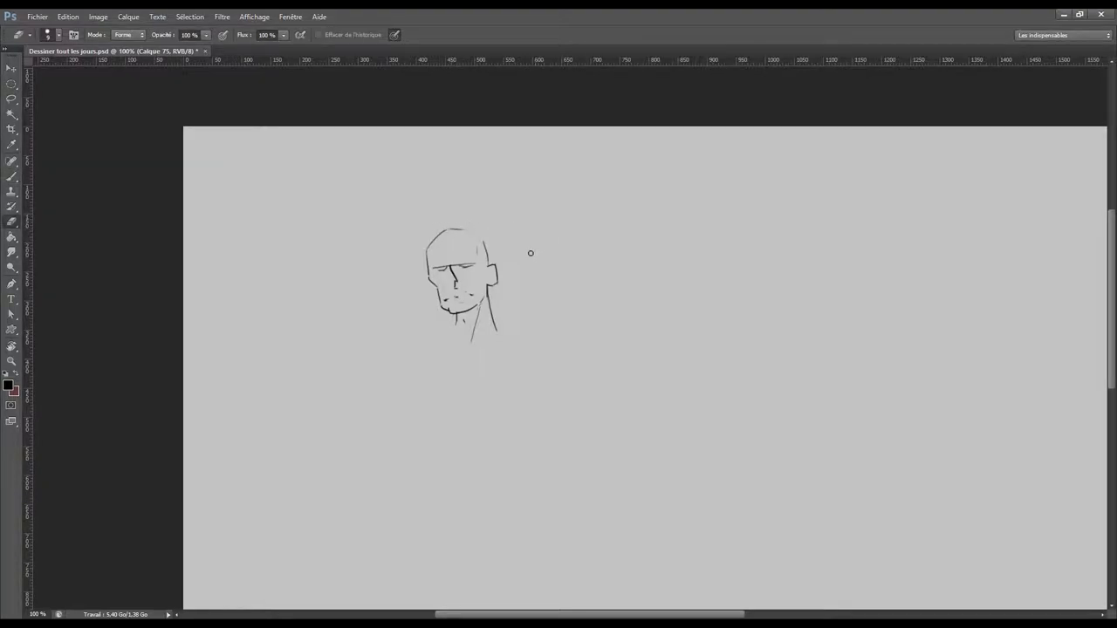
{"action": "key", "text": "b"}
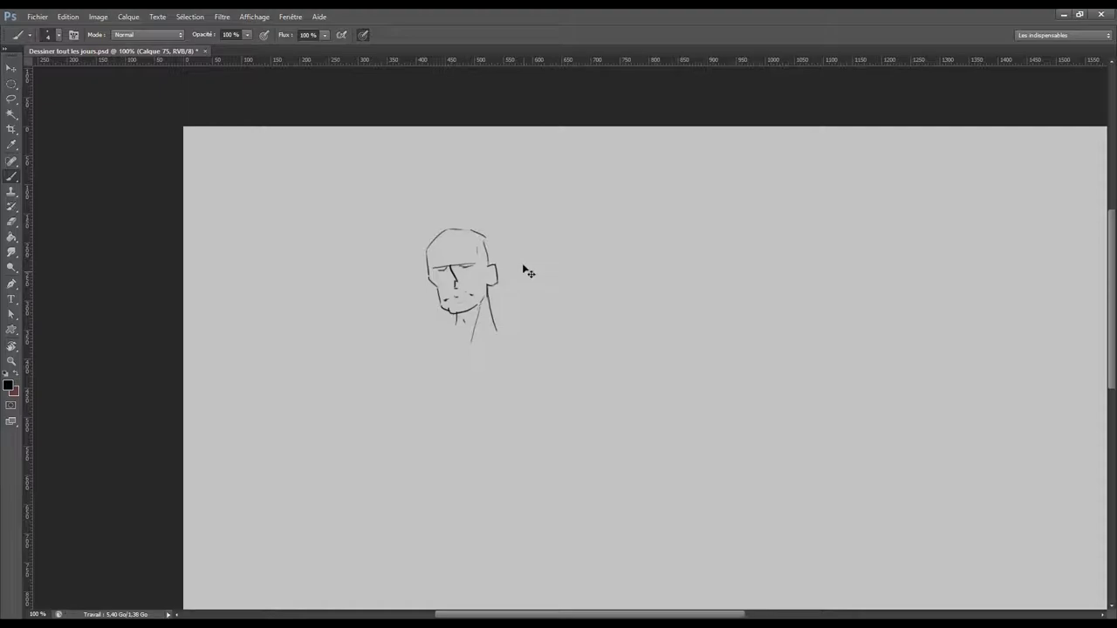
- Close the top of the head into a dome, add an inner-ear line, and save
{"action": "left_click_drag", "start_coordinate": [463, 229], "coordinate": [486, 245]}
{"action": "key", "text": "ctrl+z"}
{"action": "left_click_drag", "start_coordinate": [464, 230], "coordinate": [483, 239]}
{"action": "left_click_drag", "start_coordinate": [489, 265], "coordinate": [493, 276]}
{"action": "key", "text": "e"}
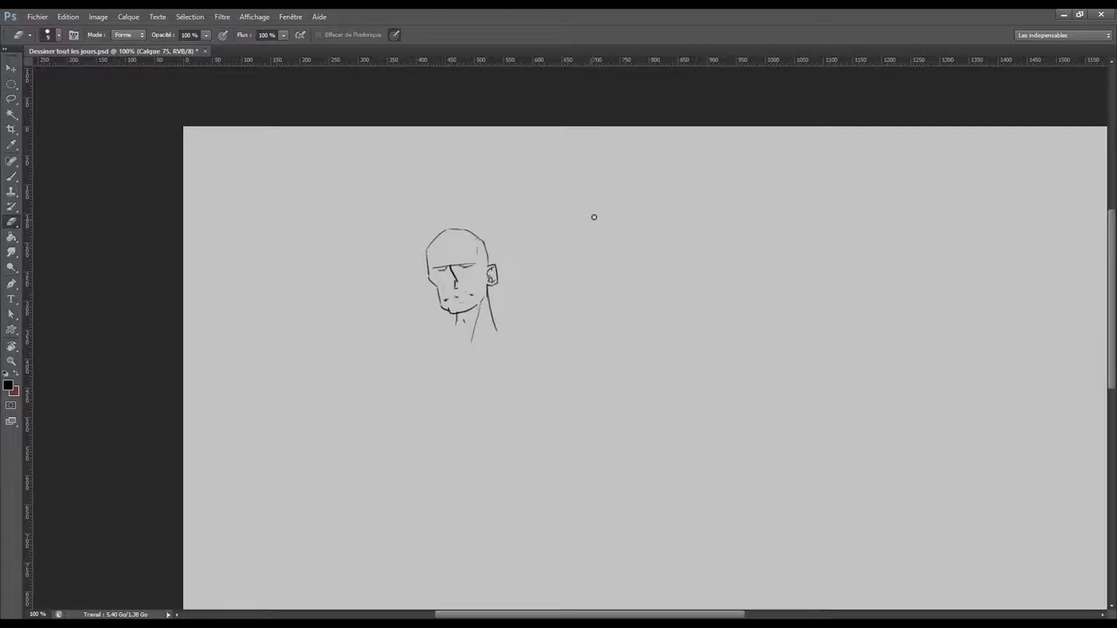
{"action": "key", "text": "ctrl+s"}
{"action": "key", "text": "b"}
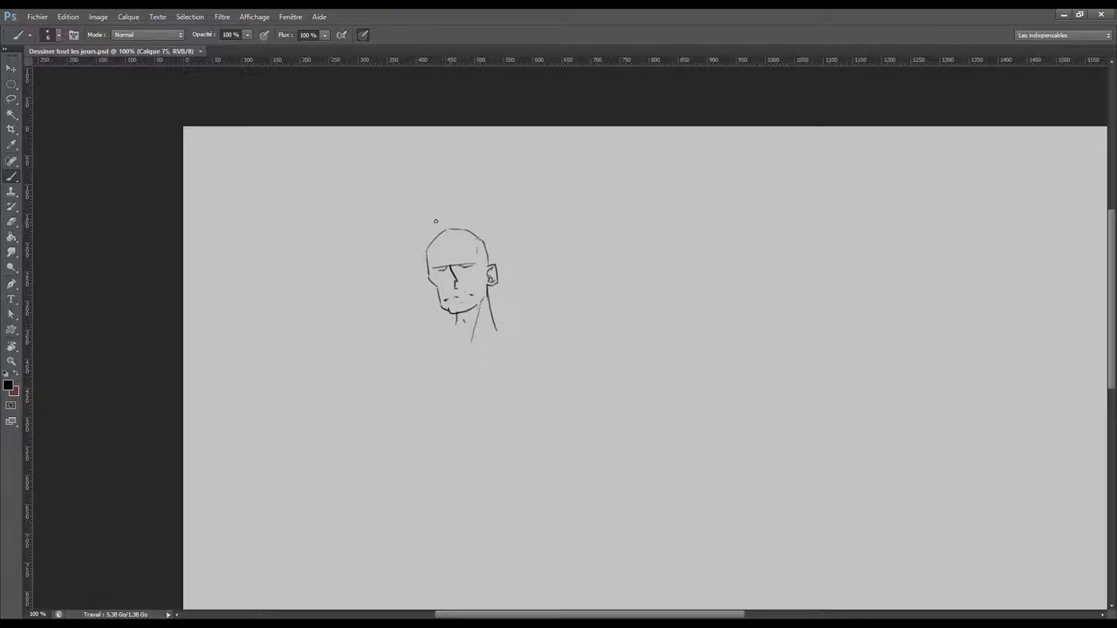
- Draw spiky hair across the top and right side, darken the left cheek, and zoom in
{"action": "left_click_drag", "start_coordinate": [427, 222], "coordinate": [448, 225]}
{"action": "left_click_drag", "start_coordinate": [448, 222], "coordinate": [481, 233]}
{"action": "left_click_drag", "start_coordinate": [489, 242], "coordinate": [488, 265]}
{"action": "left_click_drag", "start_coordinate": [425, 258], "coordinate": [430, 279]}
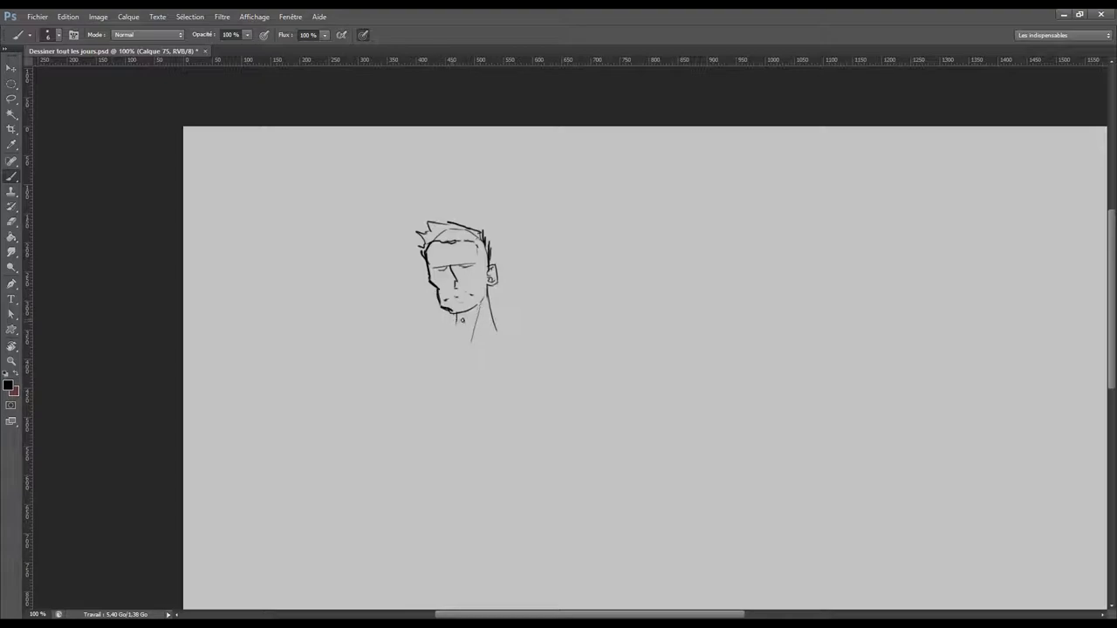
{"action": "key", "text": "ctrl+plus"}
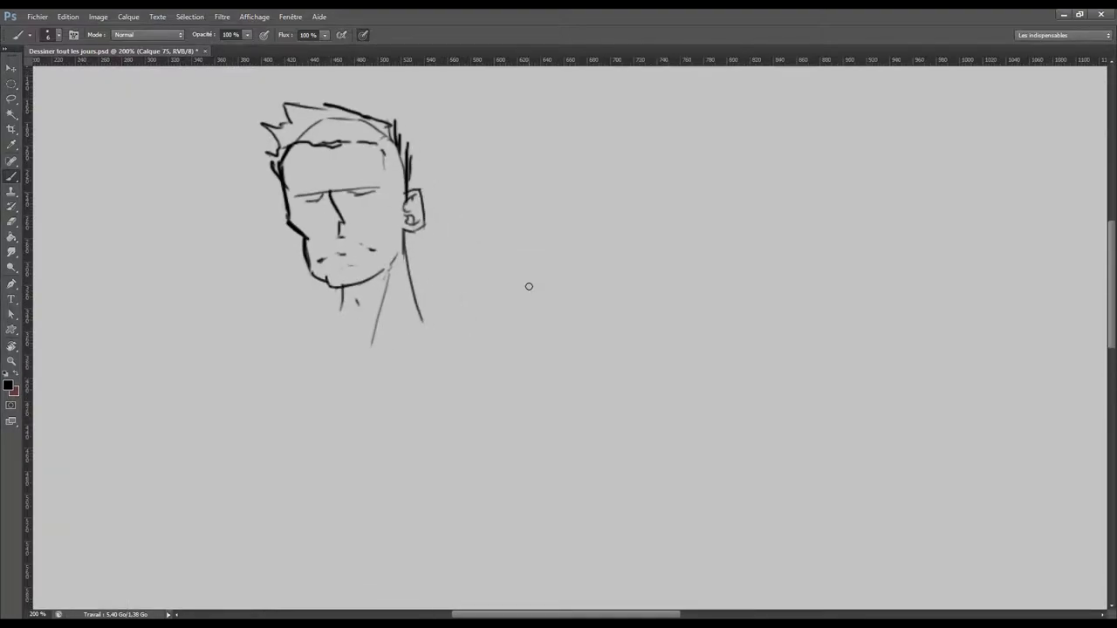
- Trace the chin and left jaw with thick strokes, trim the left jaw, and recentre the view
{"action": "key", "text": "e"}
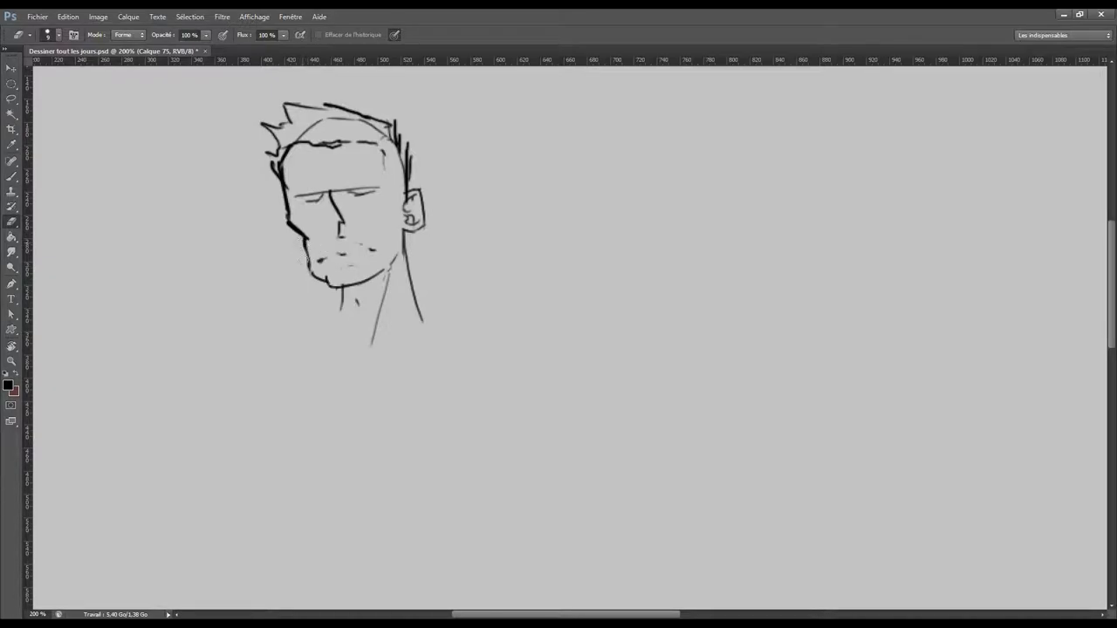
{"action": "key", "text": "b"}
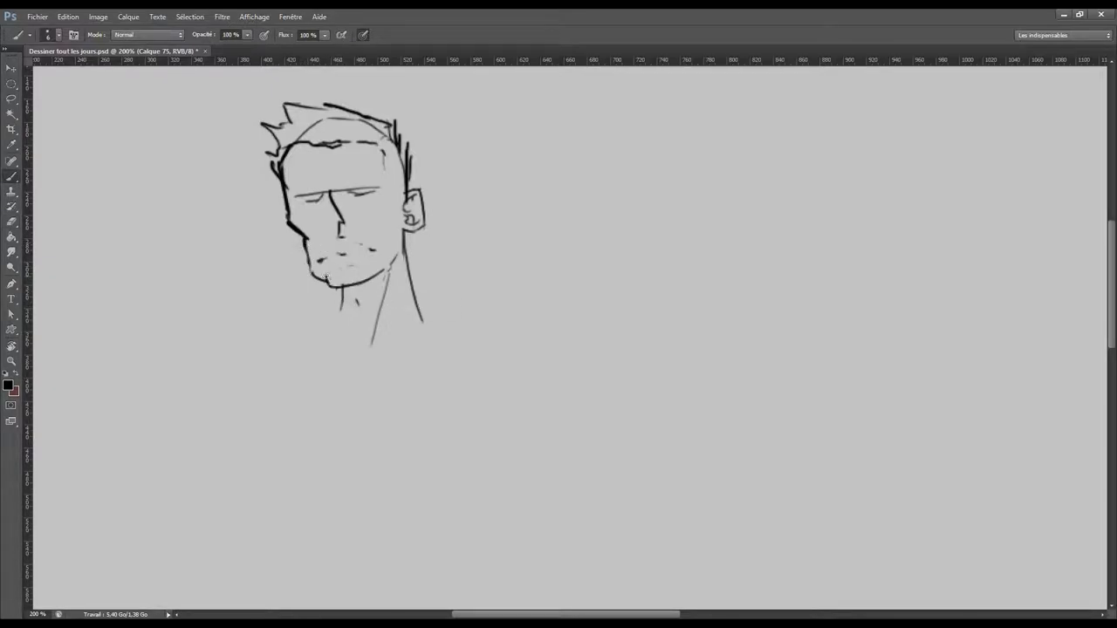
{"action": "mouse_move", "coordinate": [312, 274]}
{"action": "left_mouse_down"}
{"action": "mouse_move", "coordinate": [353, 288]}
{"action": "mouse_move", "coordinate": [384, 273]}
{"action": "left_mouse_up"}
{"action": "key", "text": "ctrl+z"}
{"action": "left_click_drag", "start_coordinate": [305, 249], "coordinate": [311, 276]}
{"action": "key", "text": "e"}
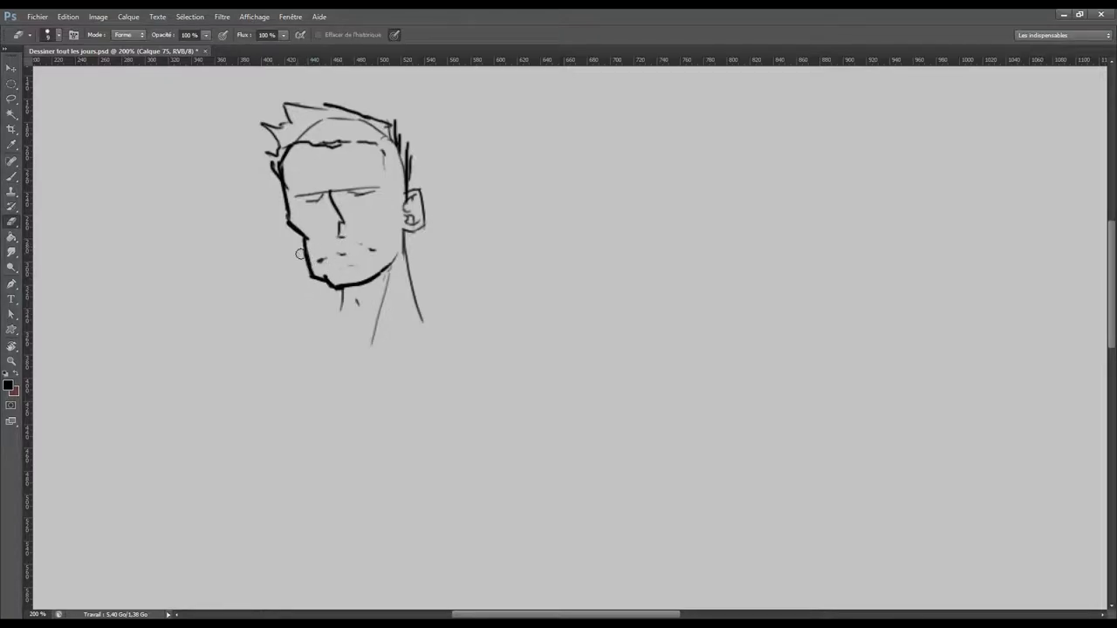
{"action": "left_click_drag", "start_coordinate": [298, 242], "coordinate": [306, 275]}
{"action": "left_click_drag", "start_coordinate": [456, 222], "coordinate": [678, 245]}
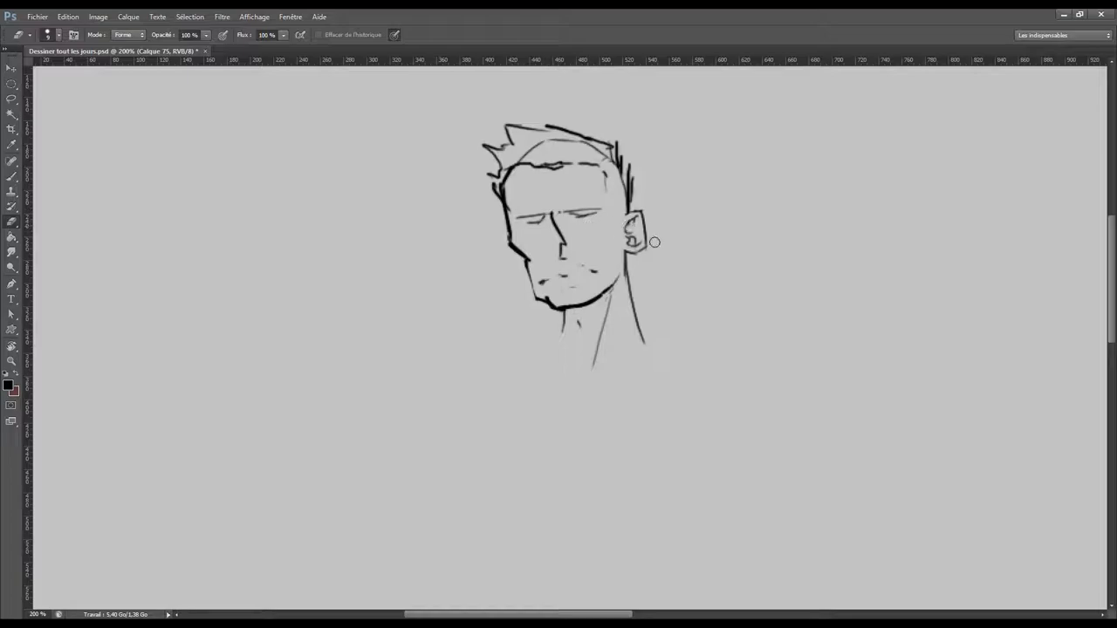
- Erase parts of the forehead dashes to lighten and break them up
{"action": "key", "text": "b"}
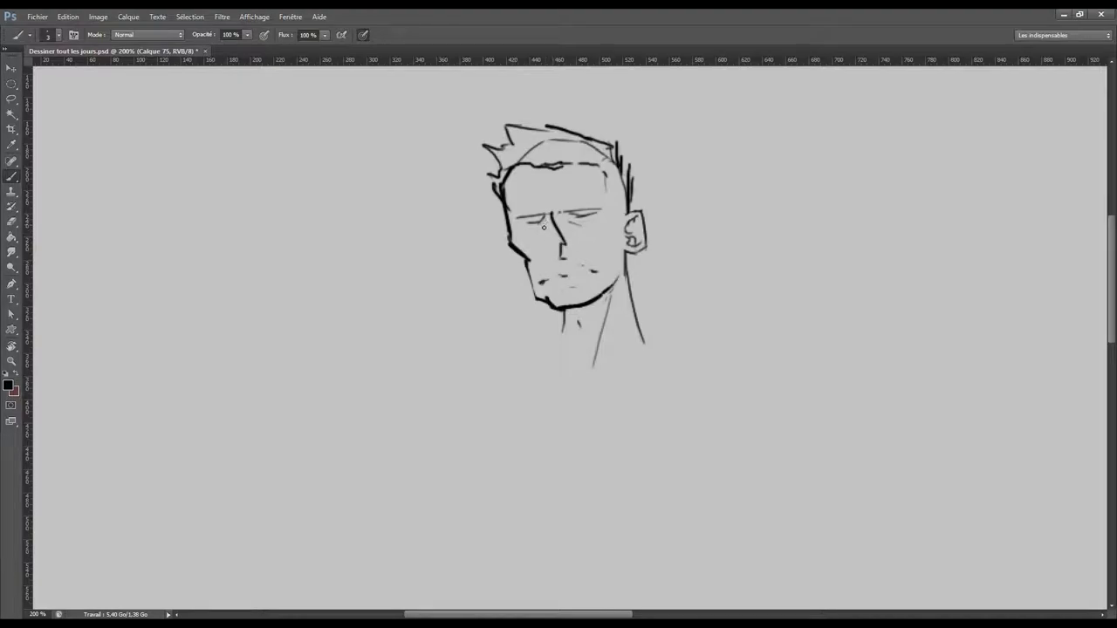
{"action": "key", "text": "e"}
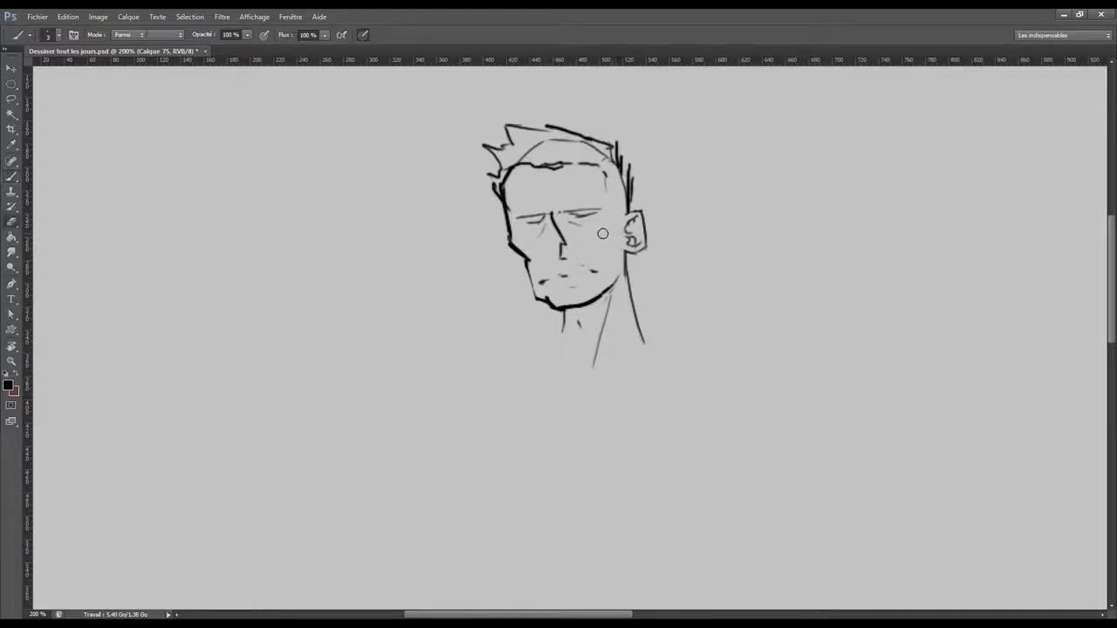
{"action": "key", "text": "b"}
{"action": "key", "text": "e"}
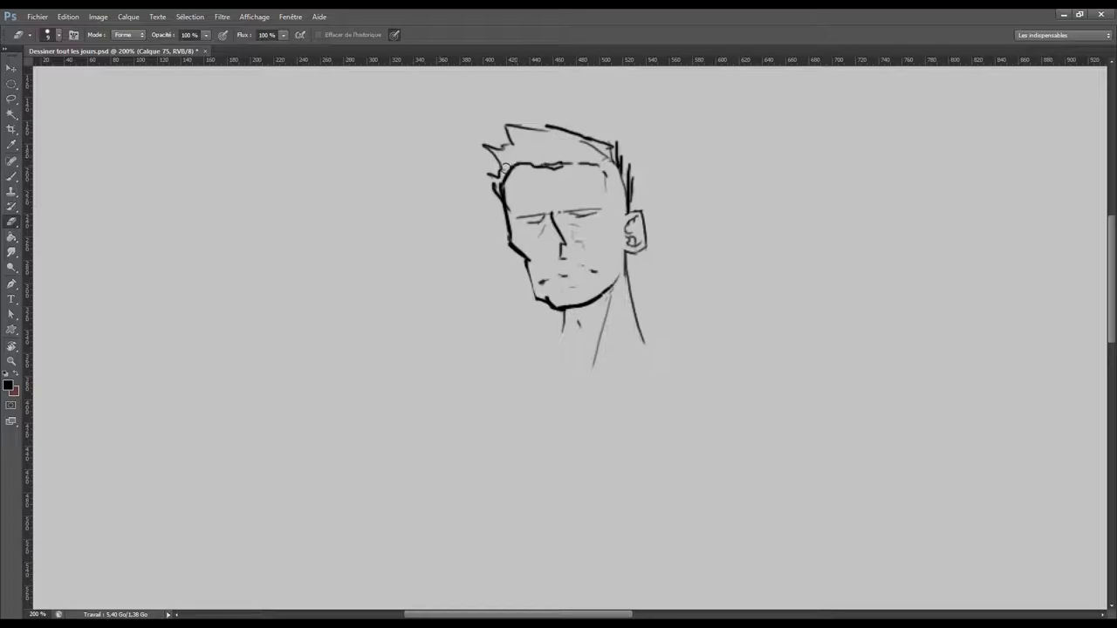
{"action": "left_click_drag", "start_coordinate": [556, 160], "coordinate": [592, 163]}
{"action": "mouse_move", "coordinate": [601, 175]}
{"action": "left_mouse_down"}
{"action": "mouse_move", "coordinate": [578, 169]}
{"action": "mouse_move", "coordinate": [602, 162]}
{"action": "mouse_move", "coordinate": [572, 162]}
{"action": "mouse_move", "coordinate": [613, 178]}
{"action": "mouse_move", "coordinate": [617, 229]}
{"action": "left_mouse_up"}
- Hatch short strokes between the right cheek and ear, then zoom out
{"action": "key", "text": "b"}
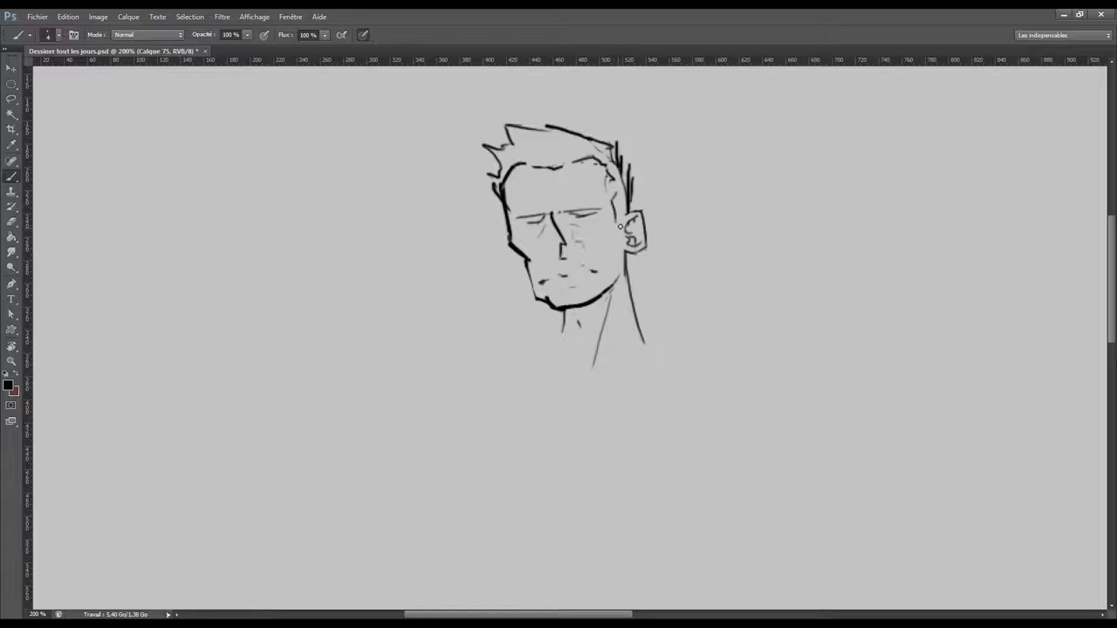
{"action": "left_click_drag", "start_coordinate": [618, 197], "coordinate": [623, 220]}
{"action": "key", "text": "e"}
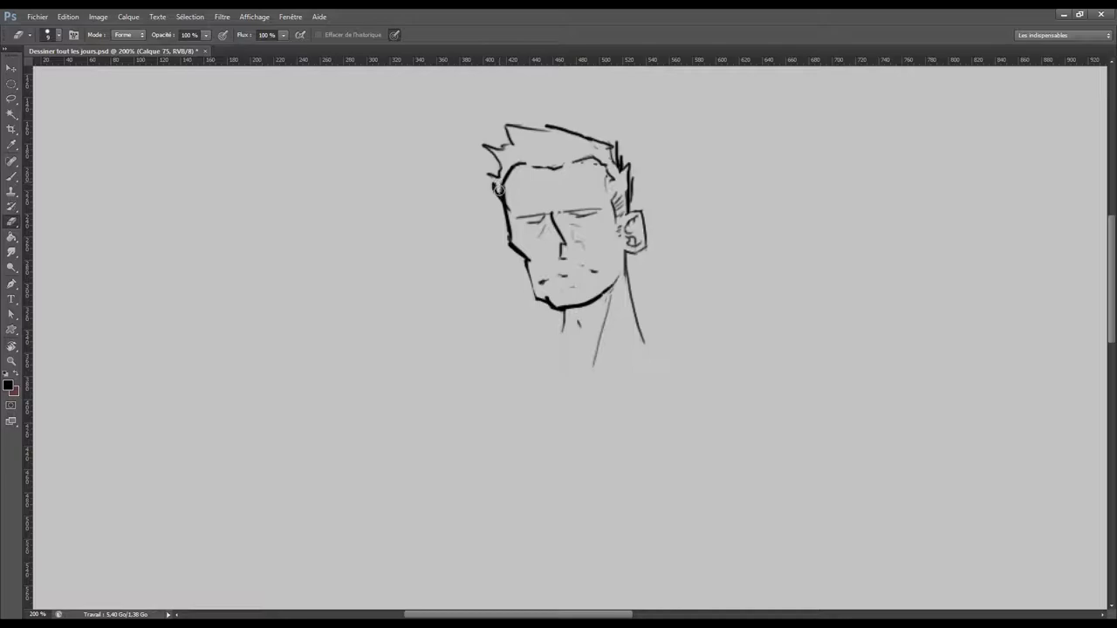
{"action": "key", "text": "ctrl+minus"}
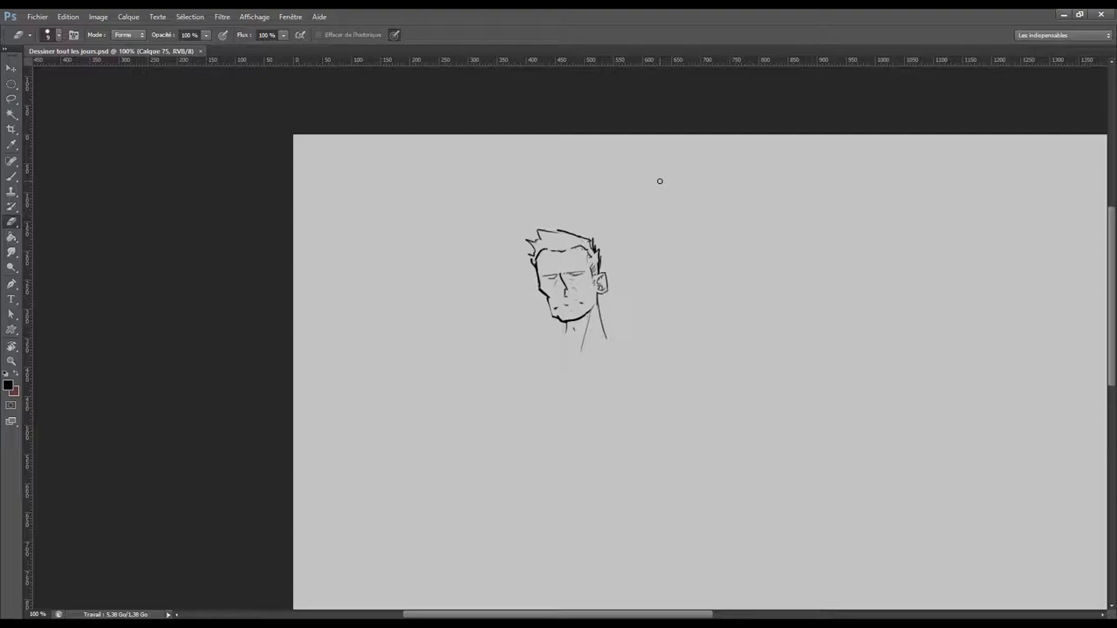
- Retrace and thicken the left and right closed-eye lines at 200%, save, and zoom out
{"action": "key", "text": "ctrl+plus"}
{"action": "key", "text": "b"}
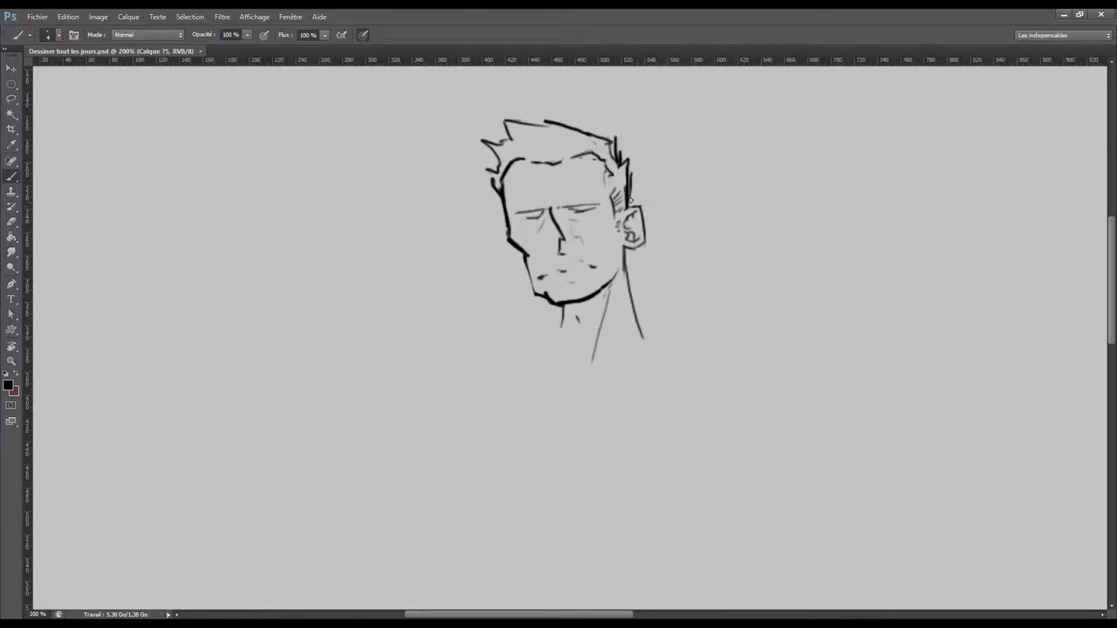
{"action": "left_click_drag", "start_coordinate": [563, 207], "coordinate": [592, 203]}
{"action": "mouse_move", "coordinate": [522, 210]}
{"action": "left_mouse_down"}
{"action": "mouse_move", "coordinate": [548, 208]}
{"action": "mouse_move", "coordinate": [513, 214]}
{"action": "left_mouse_up"}
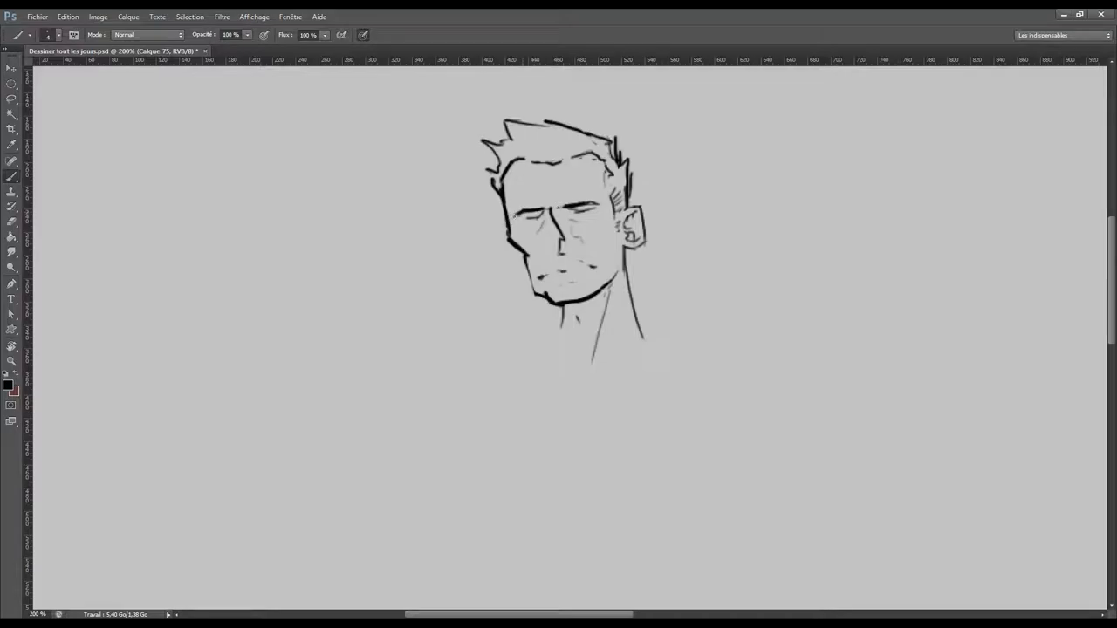
{"action": "key", "text": "e"}
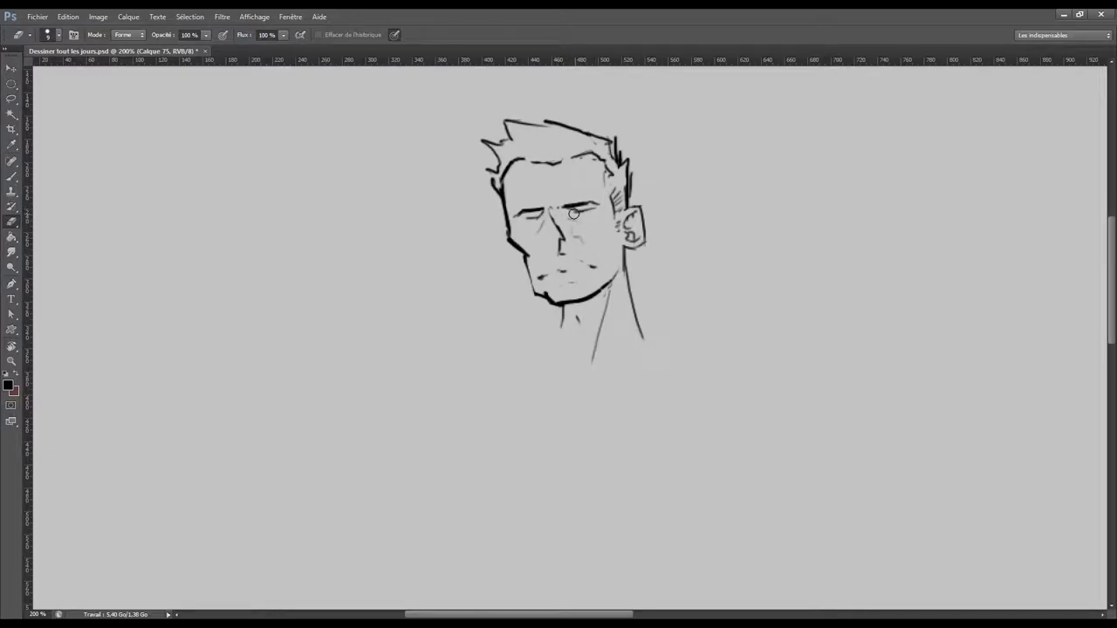
{"action": "key", "text": "b"}
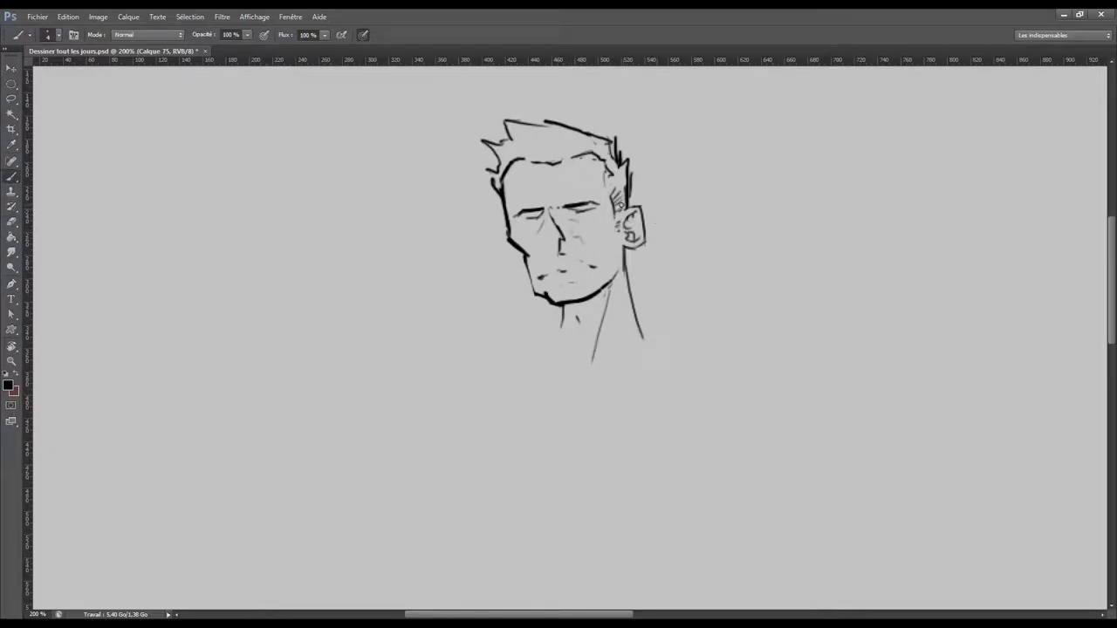
{"action": "left_click_drag", "start_coordinate": [590, 211], "coordinate": [600, 208]}
{"action": "key", "text": "ctrl+s"}
{"action": "key", "text": "ctrl+minus"}
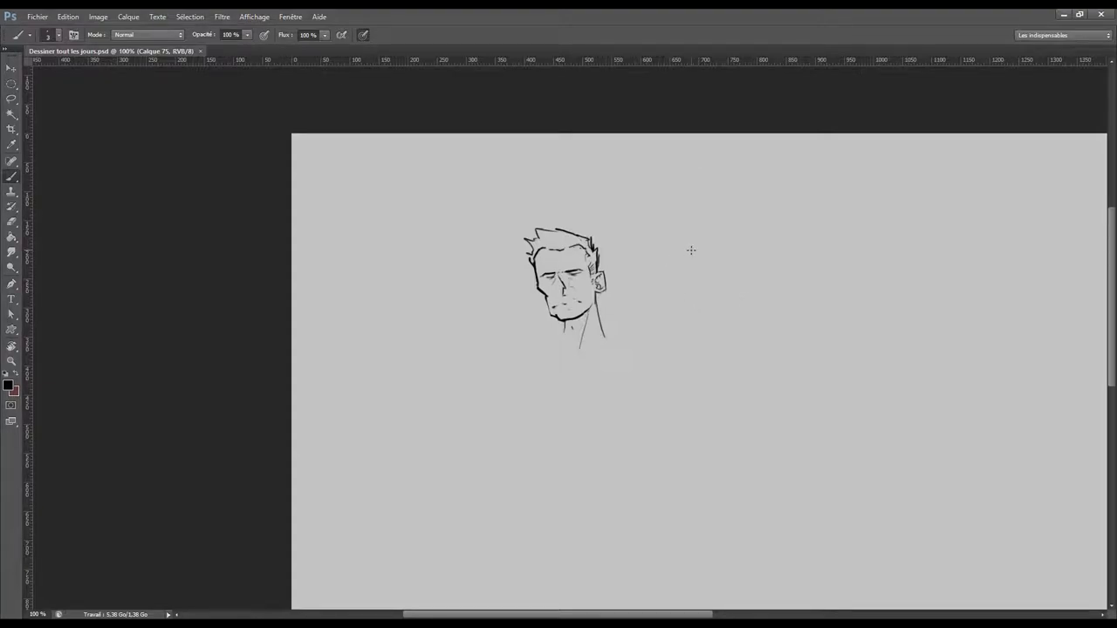
- At 200% zoom, trim and redraw the hatch marks beside the ear and darken the left hairline
{"action": "key", "text": "ctrl+plus"}
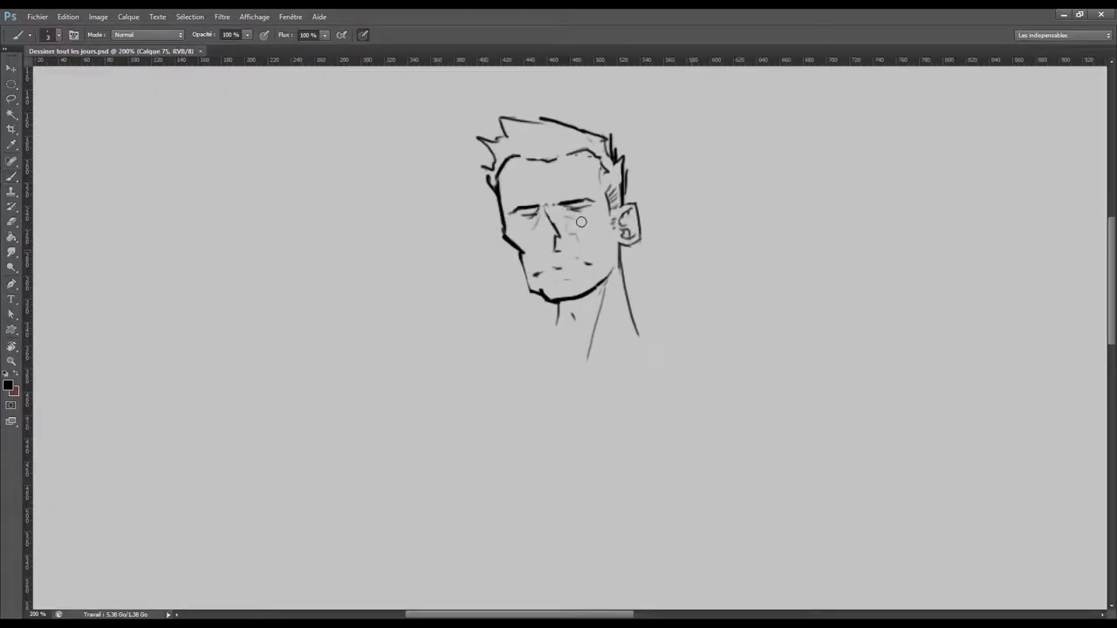
{"action": "key", "text": "e"}
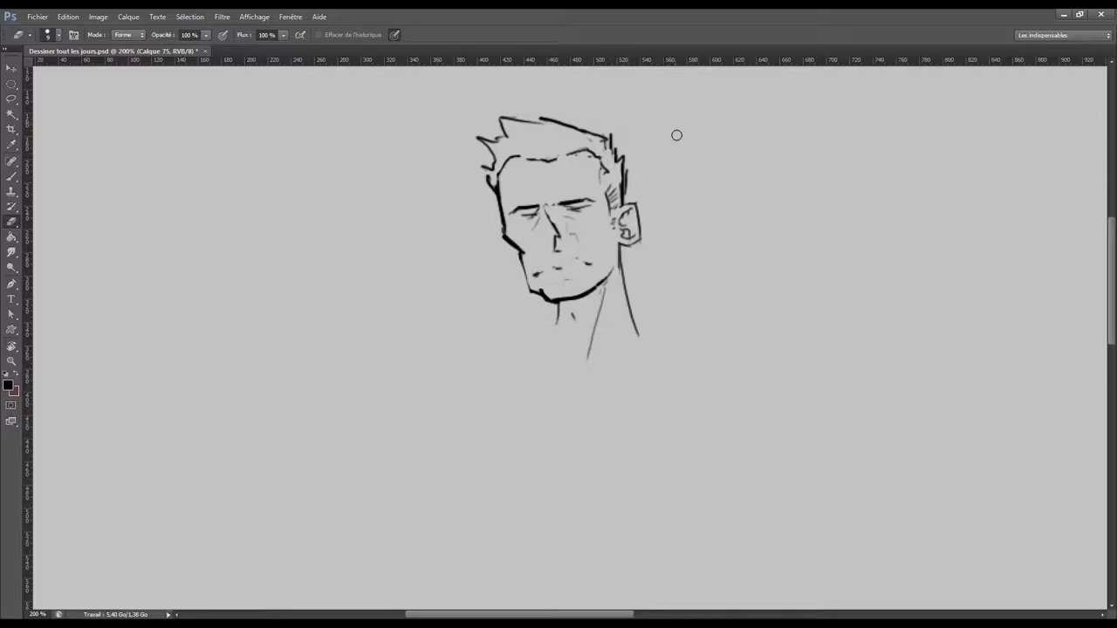
{"action": "key", "text": "b"}
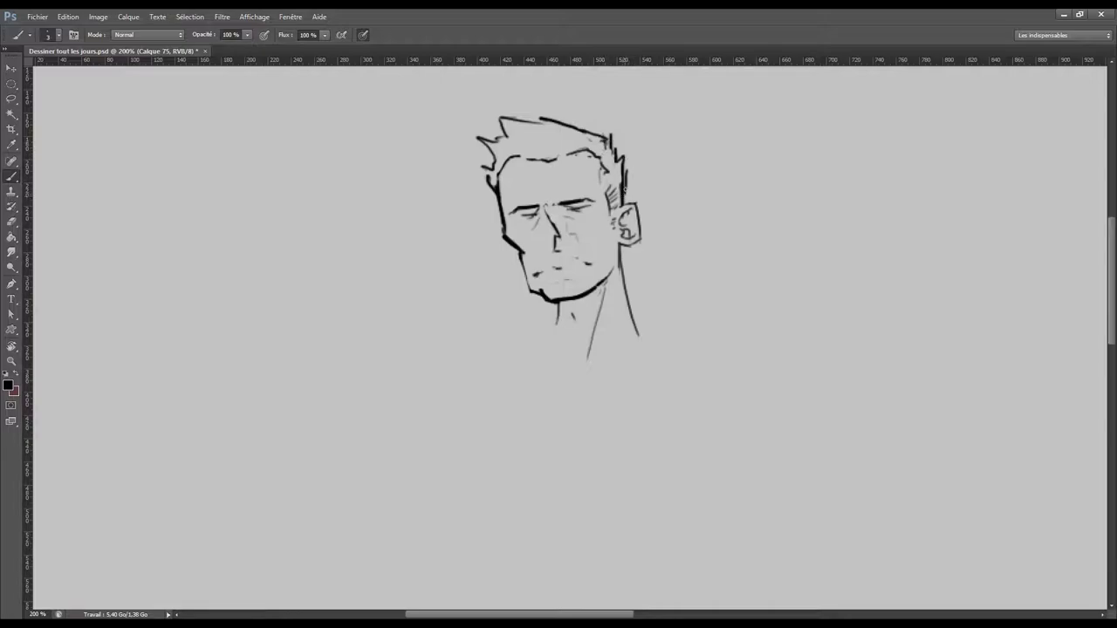
{"action": "key", "text": "e"}
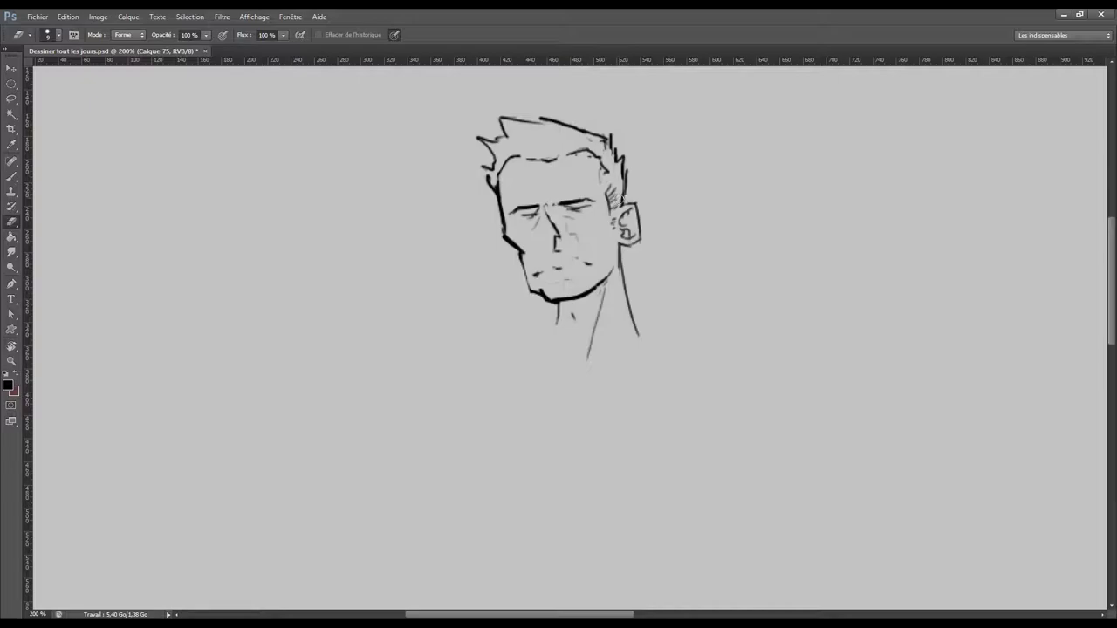
{"action": "left_click_drag", "start_coordinate": [621, 172], "coordinate": [605, 166]}
{"action": "key", "text": "b"}
{"action": "key", "text": "b"}
{"action": "left_click_drag", "start_coordinate": [604, 181], "coordinate": [608, 192]}
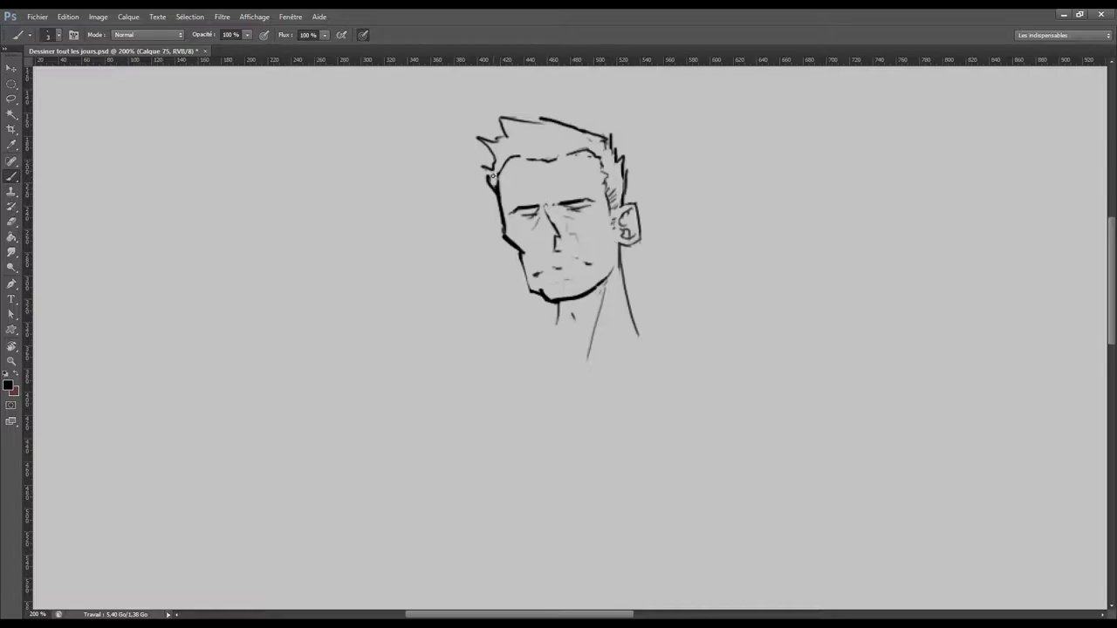
{"action": "mouse_move", "coordinate": [505, 150]}
{"action": "left_mouse_down"}
{"action": "mouse_move", "coordinate": [555, 161]}
{"action": "mouse_move", "coordinate": [572, 150]}
{"action": "left_mouse_up"}
{"action": "key", "text": "ctrl+minus"}
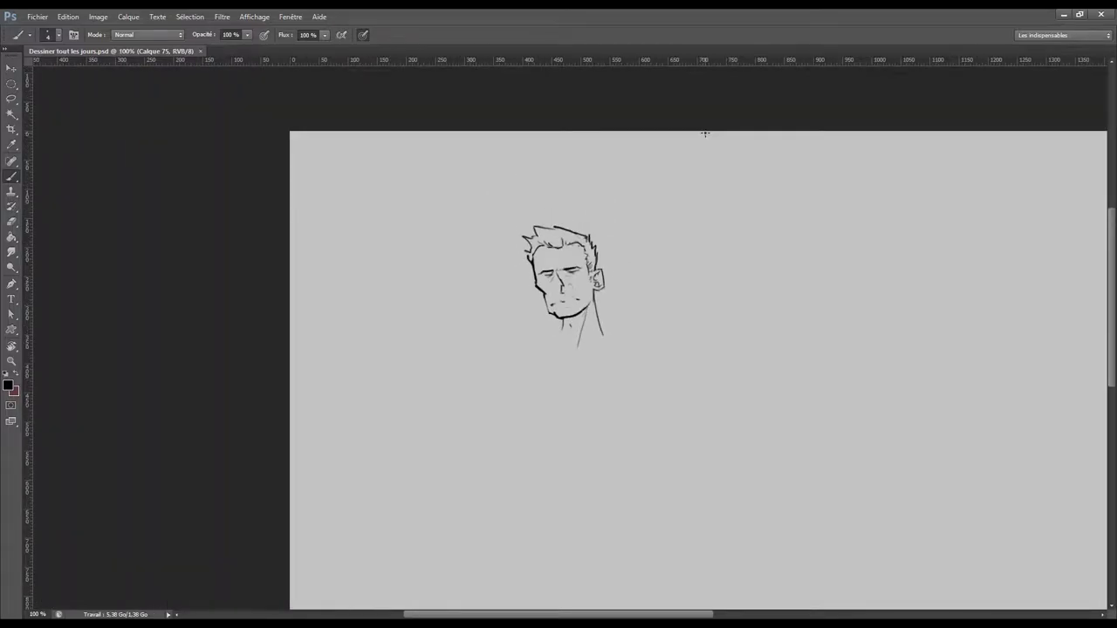
- Draw a shoulder line to the right of the first head's neck and save the file
{"action": "key", "text": "e"}
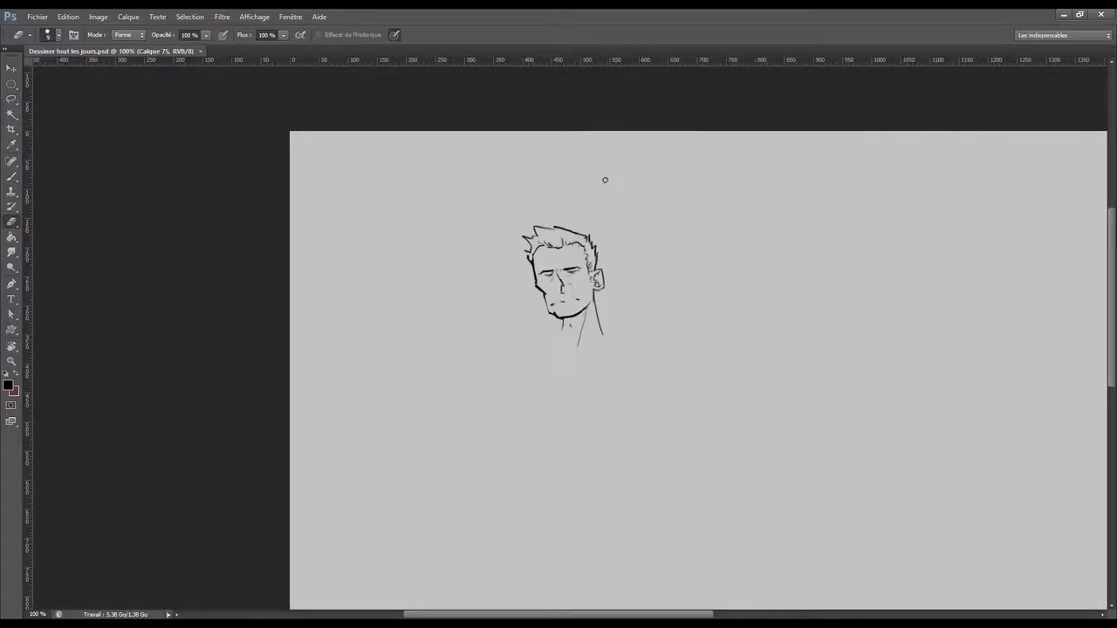
{"action": "key", "text": "b"}
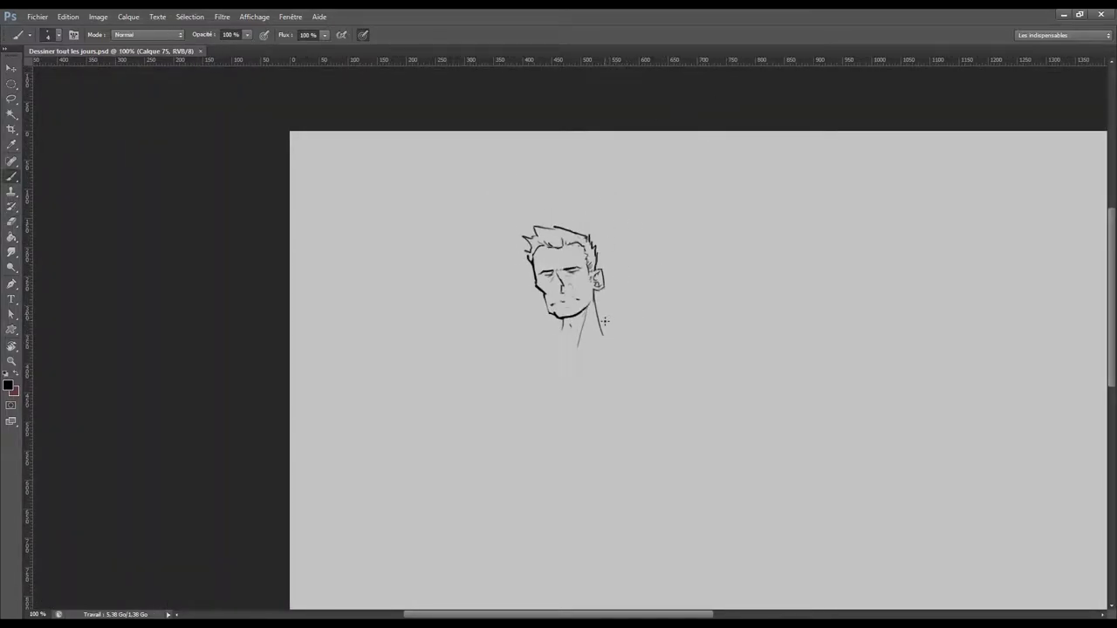
{"action": "left_click_drag", "start_coordinate": [600, 320], "coordinate": [621, 327]}
{"action": "key", "text": "e"}
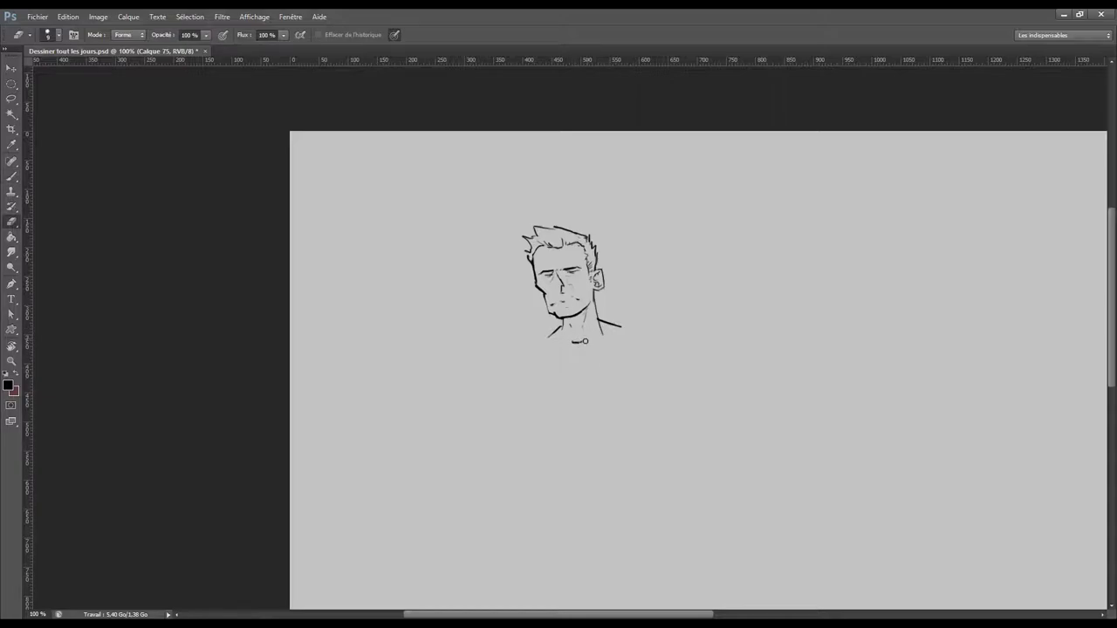
{"action": "key", "text": "ctrl+s"}
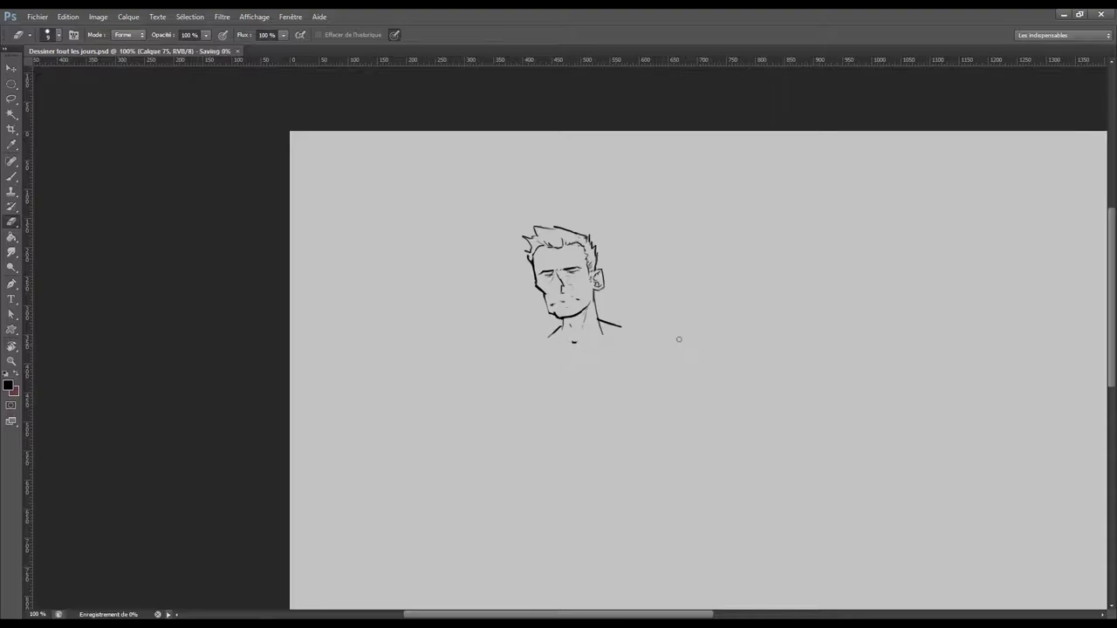
- Add small touch-up marks at the first head's ear
{"action": "left_click_drag", "start_coordinate": [772, 285], "coordinate": [703, 275]}
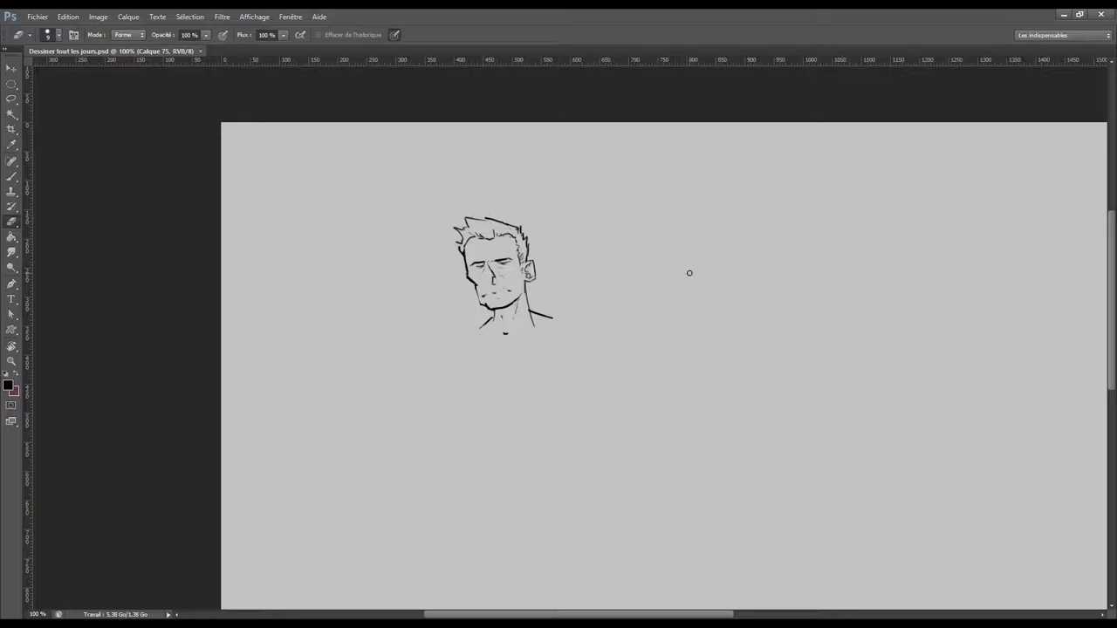
{"action": "key", "text": "b"}
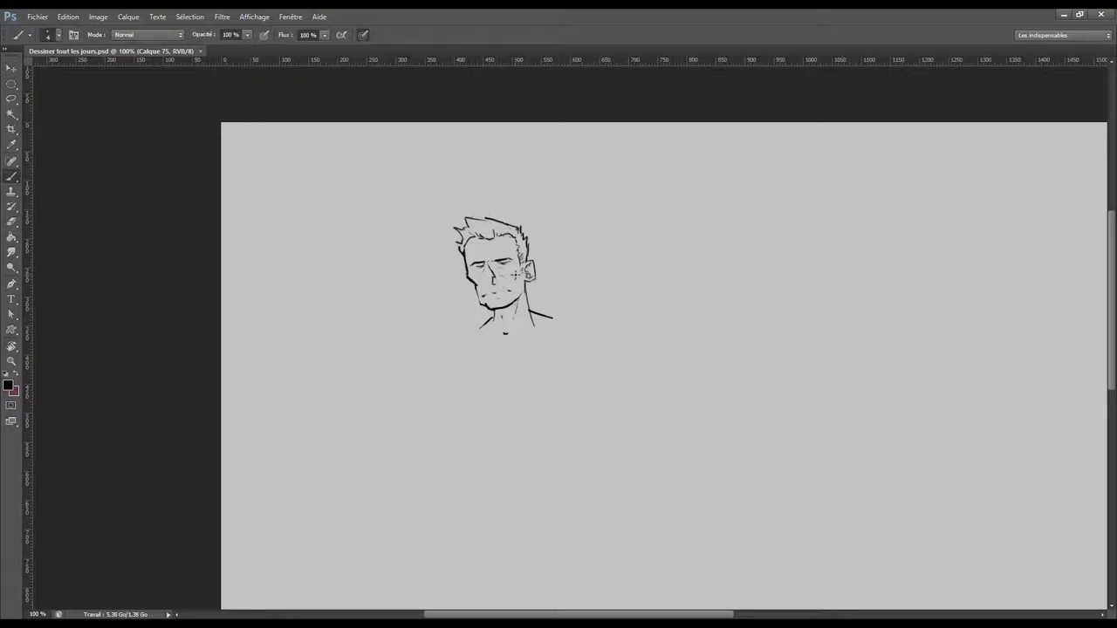
{"action": "left_click_drag", "start_coordinate": [516, 274], "coordinate": [520, 273]}
{"action": "key", "text": "ctrl+plus"}
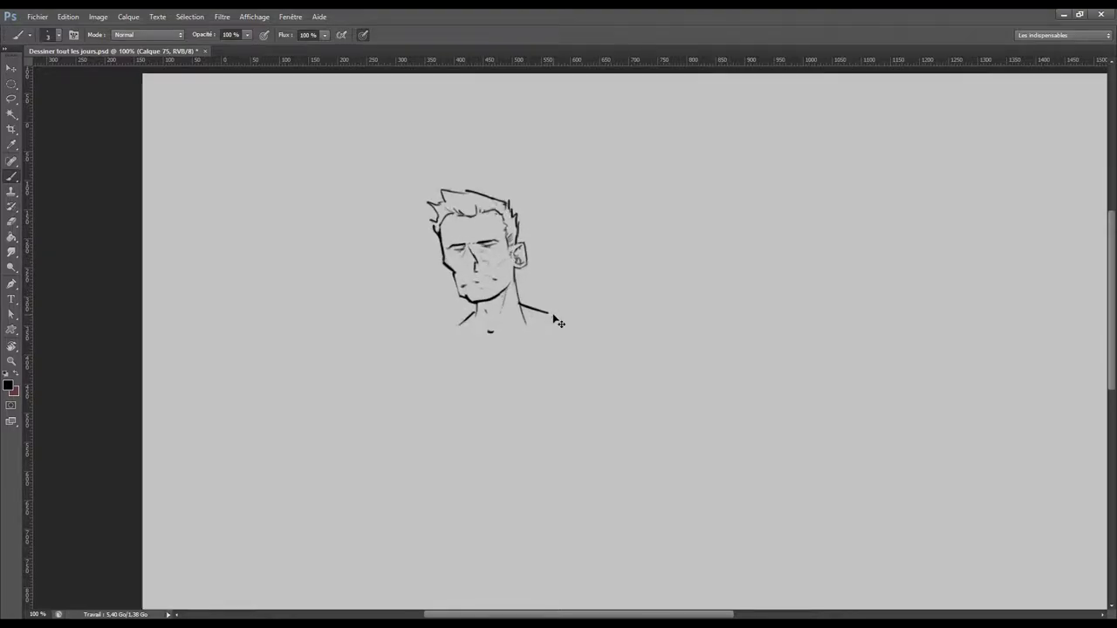
- Lasso the first head's eyes, nose and cheek, nudge them slightly, deselect and save
{"action": "left_click_drag", "start_coordinate": [576, 299], "coordinate": [663, 305]}
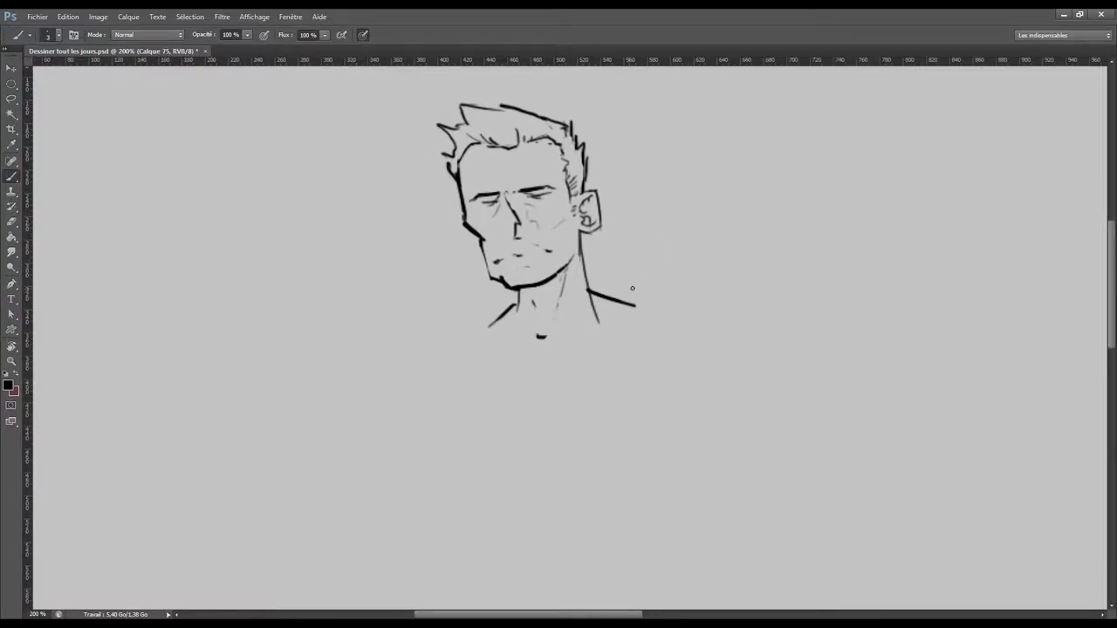
{"action": "key", "text": "l"}
{"action": "left_click_drag", "start_coordinate": [477, 220], "coordinate": [552, 228]}
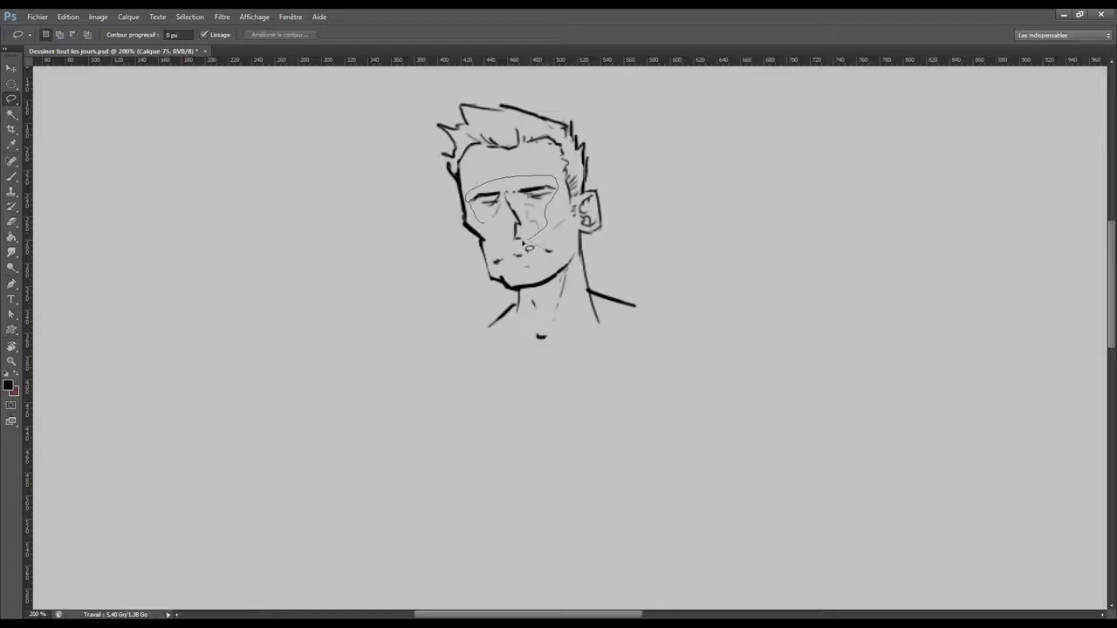
{"action": "mouse_move", "coordinate": [553, 229]}
{"action": "left_mouse_down"}
{"action": "mouse_move", "coordinate": [486, 237]}
{"action": "mouse_move", "coordinate": [515, 205]}
{"action": "left_mouse_up"}
{"action": "key", "text": "v"}
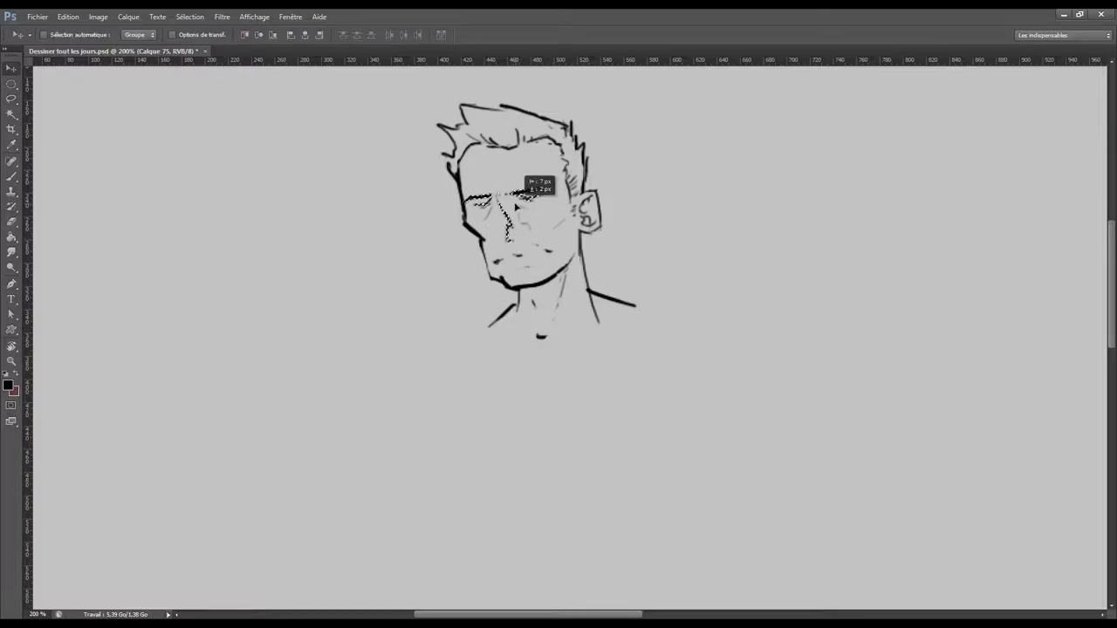
{"action": "left_click_drag", "start_coordinate": [516, 205], "coordinate": [518, 204]}
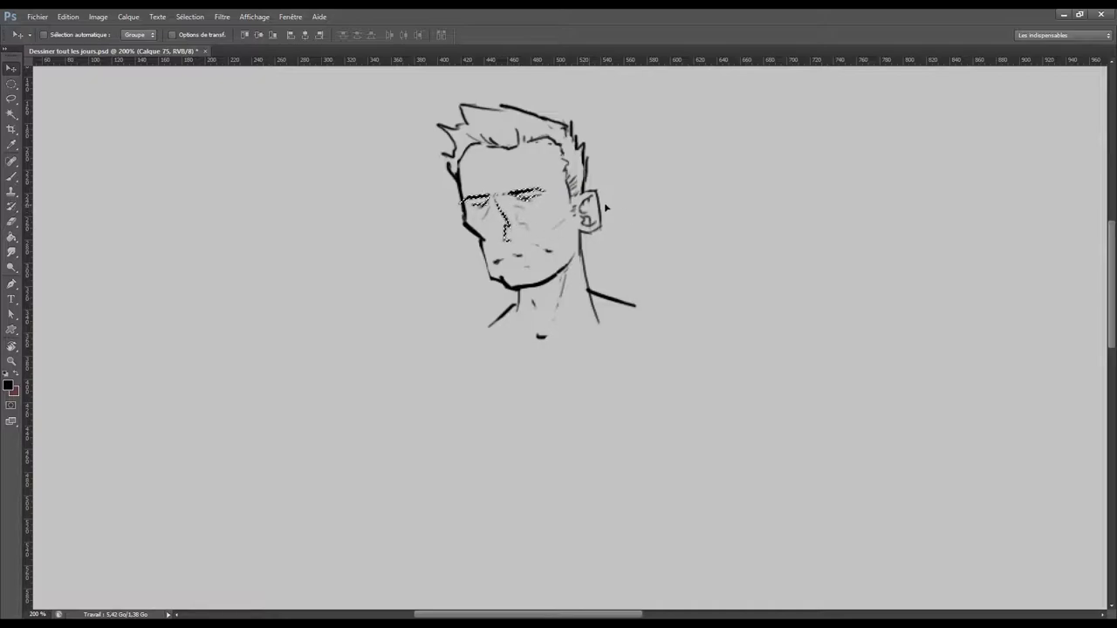
{"action": "key", "text": "ctrl+d"}
{"action": "key", "text": "ctrl+s"}
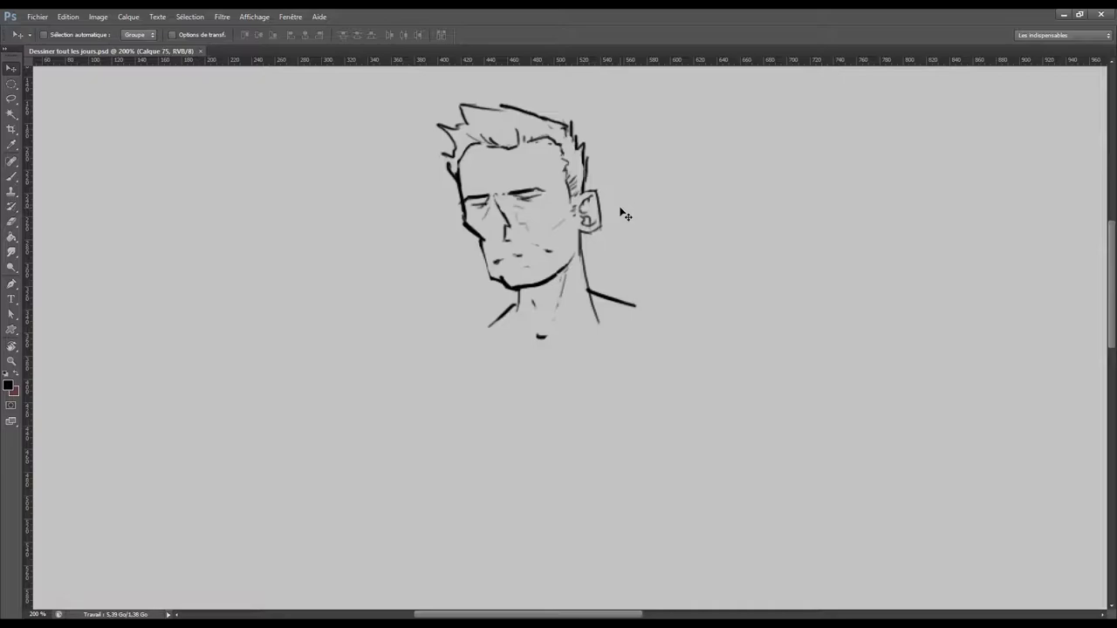
{"action": "key", "text": "ctrl+minus"}
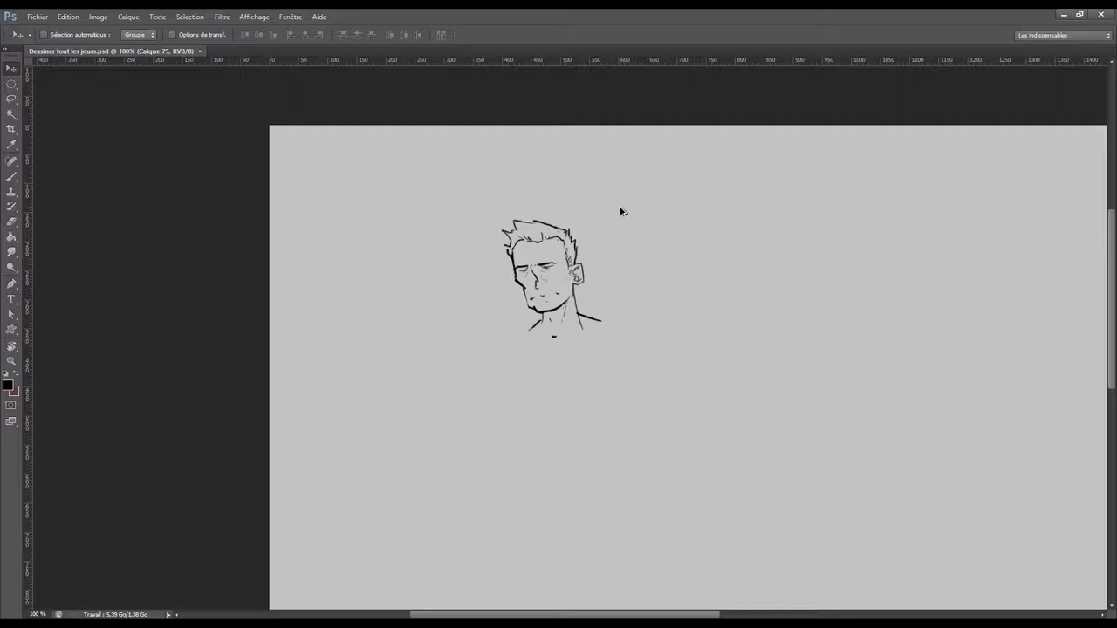
- Shift the selected eye area a few more pixels, deselect and save
{"action": "left_click_drag", "start_coordinate": [558, 277], "coordinate": [561, 281]}
{"action": "key", "text": "ctrl+d"}
{"action": "key", "text": "ctrl+s"}
- With the Brush at size 5, sketch a trial curved stroke right of the first head
{"action": "key", "text": "b"}
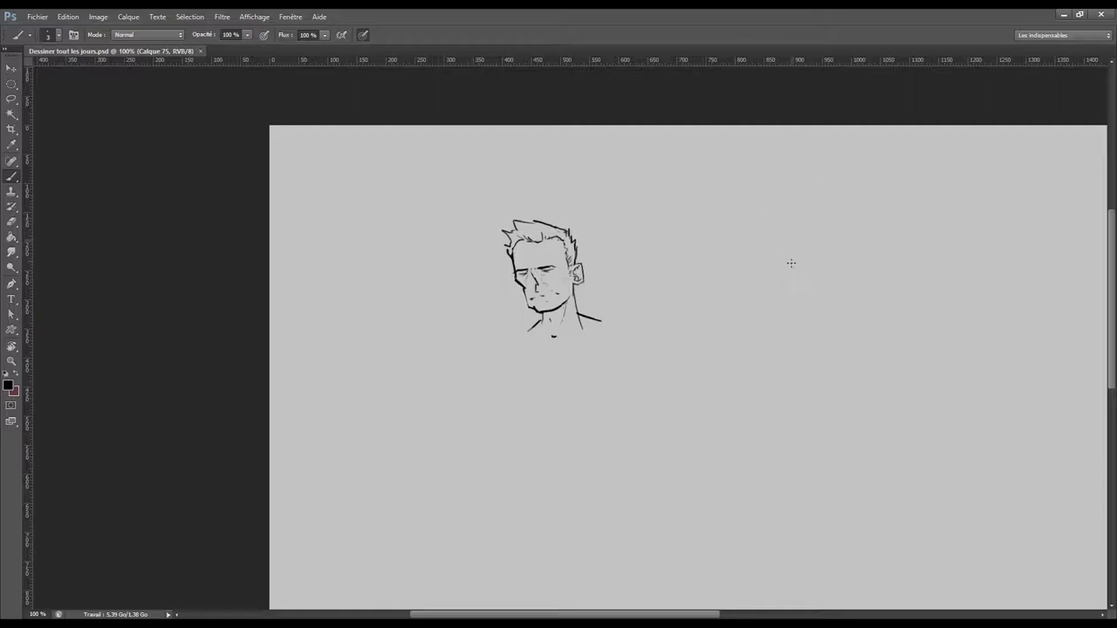
{"action": "key", "text": "bracketright"}
{"action": "key", "text": "bracketright"}
{"action": "scroll", "coordinate": [722, 279], "scroll_direction": "right", "scroll_amount": 2}
{"action": "scroll", "coordinate": [672, 306], "scroll_direction": "right", "scroll_amount": 2}
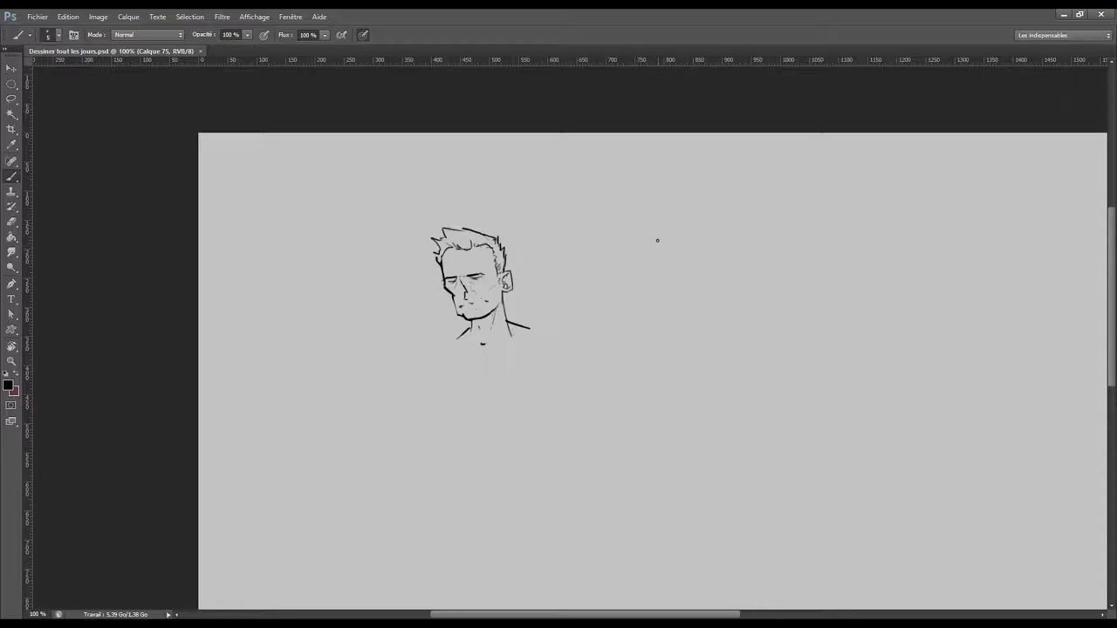
{"action": "left_click_drag", "start_coordinate": [661, 235], "coordinate": [657, 252]}
{"action": "key", "text": "ctrl+z"}
{"action": "left_click_drag", "start_coordinate": [658, 233], "coordinate": [655, 250]}
{"action": "left_click_drag", "start_coordinate": [655, 264], "coordinate": [659, 267]}
{"action": "left_click_drag", "start_coordinate": [659, 265], "coordinate": [660, 293]}
- Redraw the downward line and add a curve rising up and right from its bottom
{"action": "key", "text": "ctrl+z"}
{"action": "left_click_drag", "start_coordinate": [658, 266], "coordinate": [661, 286]}
{"action": "left_click_drag", "start_coordinate": [671, 283], "coordinate": [698, 263]}
{"action": "key", "text": "ctrl+z"}
{"action": "left_click_drag", "start_coordinate": [671, 283], "coordinate": [691, 264]}
- Erase the top of the trial stroke and begin the bald head's left side
{"action": "key", "text": "e"}
{"action": "mouse_move", "coordinate": [661, 234]}
{"action": "left_mouse_down"}
{"action": "mouse_move", "coordinate": [660, 285]}
{"action": "mouse_move", "coordinate": [698, 256]}
{"action": "left_mouse_up"}
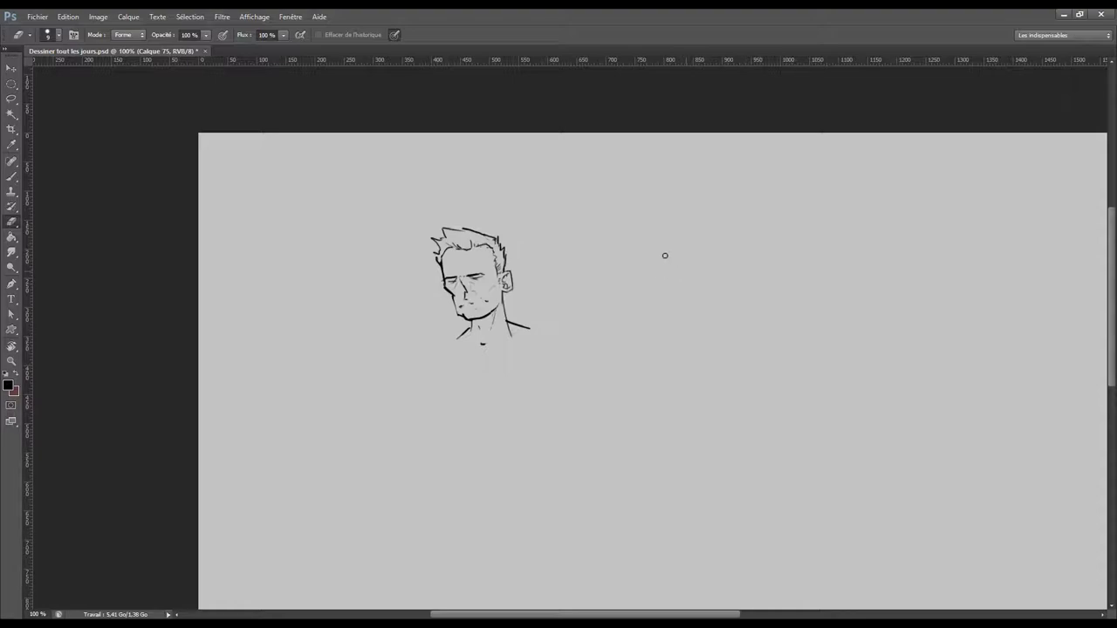
{"action": "key", "text": "b"}
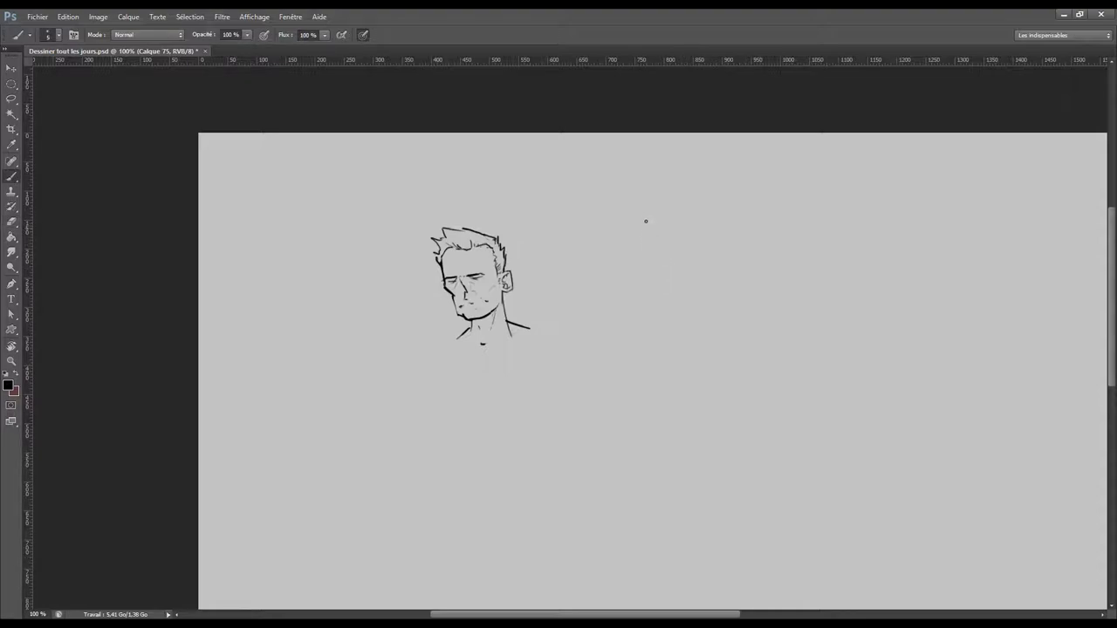
{"action": "left_click_drag", "start_coordinate": [634, 223], "coordinate": [632, 248]}
- Outline the new head's left side curving to the jaw, the skull top, and the right jaw
{"action": "left_click_drag", "start_coordinate": [630, 249], "coordinate": [651, 295]}
{"action": "key", "text": "ctrl+z"}
{"action": "left_click_drag", "start_coordinate": [631, 251], "coordinate": [640, 288]}
{"action": "key", "text": "ctrl+z"}
{"action": "mouse_move", "coordinate": [633, 248]}
{"action": "left_mouse_down"}
{"action": "mouse_move", "coordinate": [640, 286]}
{"action": "mouse_move", "coordinate": [655, 295]}
{"action": "mouse_move", "coordinate": [687, 274]}
{"action": "left_mouse_up"}
{"action": "mouse_move", "coordinate": [639, 221]}
{"action": "left_mouse_down"}
{"action": "mouse_move", "coordinate": [659, 211]}
{"action": "mouse_move", "coordinate": [687, 218]}
{"action": "mouse_move", "coordinate": [695, 289]}
{"action": "mouse_move", "coordinate": [659, 307]}
{"action": "left_mouse_up"}
{"action": "mouse_move", "coordinate": [683, 253]}
{"action": "left_mouse_down"}
{"action": "mouse_move", "coordinate": [697, 246]}
{"action": "mouse_move", "coordinate": [697, 269]}
{"action": "mouse_move", "coordinate": [686, 255]}
{"action": "mouse_move", "coordinate": [695, 267]}
{"action": "left_mouse_up"}
{"action": "key", "text": "ctrl+z"}
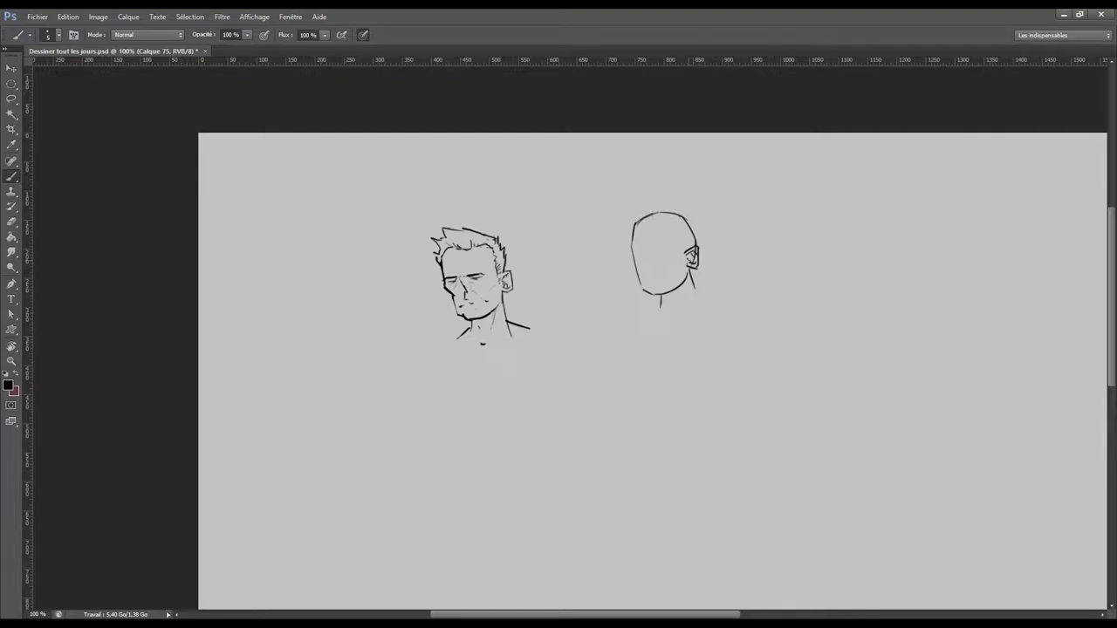
{"action": "key", "text": "ctrl+plus"}
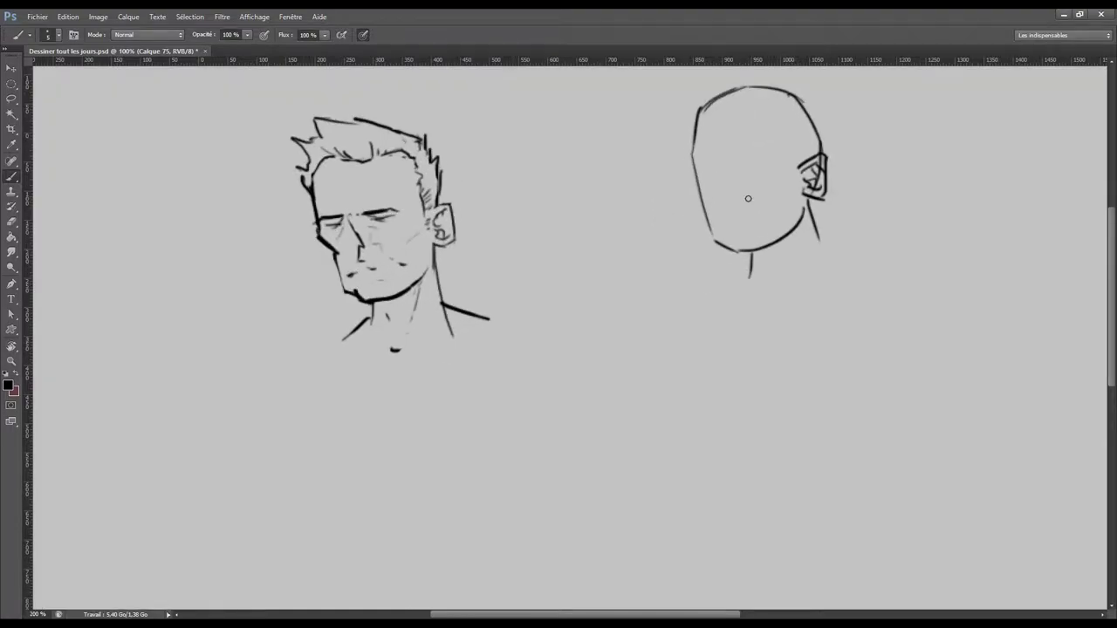
- At 200% zoom, erase to lighten the bald head's inner ear strokes and save
{"action": "left_click_drag", "start_coordinate": [923, 213], "coordinate": [830, 246]}
{"action": "key", "text": "ctrl+r"}
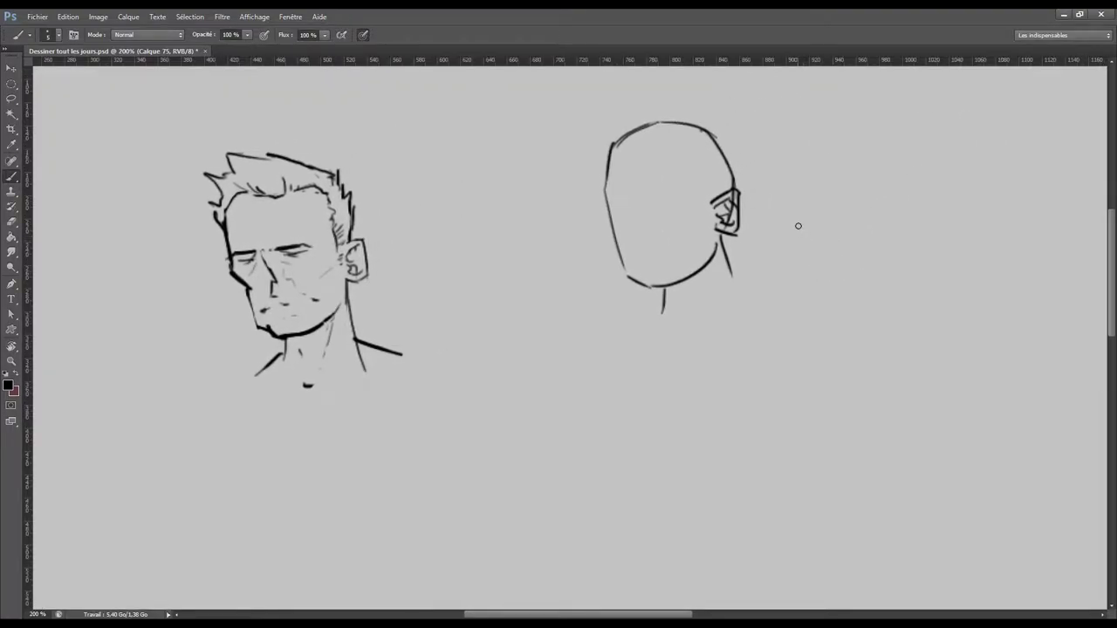
{"action": "key", "text": "e"}
{"action": "mouse_move", "coordinate": [743, 231]}
{"action": "left_mouse_down"}
{"action": "mouse_move", "coordinate": [733, 194]}
{"action": "mouse_move", "coordinate": [732, 206]}
{"action": "left_mouse_up"}
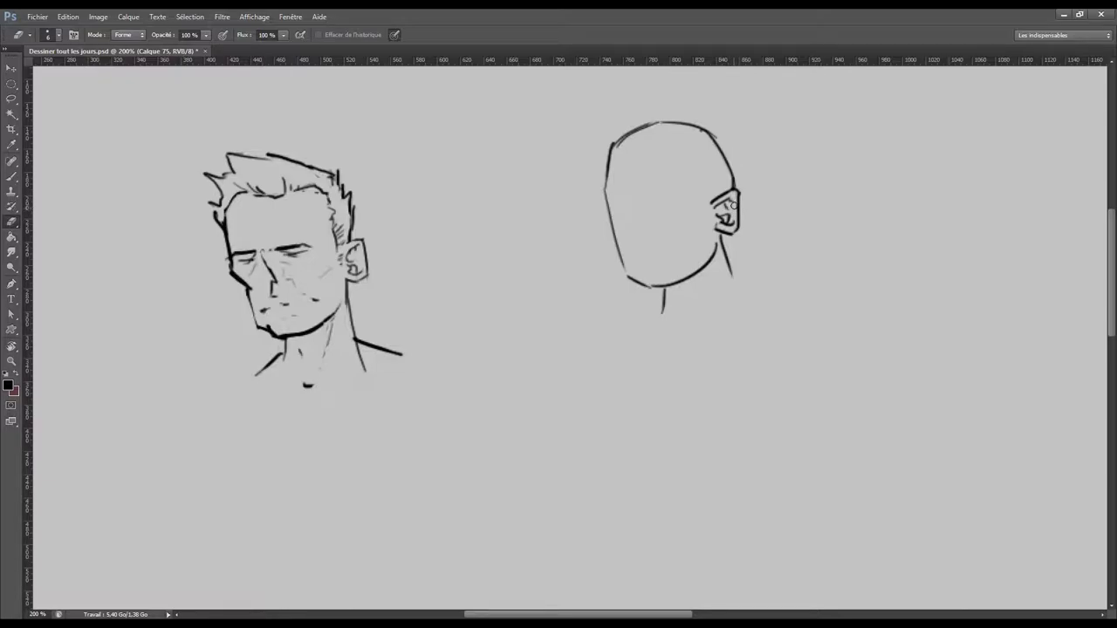
{"action": "key", "text": "b"}
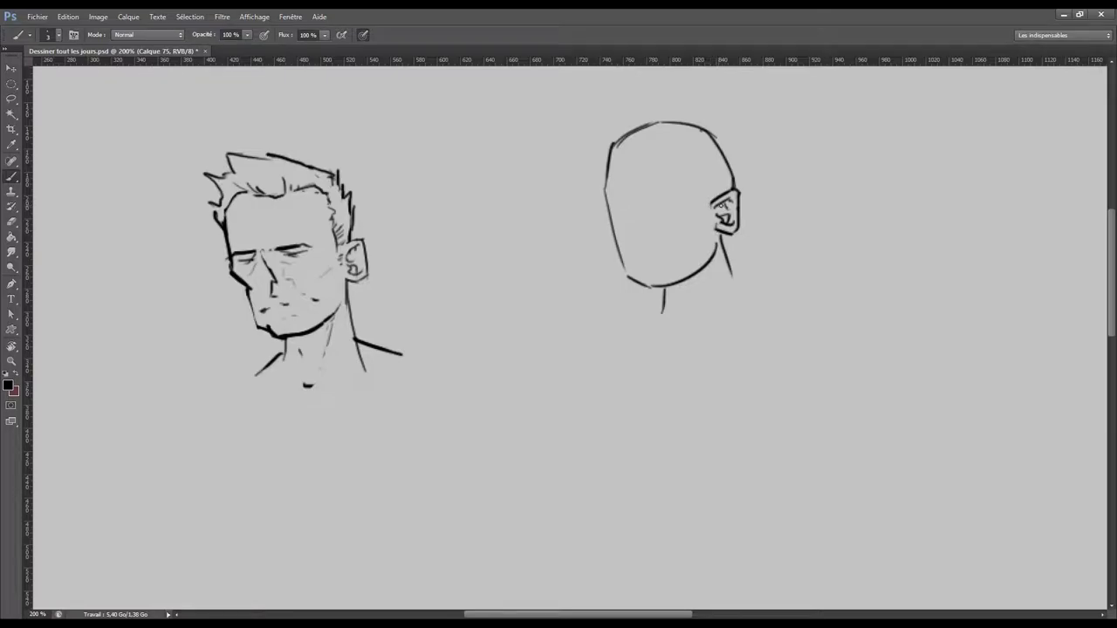
{"action": "key", "text": "e"}
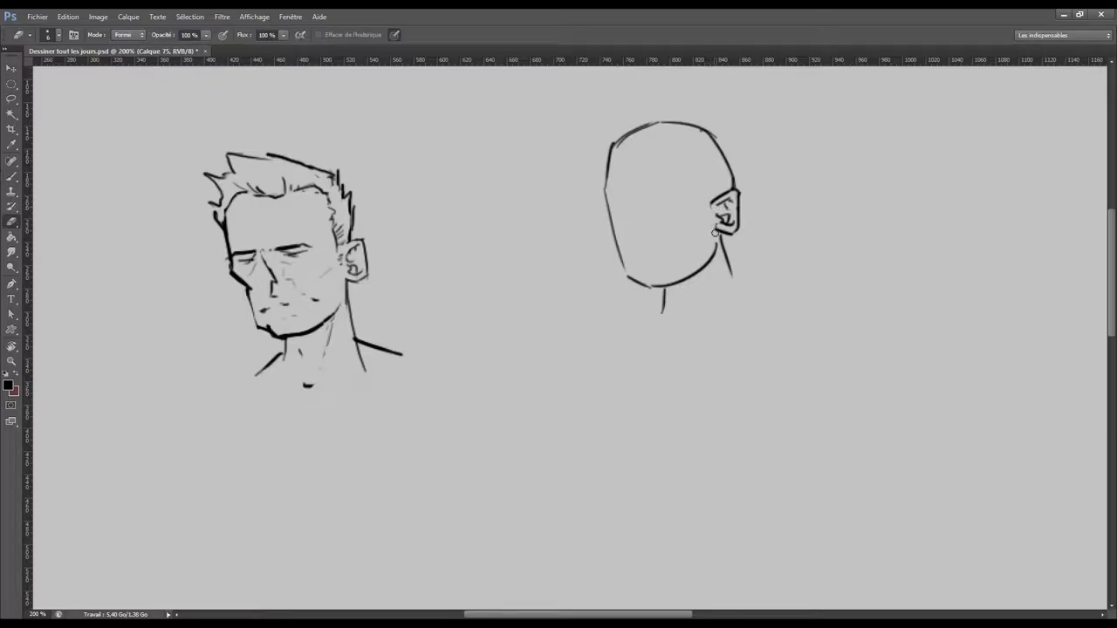
{"action": "key", "text": "ctrl+s"}
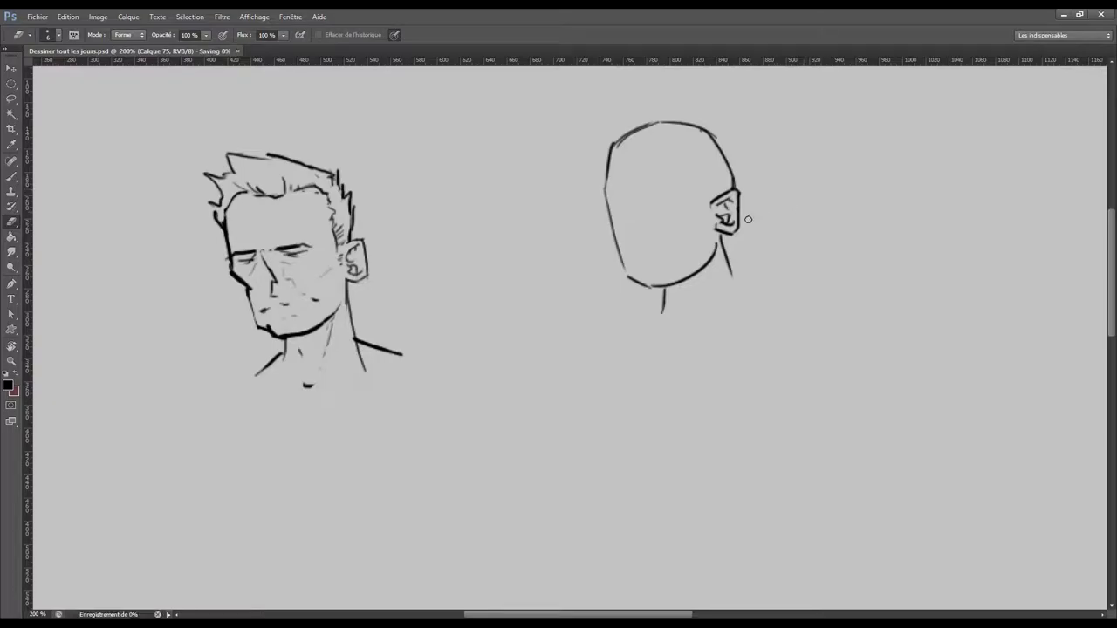
{"action": "key", "text": "b"}
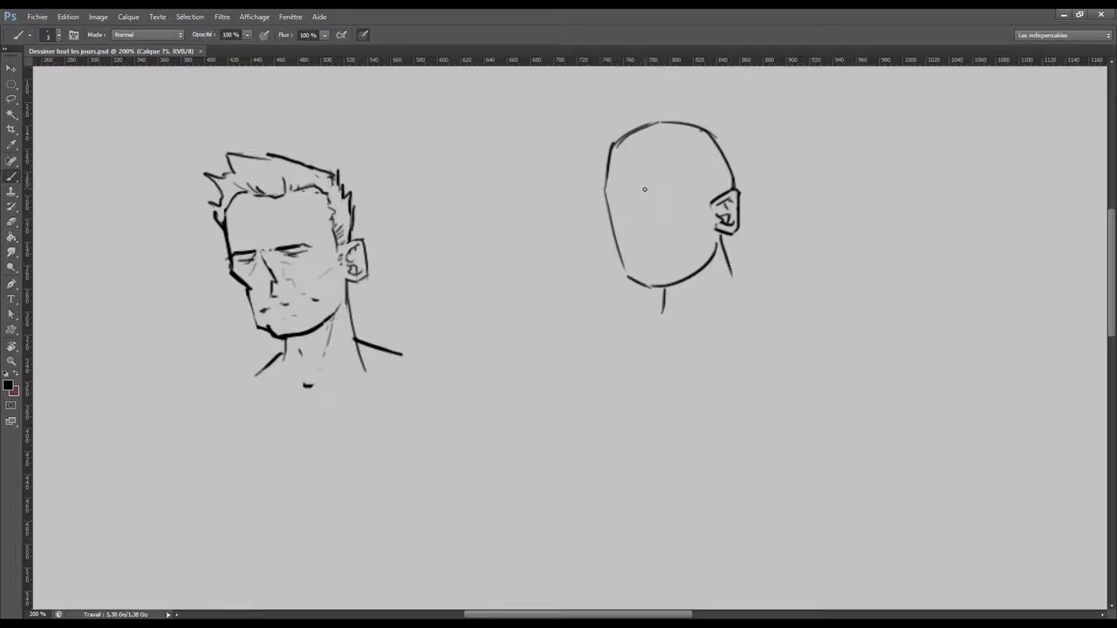
- Add a left contour stroke, then draw, trim and darken a mouth line across the lower face
{"action": "left_click_drag", "start_coordinate": [610, 206], "coordinate": [608, 199]}
{"action": "key", "text": "e"}
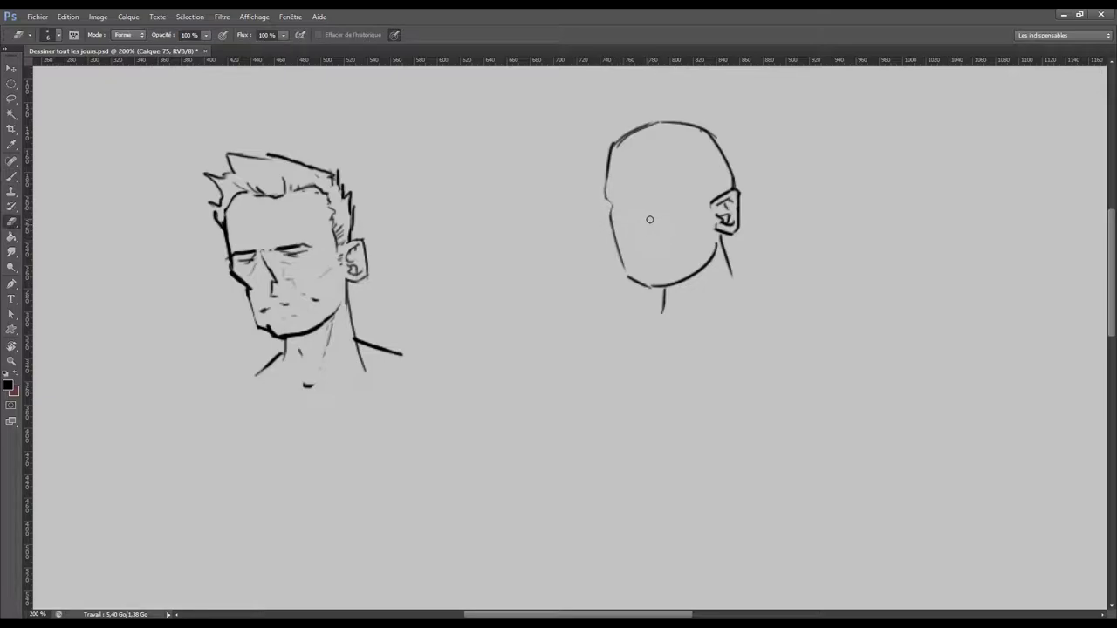
{"action": "key", "text": "b"}
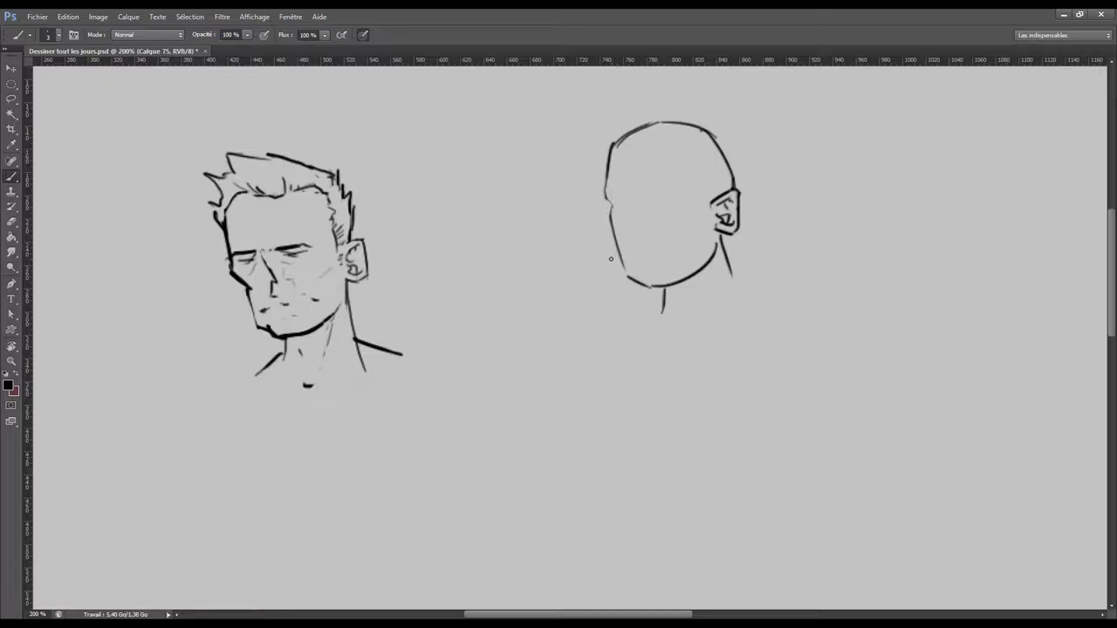
{"action": "left_click_drag", "start_coordinate": [615, 248], "coordinate": [668, 244]}
{"action": "key", "text": "e"}
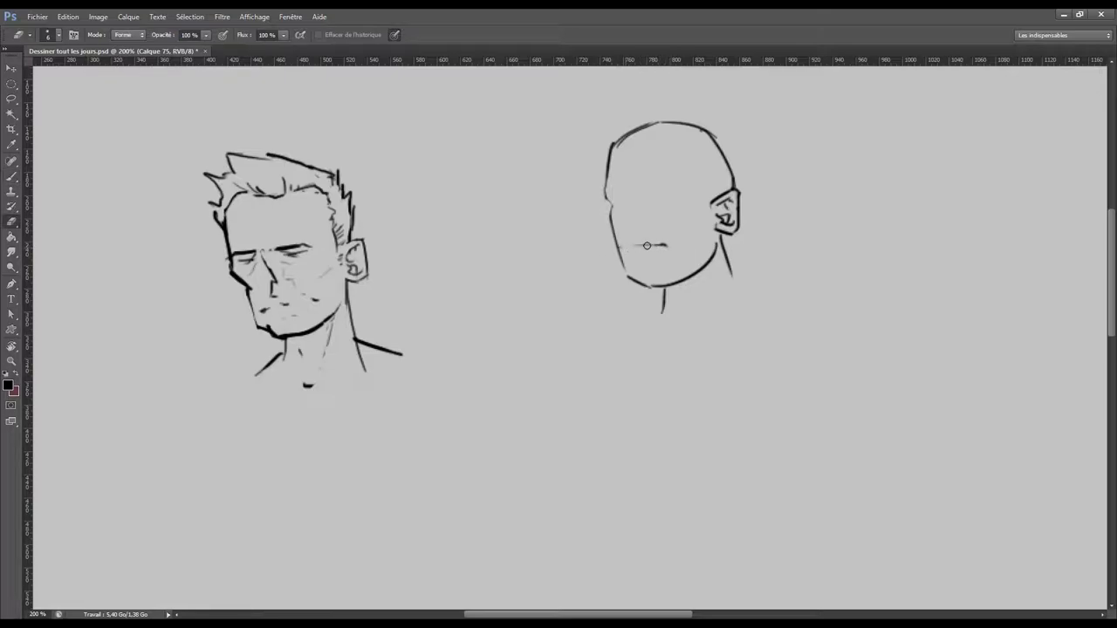
{"action": "left_click_drag", "start_coordinate": [627, 246], "coordinate": [631, 248]}
{"action": "key", "text": "b"}
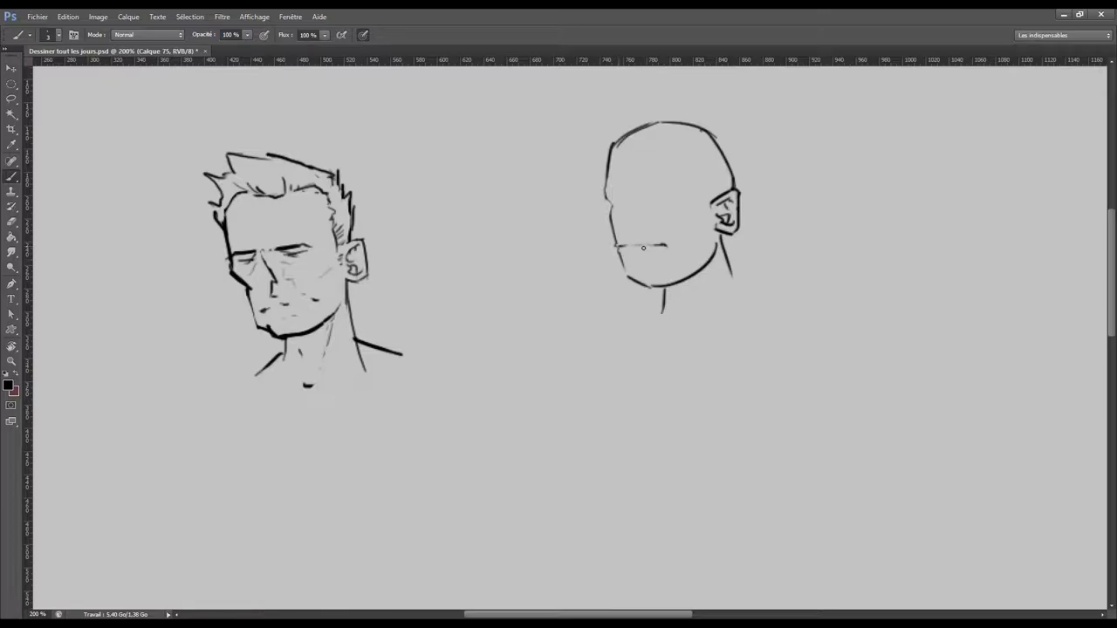
{"action": "left_click_drag", "start_coordinate": [621, 247], "coordinate": [665, 245]}
- Darken the bald head's lower left jaw and add faint strokes below the mouth
{"action": "left_click_drag", "start_coordinate": [618, 249], "coordinate": [625, 262]}
{"action": "left_click_drag", "start_coordinate": [644, 259], "coordinate": [669, 259]}
{"action": "left_click_drag", "start_coordinate": [646, 257], "coordinate": [668, 260]}
{"action": "left_click_drag", "start_coordinate": [618, 252], "coordinate": [620, 266]}
{"action": "key", "text": "e"}
{"action": "key", "text": "b"}
{"action": "key", "text": "e"}
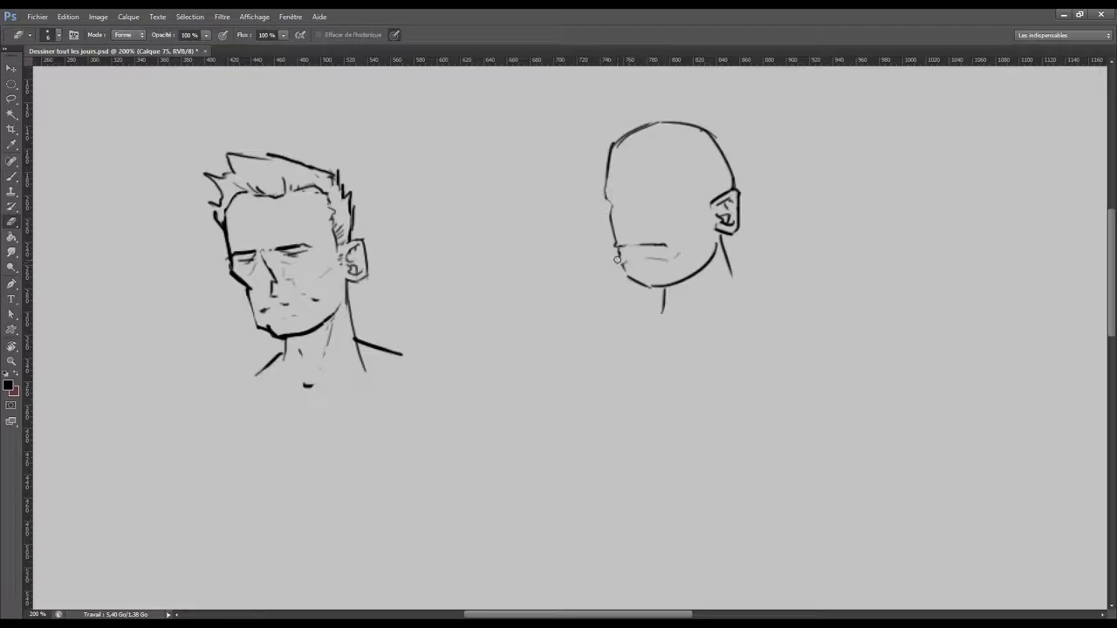
{"action": "key", "text": "b"}
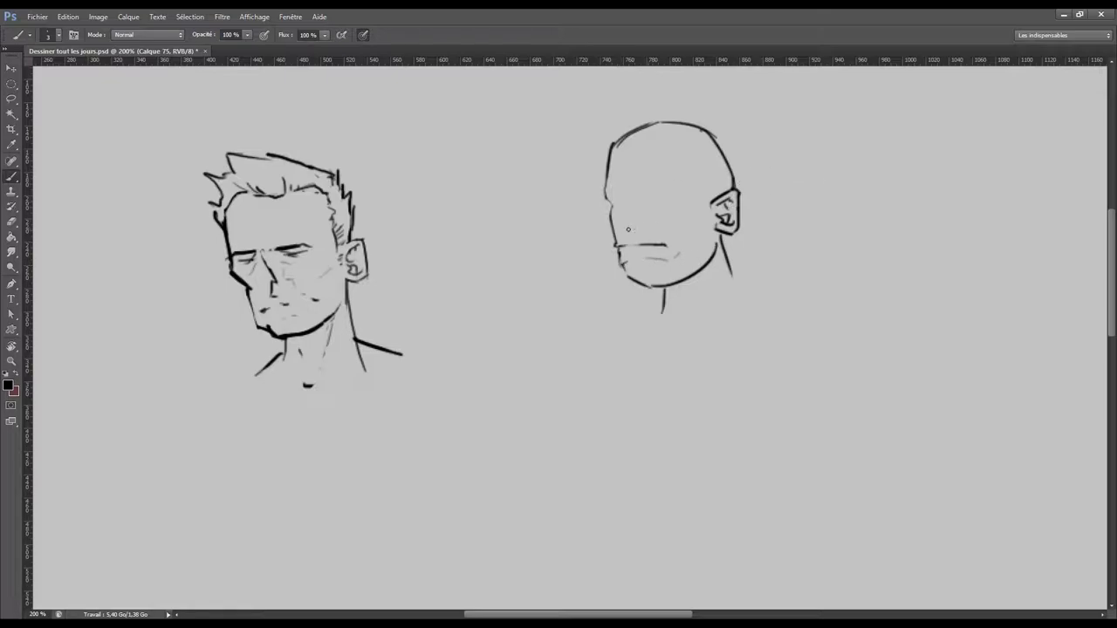
- Draw a short eye line on the bald head and erase its stray end mark
{"action": "left_click_drag", "start_coordinate": [624, 231], "coordinate": [652, 224]}
{"action": "key", "text": "e"}
{"action": "left_click_drag", "start_coordinate": [651, 225], "coordinate": [641, 227]}
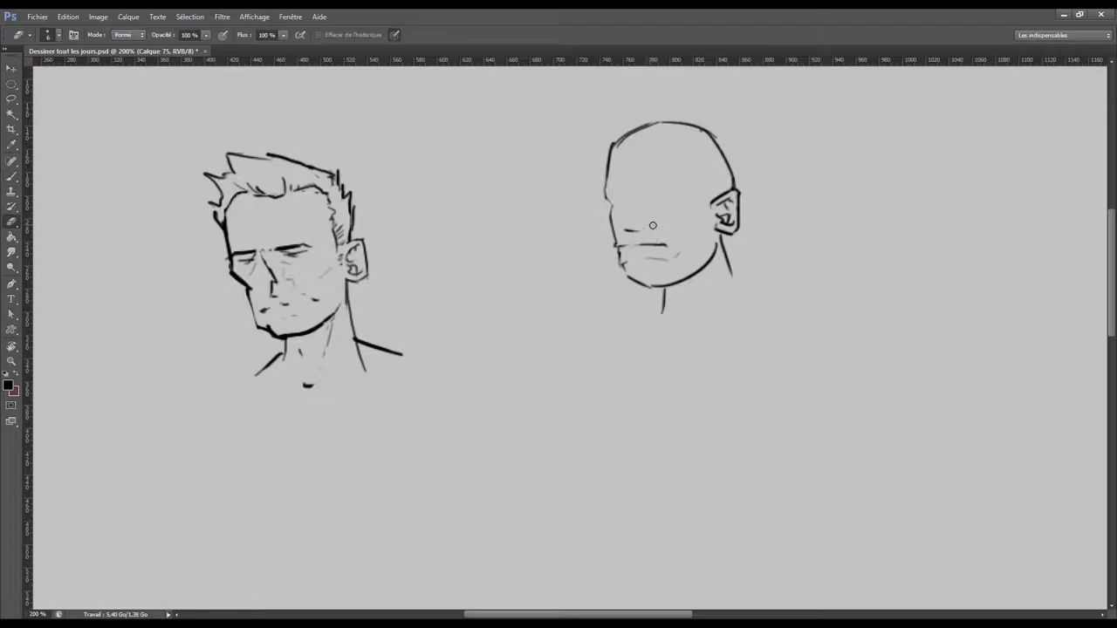
{"action": "key", "text": "b"}
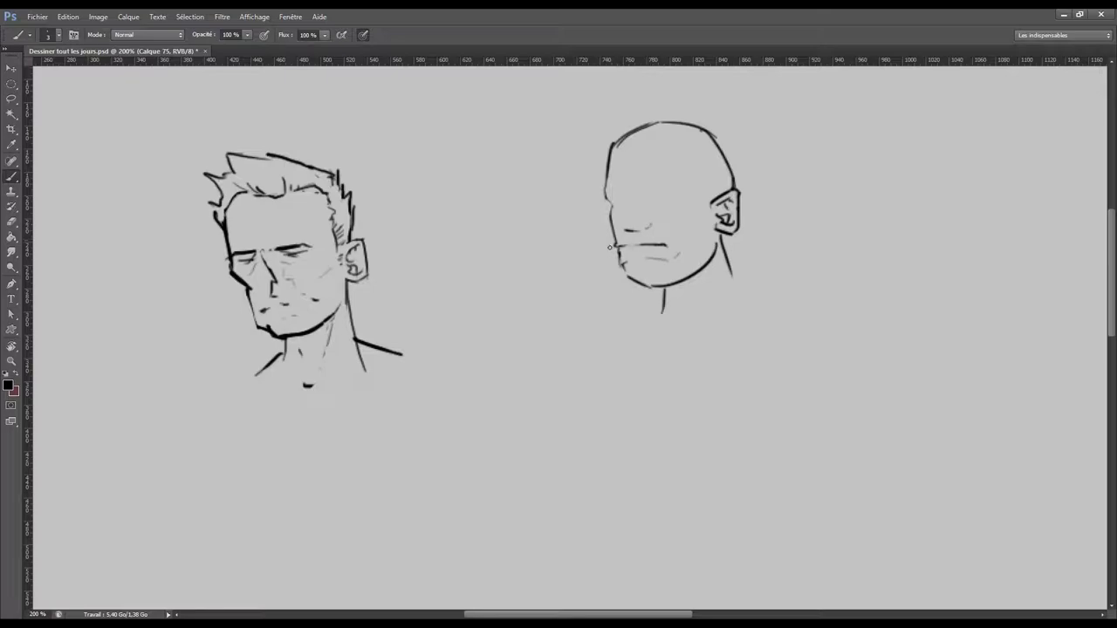
- Sketch a curved line over the bald head's right eye and paint its dark pupil
{"action": "left_click_drag", "start_coordinate": [628, 200], "coordinate": [623, 222]}
{"action": "left_click_drag", "start_coordinate": [672, 193], "coordinate": [680, 202]}
{"action": "left_click_drag", "start_coordinate": [665, 198], "coordinate": [669, 199]}
{"action": "key", "text": "ctrl+z"}
{"action": "left_click_drag", "start_coordinate": [668, 198], "coordinate": [670, 199]}
- Paint and darken the left eye, then add an upper eyelid over the right eye
{"action": "left_click_drag", "start_coordinate": [616, 201], "coordinate": [623, 200]}
{"action": "left_click_drag", "start_coordinate": [619, 201], "coordinate": [623, 199]}
{"action": "left_click_drag", "start_coordinate": [626, 199], "coordinate": [621, 198]}
{"action": "left_click_drag", "start_coordinate": [619, 201], "coordinate": [620, 201]}
{"action": "left_click_drag", "start_coordinate": [669, 193], "coordinate": [655, 192]}
{"action": "key", "text": "bracketright"}
- Replace a stray forehead stroke with heavy left and right eyebrows and a nose-bridge mark
{"action": "key", "text": "ctrl+z"}
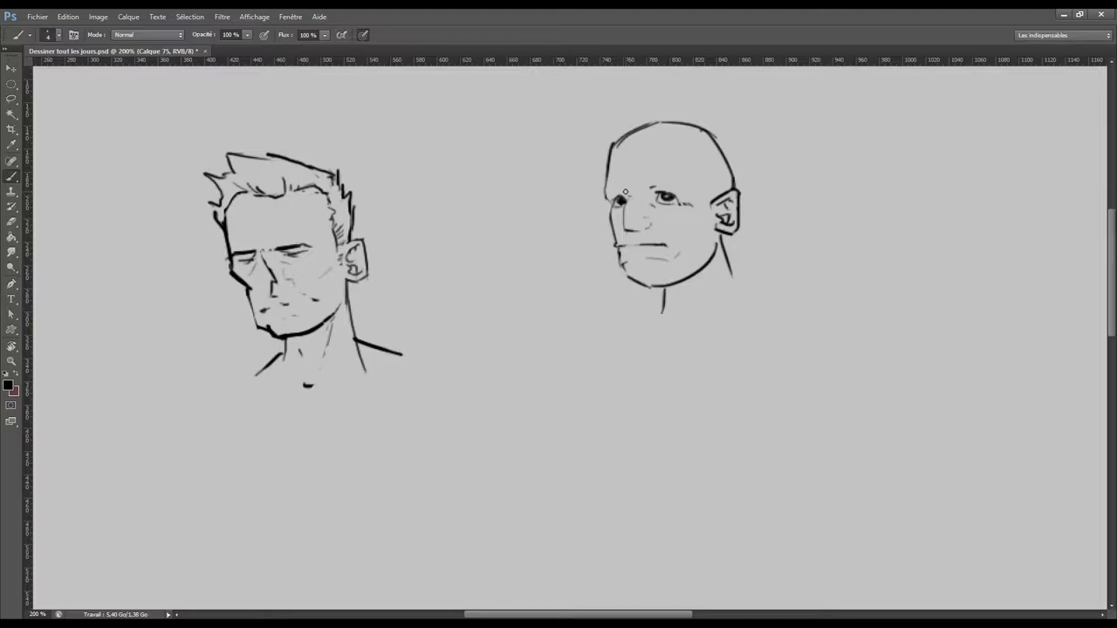
{"action": "left_click_drag", "start_coordinate": [615, 190], "coordinate": [602, 191]}
{"action": "key", "text": "e"}
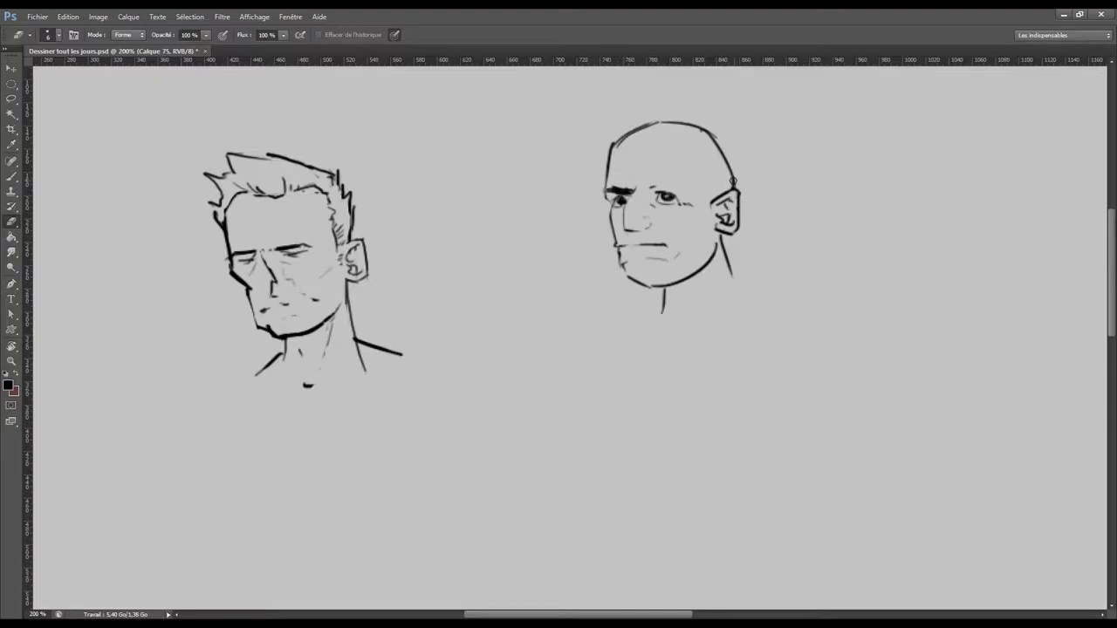
{"action": "key", "text": "b"}
{"action": "left_click_drag", "start_coordinate": [670, 184], "coordinate": [695, 185]}
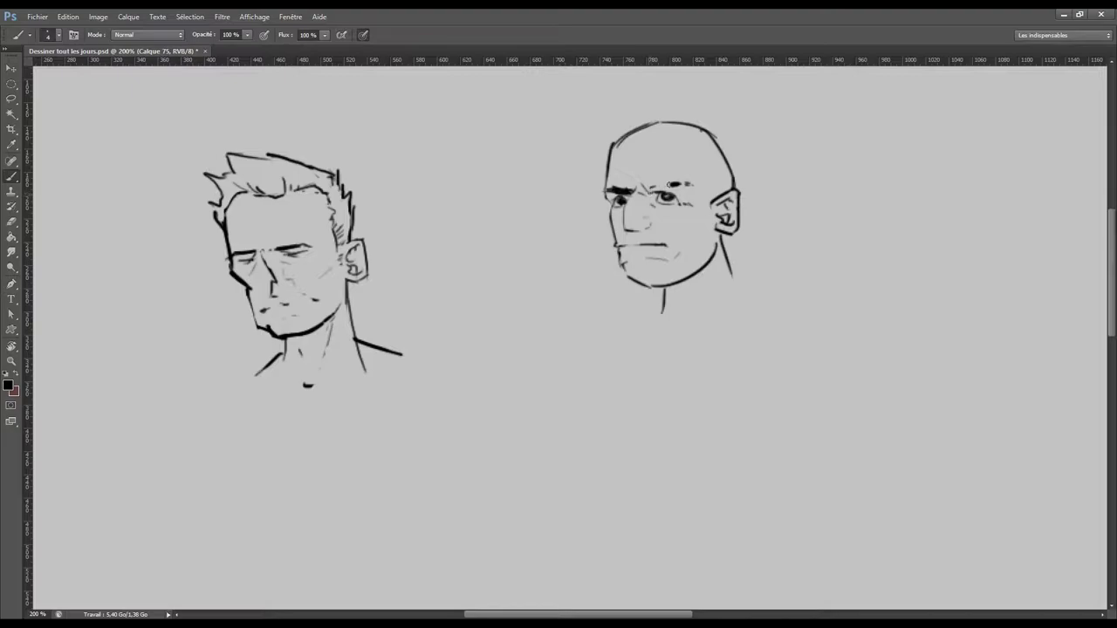
{"action": "left_click_drag", "start_coordinate": [645, 190], "coordinate": [660, 195]}
{"action": "key", "text": "ctrl+minus"}
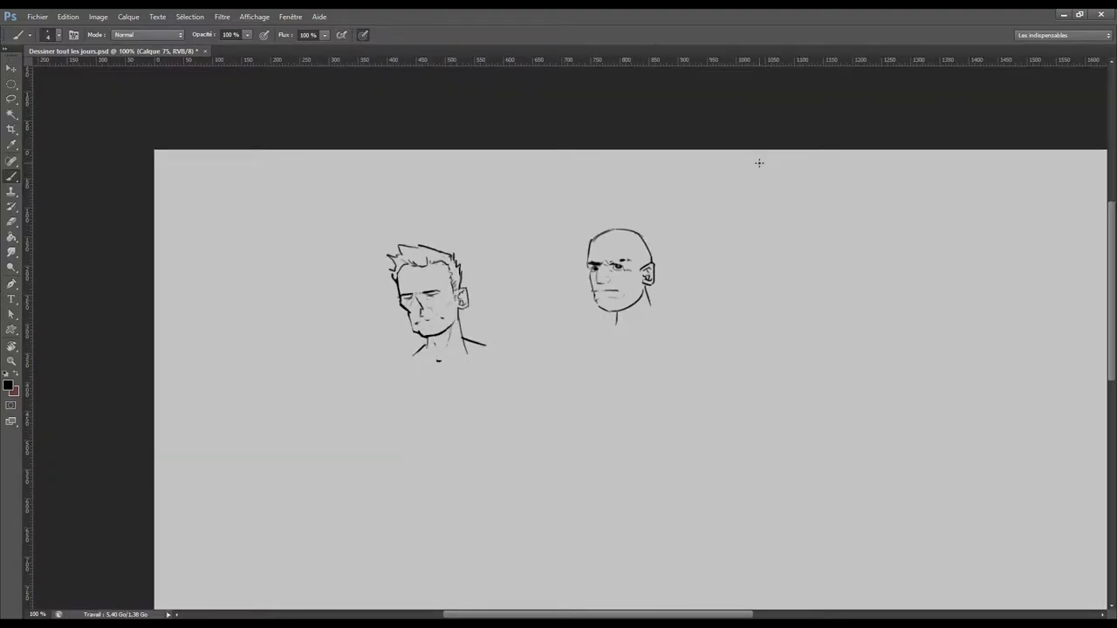
- Brush a crease line running down beside the bald head's nose
{"action": "key", "text": "ctrl+plus"}
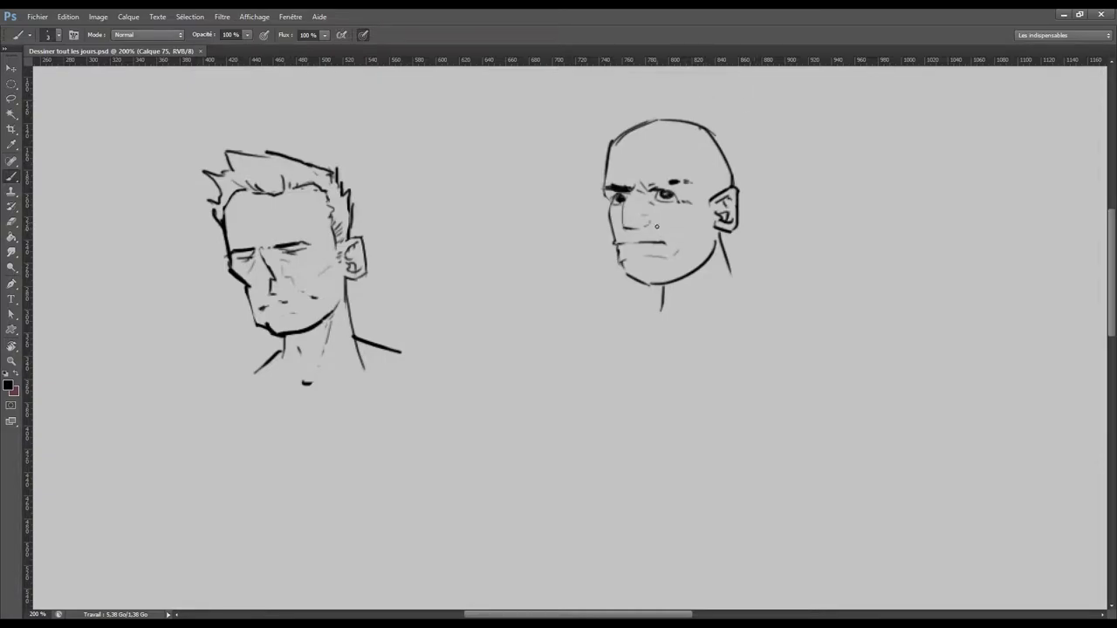
{"action": "mouse_move", "coordinate": [652, 226]}
{"action": "left_mouse_down"}
{"action": "mouse_move", "coordinate": [669, 236]}
{"action": "mouse_move", "coordinate": [627, 256]}
{"action": "left_mouse_up"}
{"action": "left_click_drag", "start_coordinate": [625, 142], "coordinate": [627, 212]}
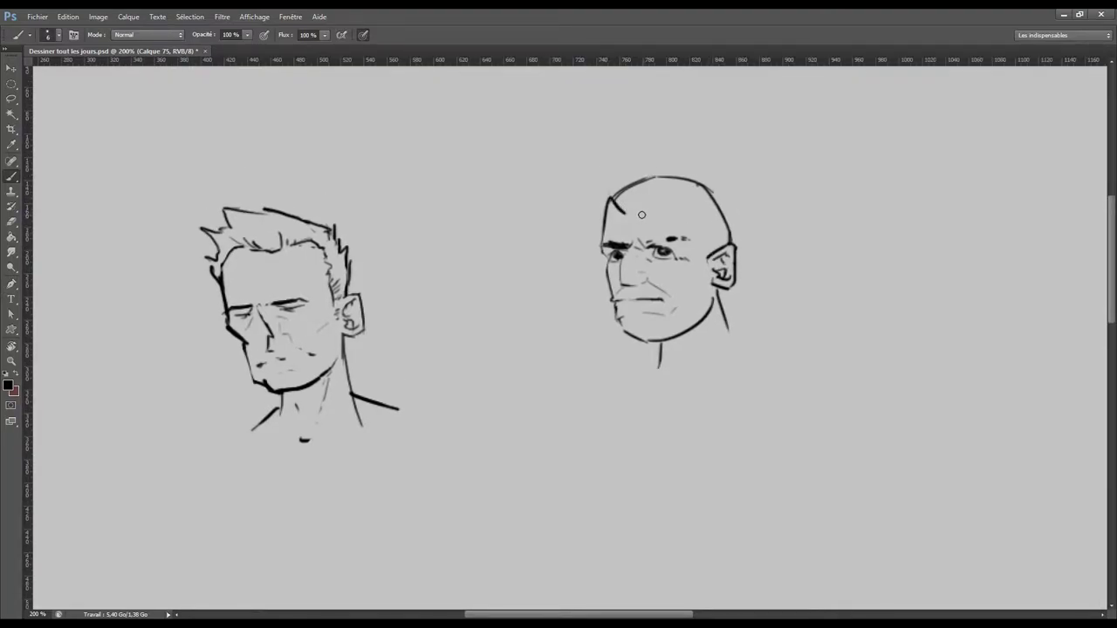
- Brush a hairline and spiky hair strokes over the second head, undoing the overlong ones
{"action": "mouse_move", "coordinate": [646, 211]}
{"action": "left_mouse_down"}
{"action": "mouse_move", "coordinate": [685, 195]}
{"action": "mouse_move", "coordinate": [710, 237]}
{"action": "left_mouse_up"}
{"action": "left_click_drag", "start_coordinate": [582, 160], "coordinate": [607, 223]}
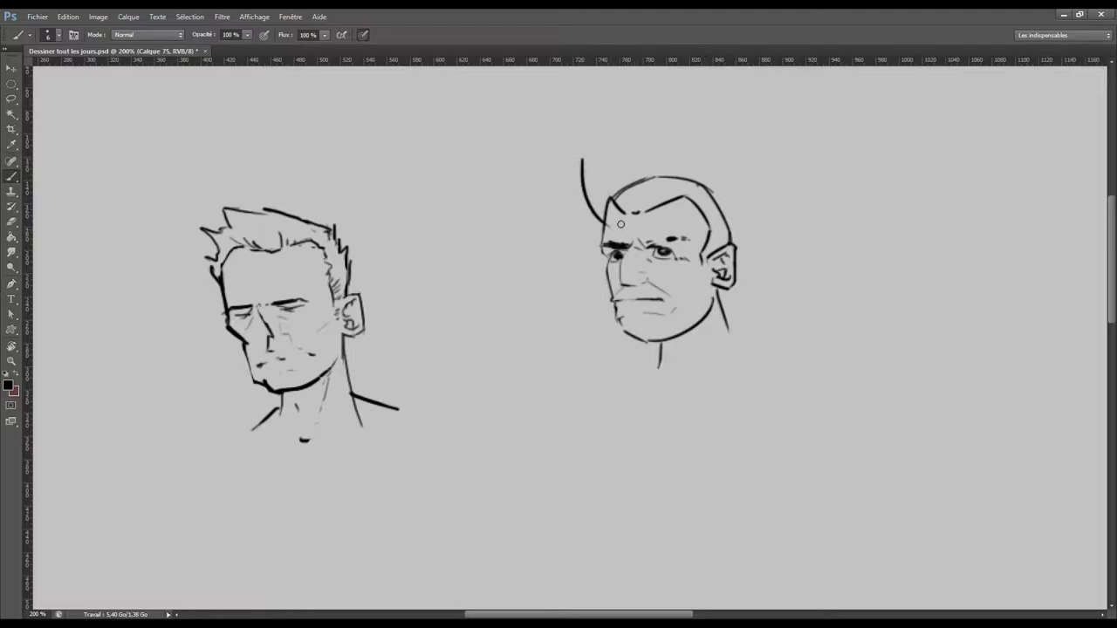
{"action": "key", "text": "ctrl+z"}
{"action": "left_click_drag", "start_coordinate": [590, 169], "coordinate": [602, 213]}
{"action": "left_click_drag", "start_coordinate": [591, 168], "coordinate": [602, 177]}
{"action": "mouse_move", "coordinate": [603, 178]}
{"action": "left_mouse_down"}
{"action": "mouse_move", "coordinate": [617, 145]}
{"action": "mouse_move", "coordinate": [656, 155]}
{"action": "left_mouse_up"}
{"action": "key", "text": "ctrl+z"}
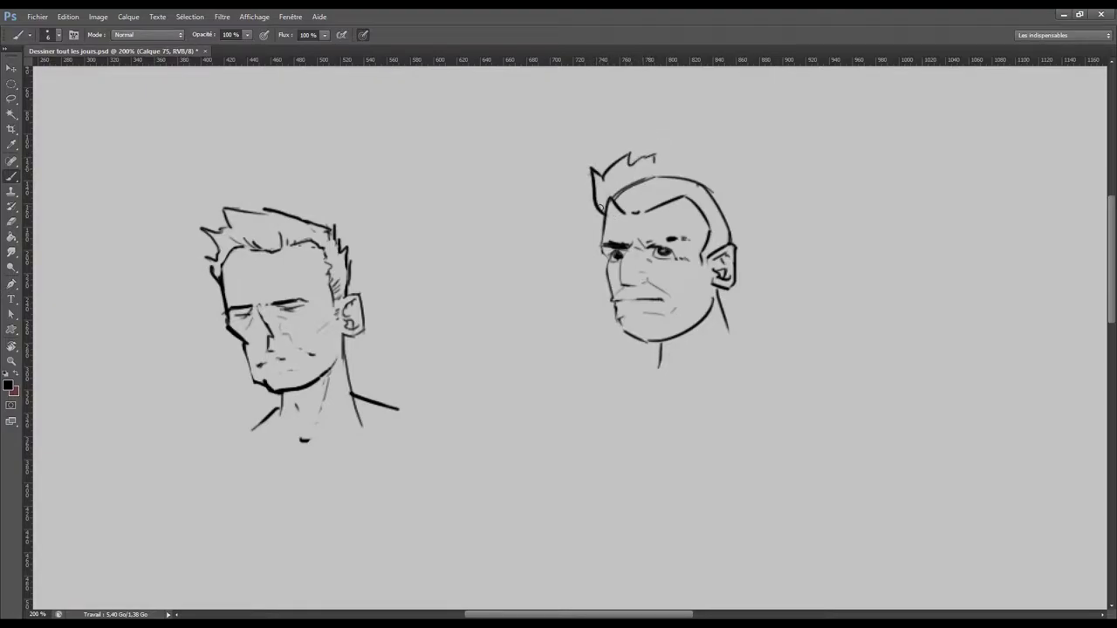
{"action": "left_click_drag", "start_coordinate": [599, 208], "coordinate": [585, 212]}
{"action": "mouse_move", "coordinate": [652, 162]}
{"action": "left_mouse_down"}
{"action": "mouse_move", "coordinate": [707, 158]}
{"action": "mouse_move", "coordinate": [729, 238]}
{"action": "left_mouse_up"}
{"action": "key", "text": "ctrl+z"}
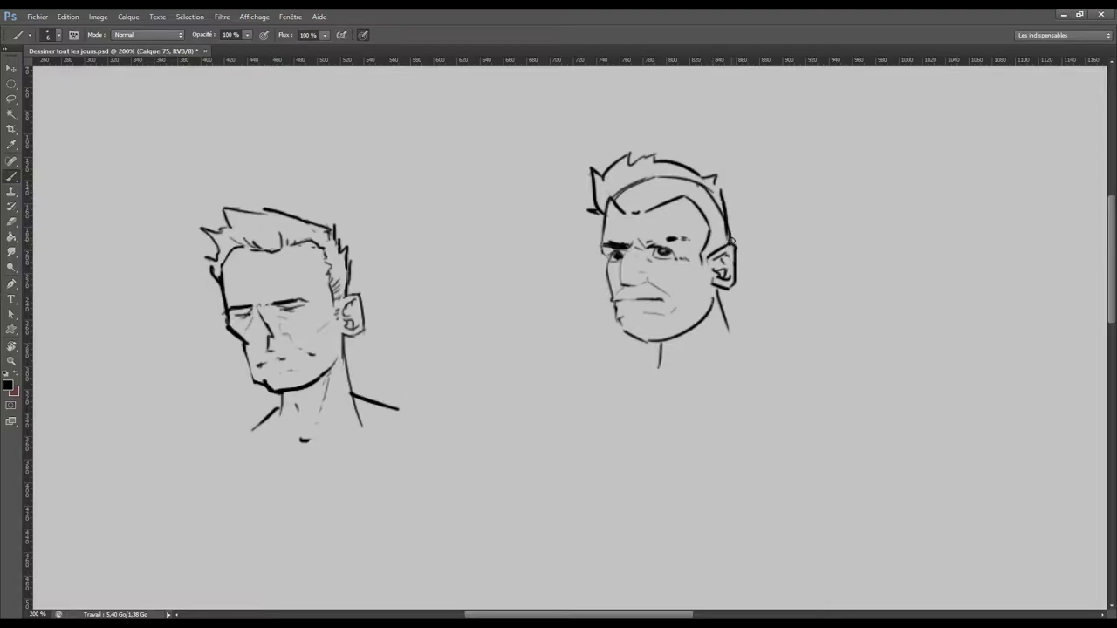
- Erase hair near the ear and the inner hairline, then add light hatching to the hair
{"action": "key", "text": "e"}
{"action": "key", "text": "e"}
{"action": "left_click_drag", "start_coordinate": [733, 223], "coordinate": [730, 244]}
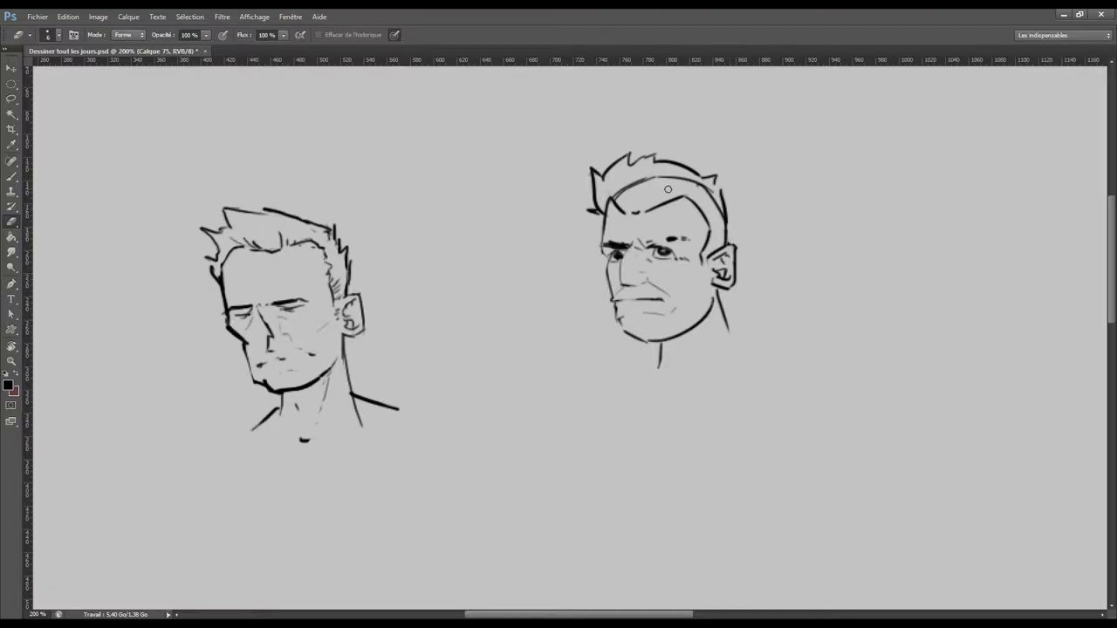
{"action": "mouse_move", "coordinate": [662, 178]}
{"action": "left_mouse_down"}
{"action": "mouse_move", "coordinate": [623, 194]}
{"action": "mouse_move", "coordinate": [714, 203]}
{"action": "left_mouse_up"}
{"action": "key", "text": "b"}
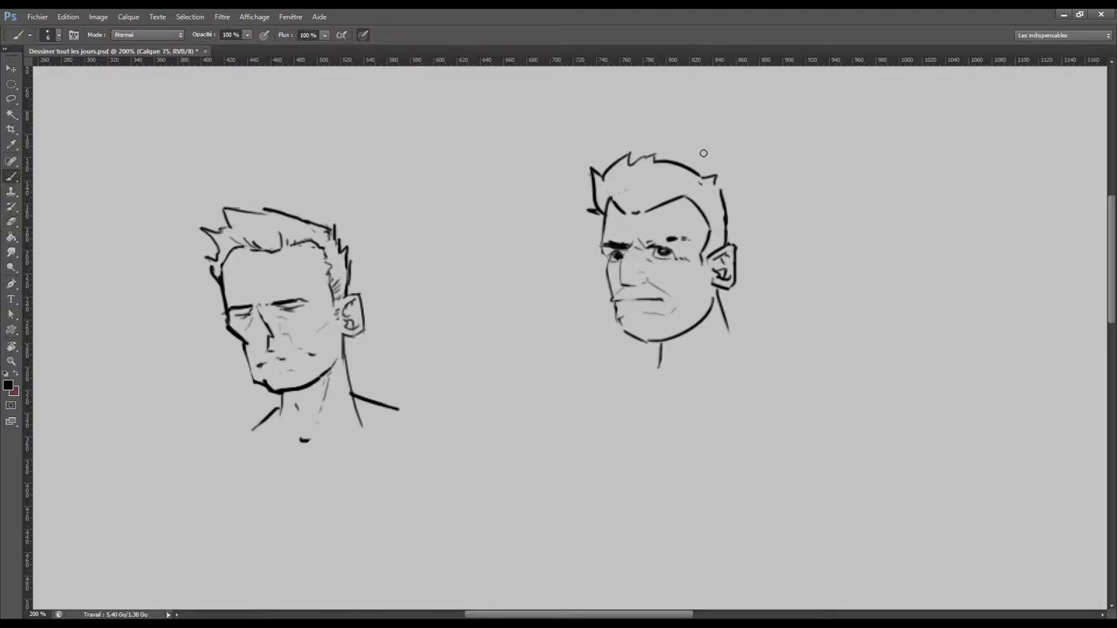
{"action": "mouse_move", "coordinate": [612, 196]}
{"action": "left_mouse_down"}
{"action": "mouse_move", "coordinate": [636, 209]}
{"action": "mouse_move", "coordinate": [691, 197]}
{"action": "left_mouse_up"}
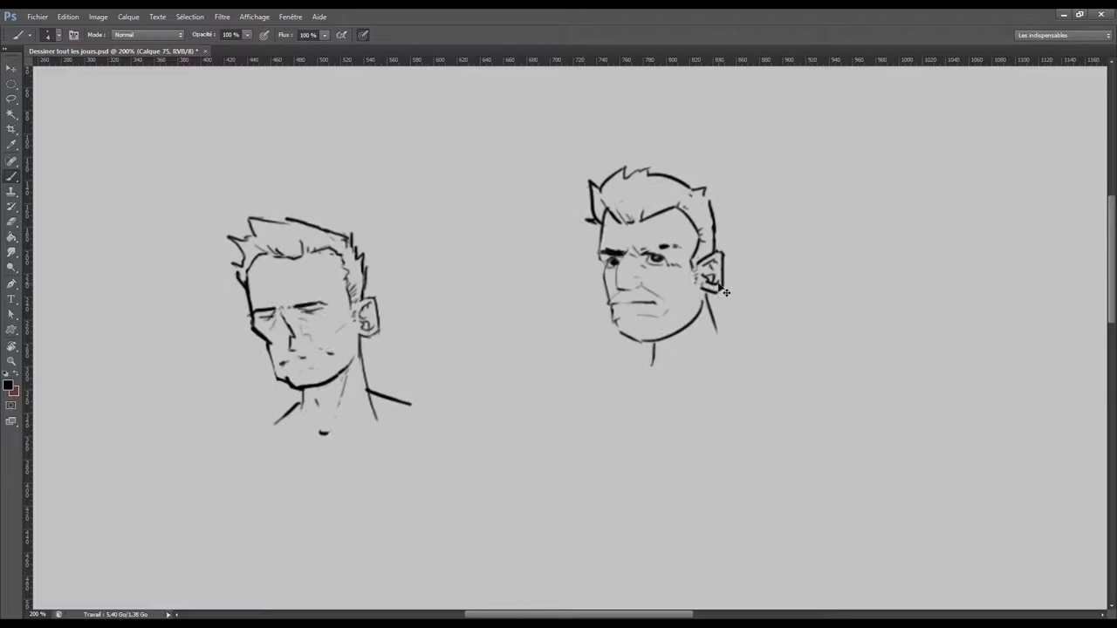
- Replace the line under the second head's chin, add jaw stubble marks, and save
{"action": "key", "text": "ctrl+minus"}
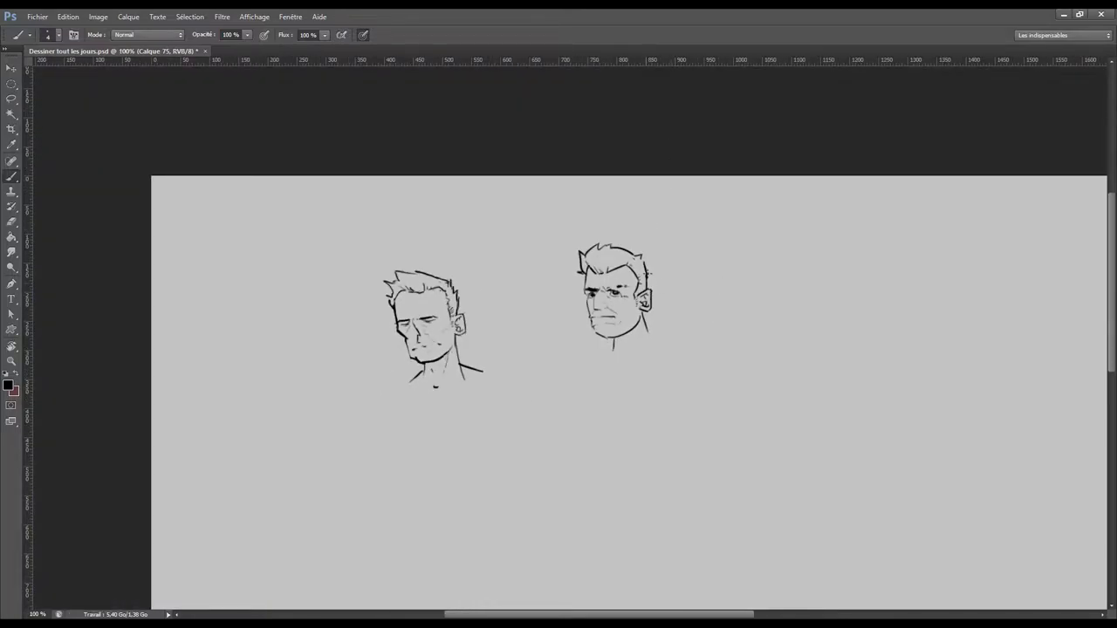
{"action": "key", "text": "e"}
{"action": "left_click_drag", "start_coordinate": [613, 344], "coordinate": [614, 339]}
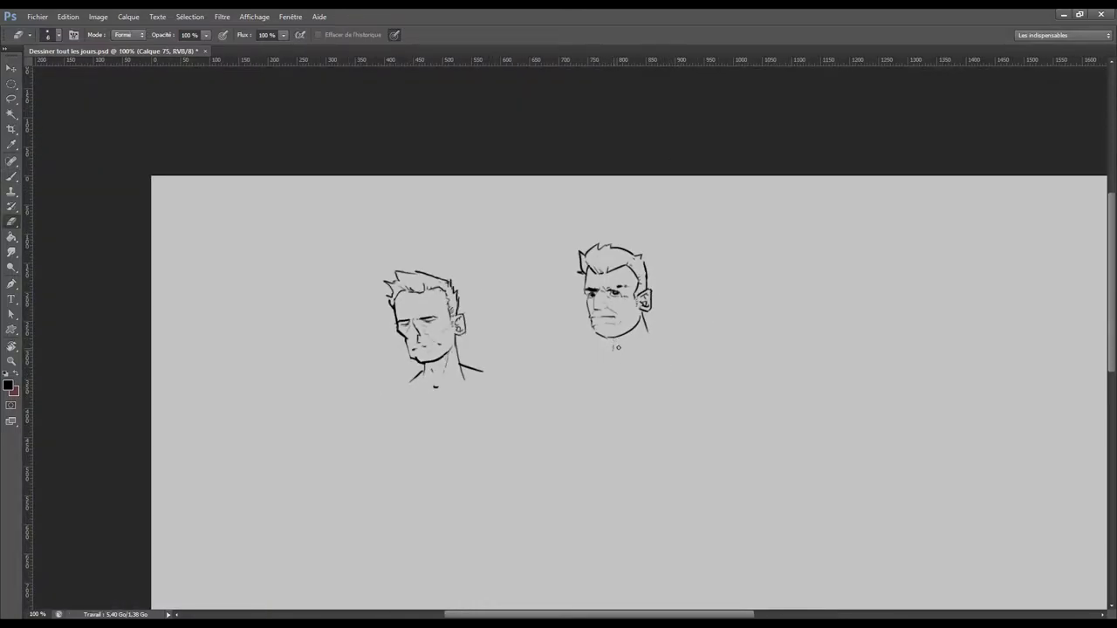
{"action": "key", "text": "b"}
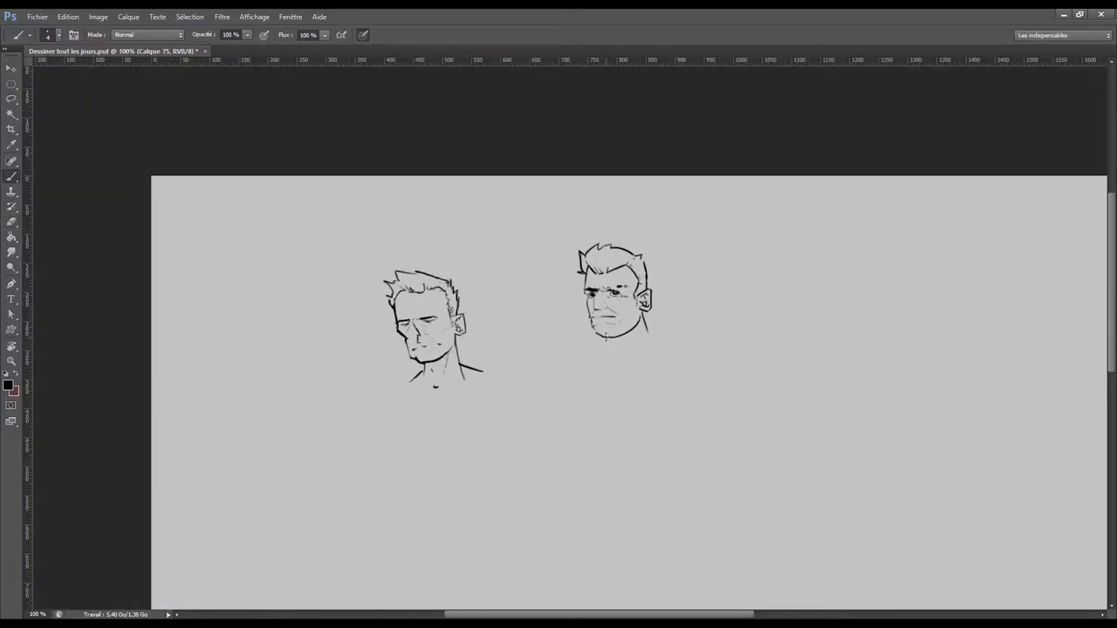
{"action": "left_click_drag", "start_coordinate": [606, 341], "coordinate": [607, 335]}
{"action": "left_click_drag", "start_coordinate": [614, 339], "coordinate": [635, 332]}
{"action": "key", "text": "ctrl+s"}
- Draw a closed oval head outline with a thickened upper-left edge below the two heads
{"action": "mouse_move", "coordinate": [552, 409]}
{"action": "left_mouse_down"}
{"action": "mouse_move", "coordinate": [581, 394]}
{"action": "mouse_move", "coordinate": [609, 429]}
{"action": "left_mouse_up"}
{"action": "left_click_drag", "start_coordinate": [554, 404], "coordinate": [548, 425]}
{"action": "left_click_drag", "start_coordinate": [548, 419], "coordinate": [543, 437]}
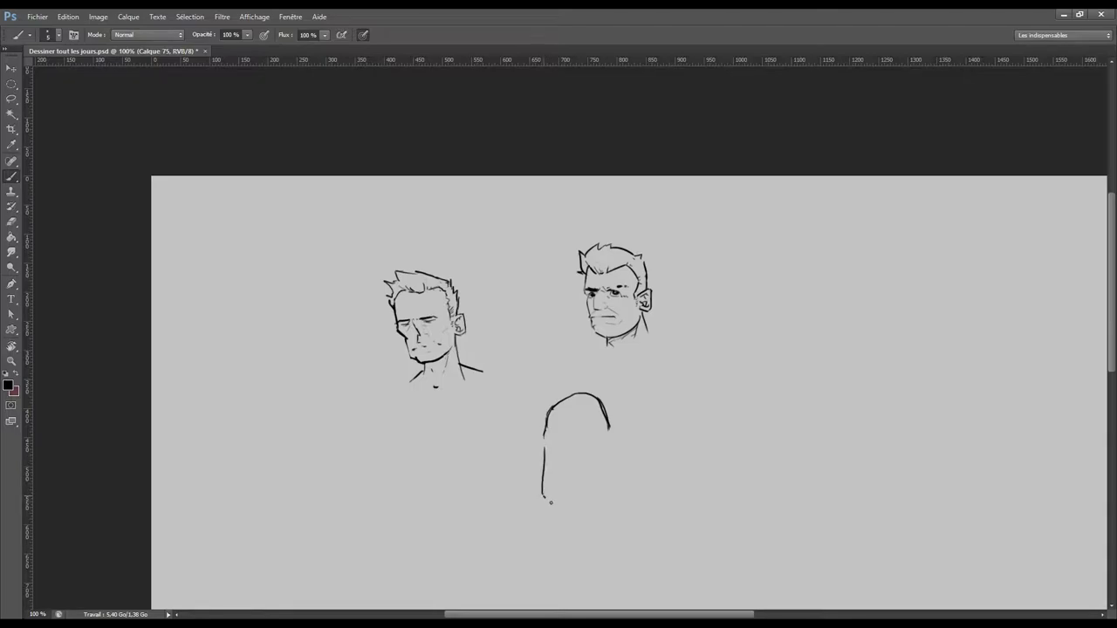
{"action": "left_click_drag", "start_coordinate": [575, 501], "coordinate": [608, 439]}
{"action": "left_click_drag", "start_coordinate": [547, 416], "coordinate": [544, 436]}
- Lasso the new oval and rotate it about -20° upright, then save and deselect
{"action": "key", "text": "l"}
{"action": "mouse_move", "coordinate": [534, 436]}
{"action": "left_mouse_down"}
{"action": "mouse_move", "coordinate": [643, 419]}
{"action": "mouse_move", "coordinate": [536, 456]}
{"action": "left_mouse_up"}
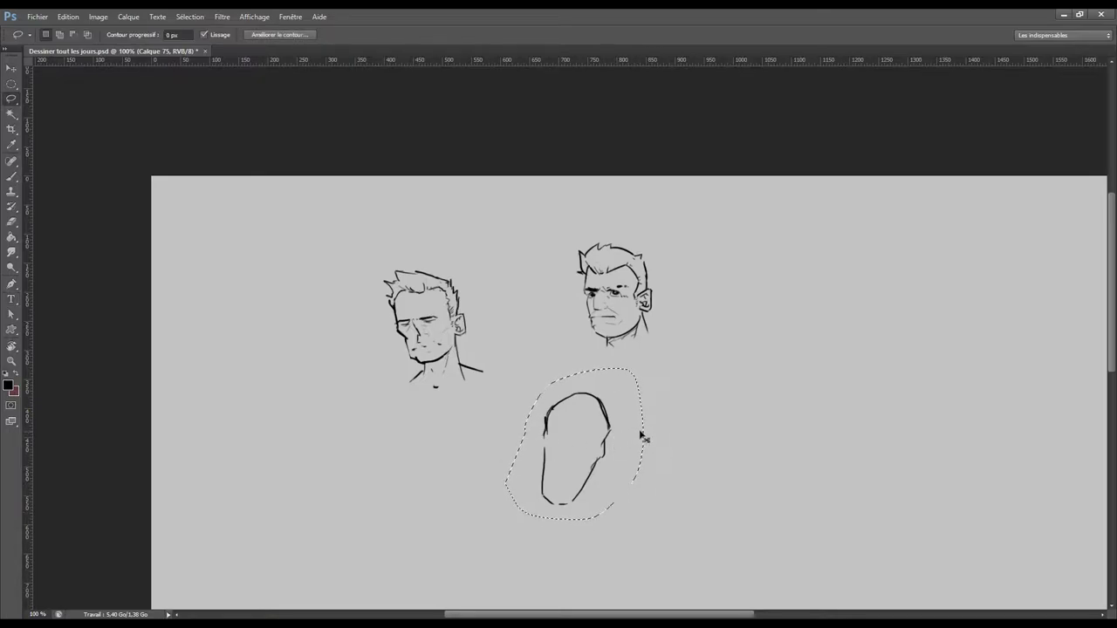
{"action": "key", "text": "ctrl+t"}
{"action": "left_click_drag", "start_coordinate": [661, 448], "coordinate": [698, 432]}
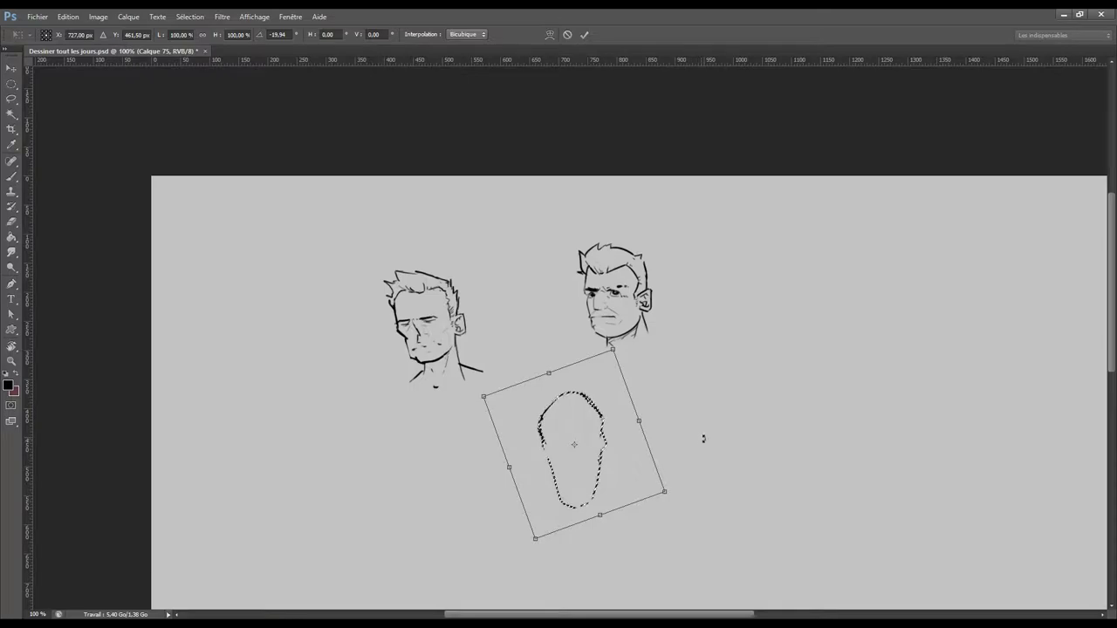
{"action": "key", "text": "Return"}
{"action": "key", "text": "ctrl+s"}
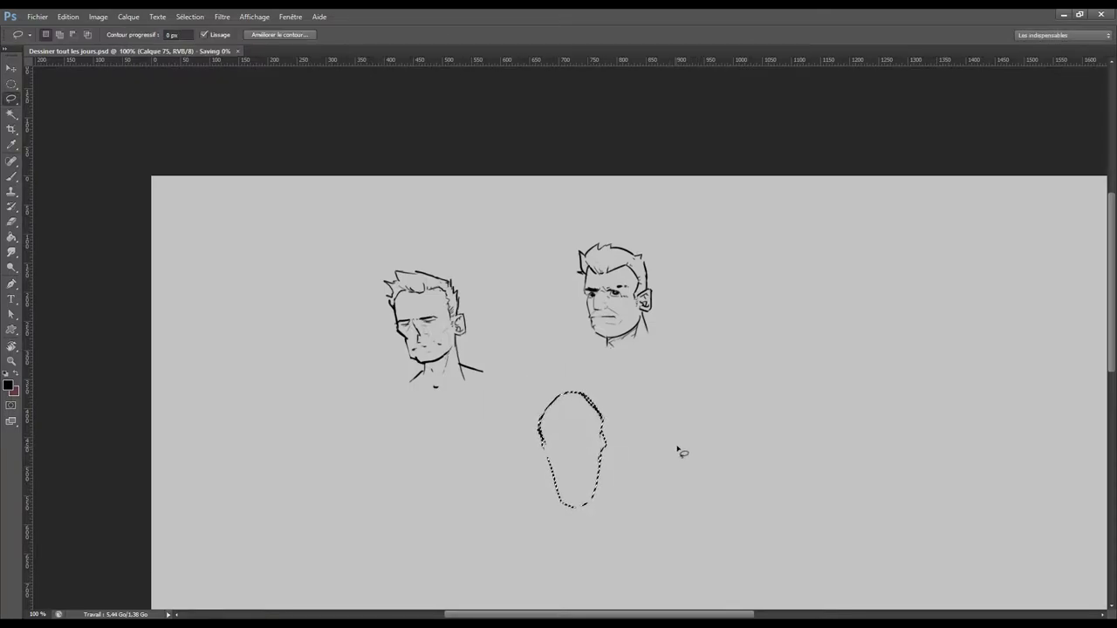
{"action": "key", "text": "ctrl+d"}
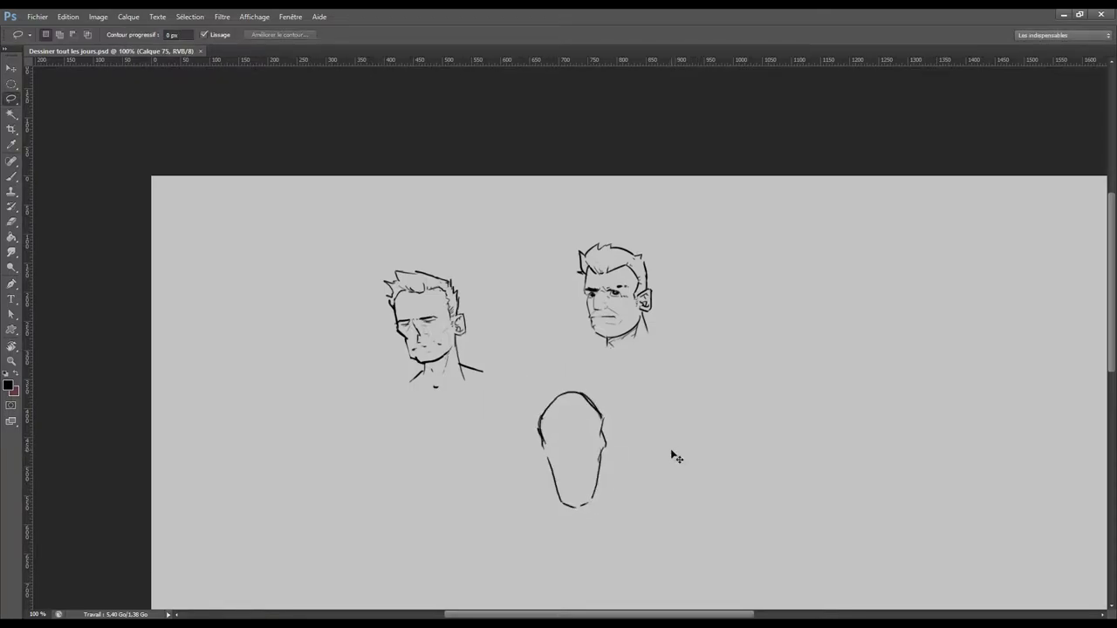
{"action": "key", "text": "ctrl+plus"}
{"action": "scroll", "coordinate": [807, 383], "scroll_direction": "down", "scroll_amount": 3}
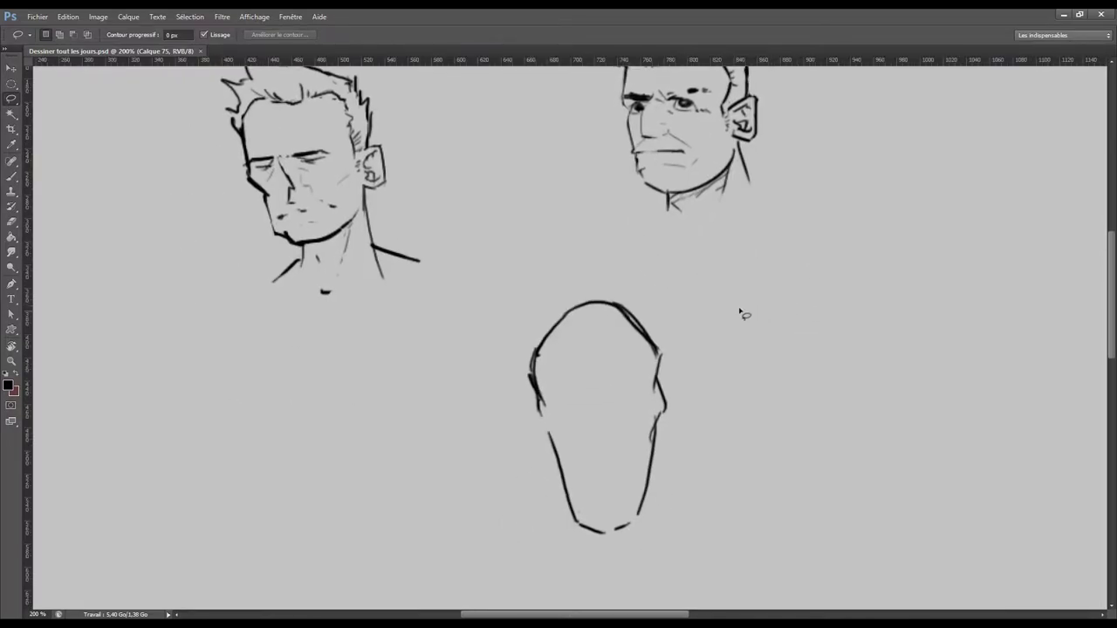
- Erase the doubled strokes on the third head's top-right, left and right outline
{"action": "key", "text": "e"}
{"action": "mouse_move", "coordinate": [629, 324]}
{"action": "left_mouse_down"}
{"action": "mouse_move", "coordinate": [616, 308]}
{"action": "mouse_move", "coordinate": [654, 358]}
{"action": "mouse_move", "coordinate": [624, 306]}
{"action": "mouse_move", "coordinate": [646, 327]}
{"action": "mouse_move", "coordinate": [660, 373]}
{"action": "left_mouse_up"}
{"action": "mouse_move", "coordinate": [543, 354]}
{"action": "left_mouse_down"}
{"action": "mouse_move", "coordinate": [531, 346]}
{"action": "mouse_move", "coordinate": [534, 394]}
{"action": "left_mouse_up"}
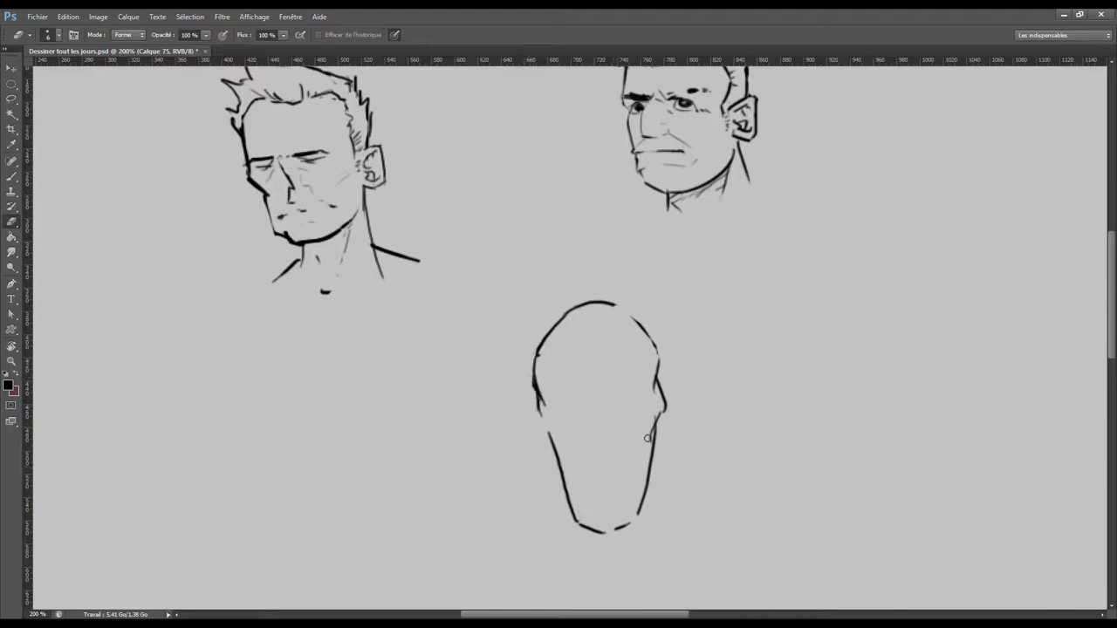
{"action": "left_click_drag", "start_coordinate": [656, 424], "coordinate": [667, 411]}
- Sketch a first nose line with a larger brush, then erase it
{"action": "key", "text": "b"}
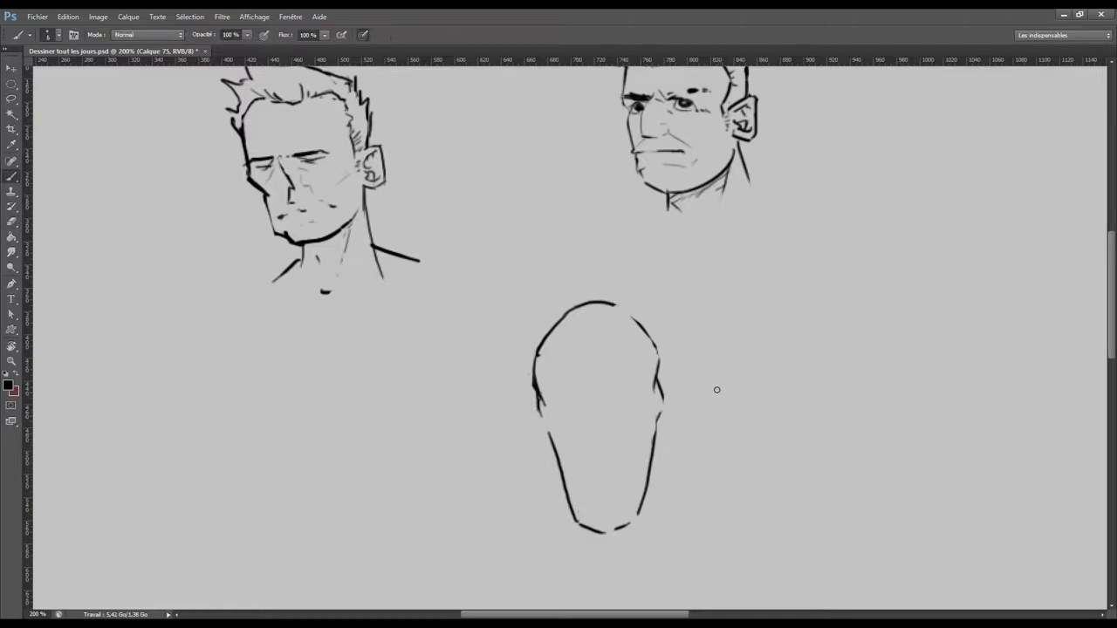
{"action": "key", "text": "bracketright"}
{"action": "left_click_drag", "start_coordinate": [602, 403], "coordinate": [611, 459]}
{"action": "left_click_drag", "start_coordinate": [608, 456], "coordinate": [614, 456]}
{"action": "key", "text": "e"}
{"action": "left_click_drag", "start_coordinate": [604, 406], "coordinate": [615, 455]}
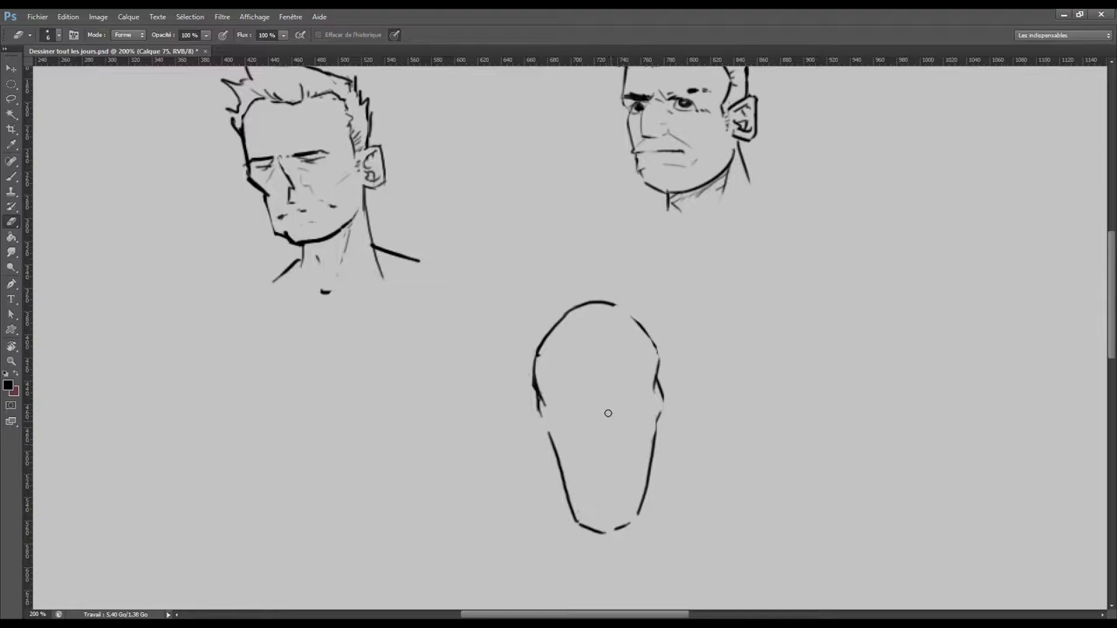
- Draw a thin vertical nose line with slanting strokes at its top using a finer brush
{"action": "key", "text": "b"}
{"action": "key", "text": "bracketleft"}
{"action": "key", "text": "bracketleft"}
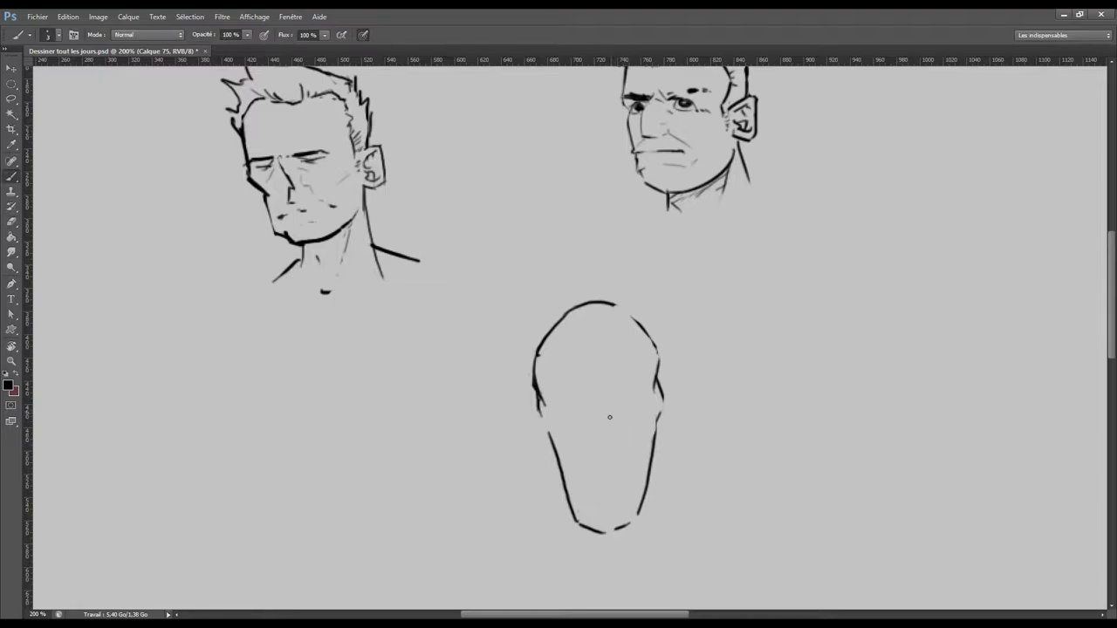
{"action": "left_click_drag", "start_coordinate": [611, 407], "coordinate": [615, 468]}
{"action": "key", "text": "ctrl+z"}
{"action": "left_click_drag", "start_coordinate": [608, 405], "coordinate": [616, 466]}
{"action": "left_click_drag", "start_coordinate": [612, 464], "coordinate": [600, 461]}
{"action": "key", "text": "ctrl+z"}
{"action": "left_click_drag", "start_coordinate": [605, 400], "coordinate": [579, 433]}
{"action": "left_click_drag", "start_coordinate": [607, 402], "coordinate": [622, 420]}
- Trim the nose apex and sketch brow lines above both eyes, darkening the left eye
{"action": "key", "text": "e"}
{"action": "left_click_drag", "start_coordinate": [608, 397], "coordinate": [598, 408]}
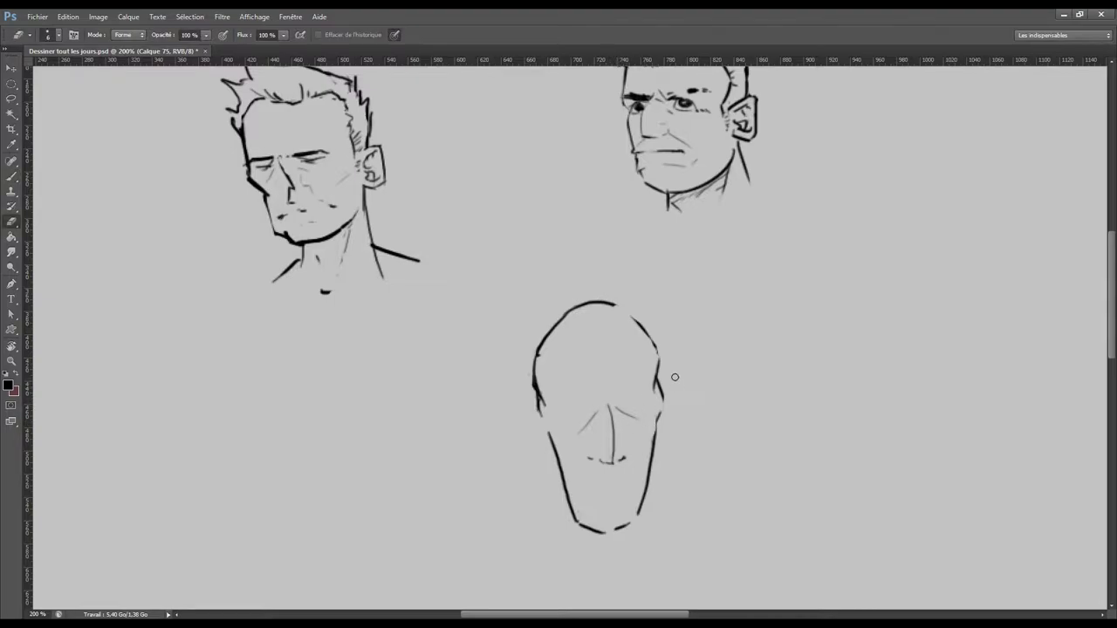
{"action": "key", "text": "b"}
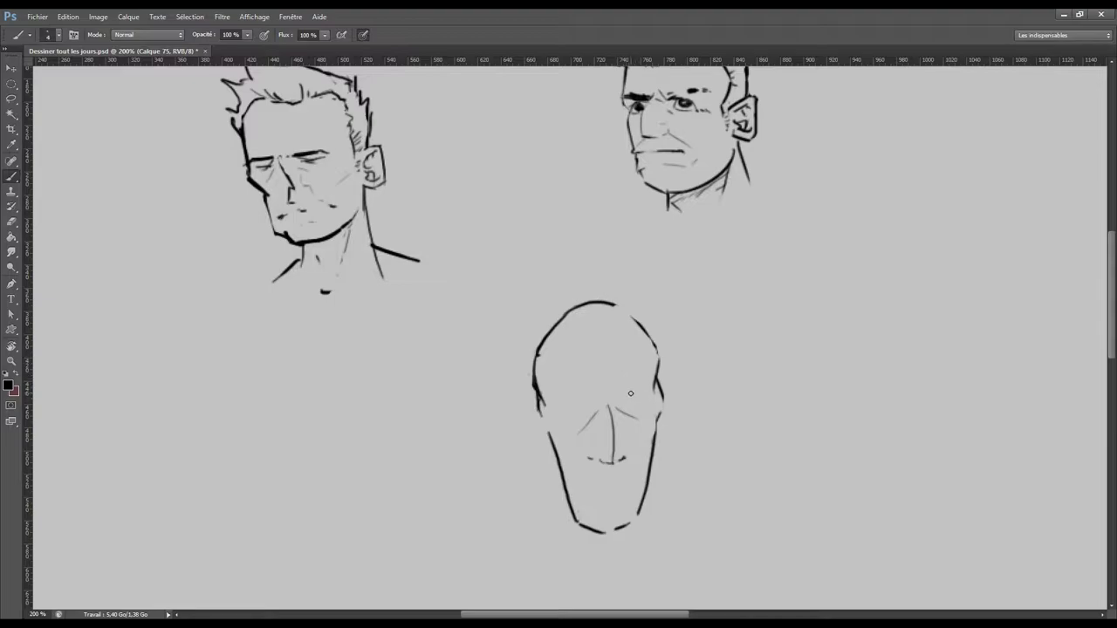
{"action": "left_click_drag", "start_coordinate": [621, 397], "coordinate": [645, 391]}
{"action": "left_click_drag", "start_coordinate": [580, 399], "coordinate": [569, 397]}
{"action": "left_click_drag", "start_coordinate": [564, 397], "coordinate": [580, 400]}
{"action": "left_click_drag", "start_coordinate": [567, 400], "coordinate": [577, 402]}
- Erase stray cheek marks under the right eye and draw the eyelids of both eyes
{"action": "key", "text": "e"}
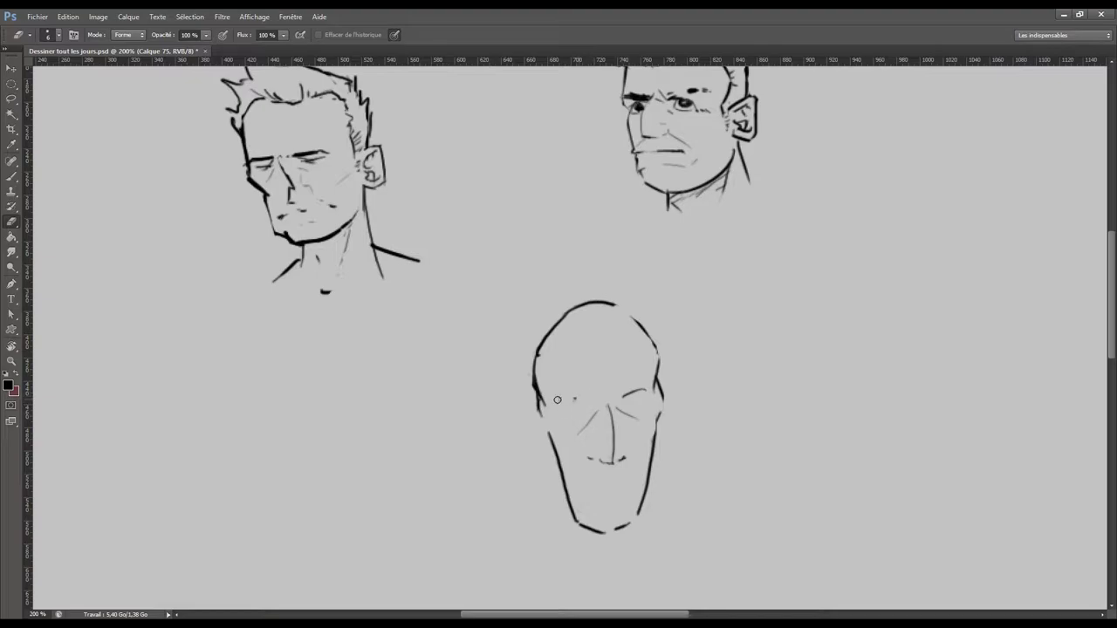
{"action": "mouse_move", "coordinate": [597, 409]}
{"action": "left_mouse_down"}
{"action": "mouse_move", "coordinate": [580, 432]}
{"action": "mouse_move", "coordinate": [627, 415]}
{"action": "mouse_move", "coordinate": [647, 390]}
{"action": "left_mouse_up"}
{"action": "key", "text": "b"}
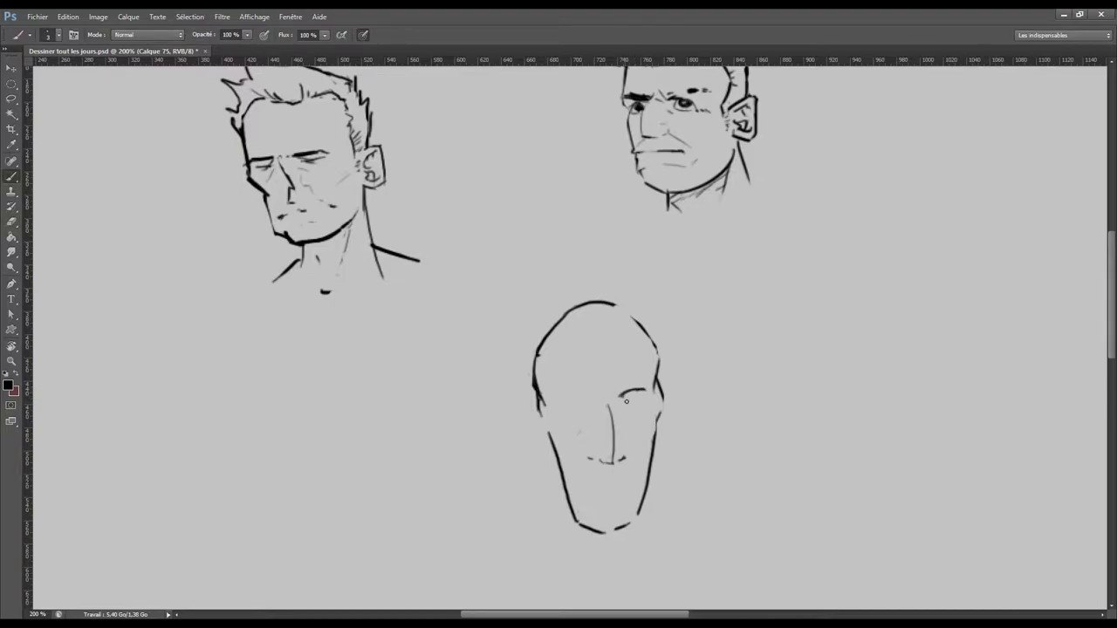
{"action": "left_click_drag", "start_coordinate": [621, 398], "coordinate": [634, 402]}
{"action": "mouse_move", "coordinate": [591, 402]}
{"action": "left_mouse_down"}
{"action": "mouse_move", "coordinate": [566, 400]}
{"action": "mouse_move", "coordinate": [579, 398]}
{"action": "left_mouse_up"}
{"action": "left_click_drag", "start_coordinate": [571, 406], "coordinate": [589, 413]}
{"action": "key", "text": "e"}
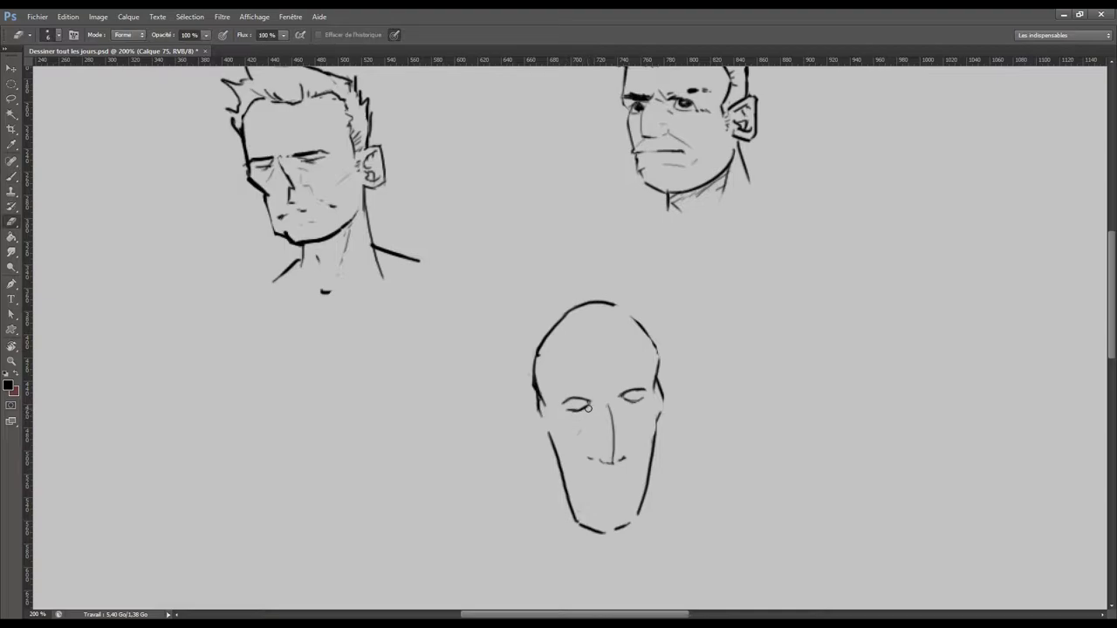
{"action": "key", "text": "b"}
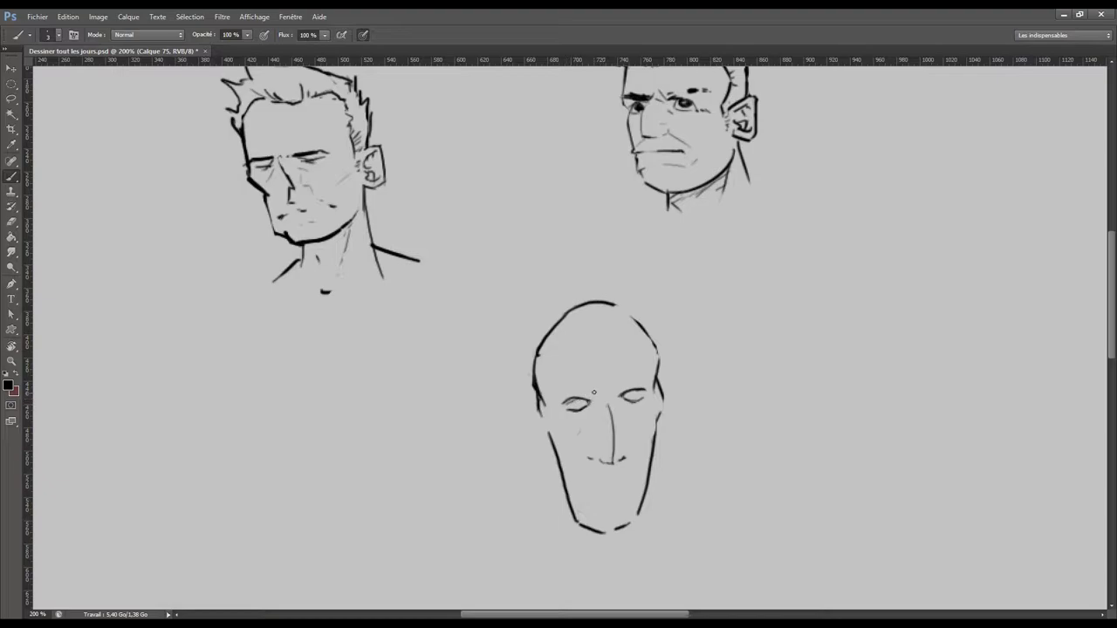
{"action": "key", "text": "e"}
{"action": "key", "text": "b"}
{"action": "left_click_drag", "start_coordinate": [567, 401], "coordinate": [582, 402]}
- Add a light smiling mouth with a faint line beneath, and erase the lower right jaw line
{"action": "key", "text": "bracketright"}
{"action": "key", "text": "bracketleft"}
{"action": "mouse_move", "coordinate": [582, 479]}
{"action": "left_mouse_down"}
{"action": "mouse_move", "coordinate": [632, 483]}
{"action": "mouse_move", "coordinate": [616, 479]}
{"action": "mouse_move", "coordinate": [637, 469]}
{"action": "left_mouse_up"}
{"action": "key", "text": "ctrl+z"}
{"action": "left_click_drag", "start_coordinate": [610, 499], "coordinate": [619, 494]}
{"action": "key", "text": "e"}
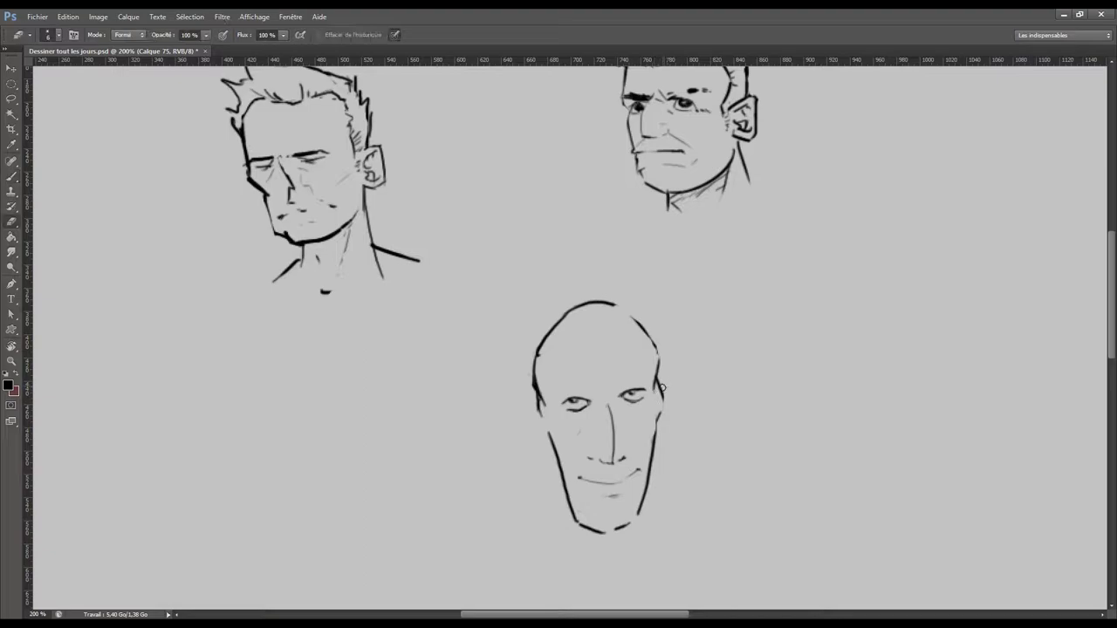
{"action": "left_click_drag", "start_coordinate": [662, 407], "coordinate": [657, 420]}
- Lasso both eyes of the bald head and move them down a few pixels
{"action": "key", "text": "l"}
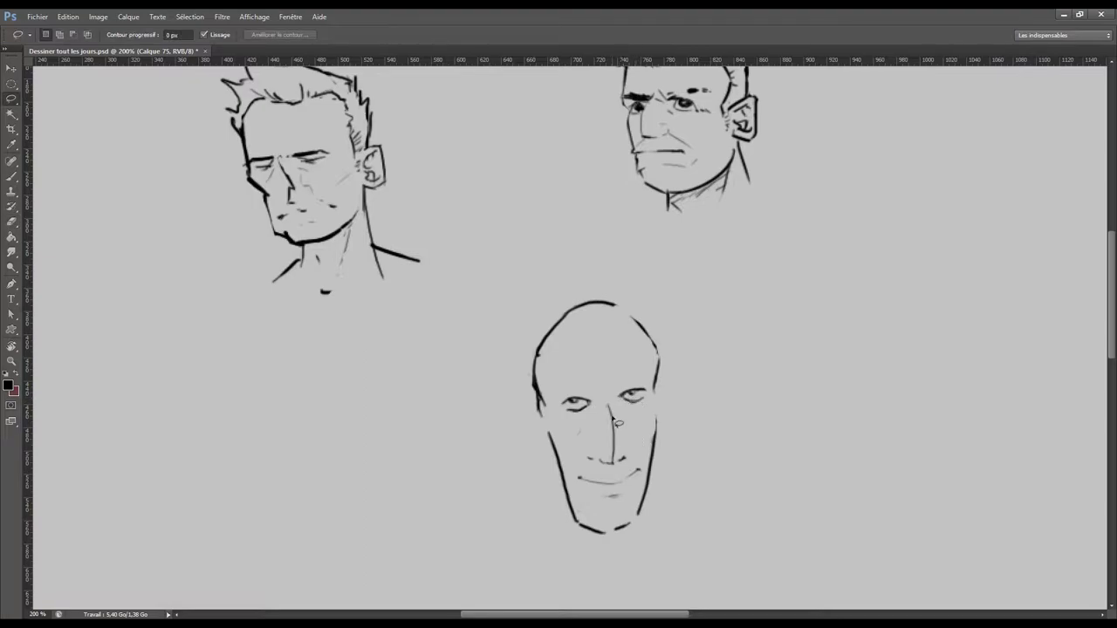
{"action": "left_click_drag", "start_coordinate": [626, 439], "coordinate": [636, 384]}
{"action": "left_click_drag", "start_coordinate": [636, 384], "coordinate": [630, 436]}
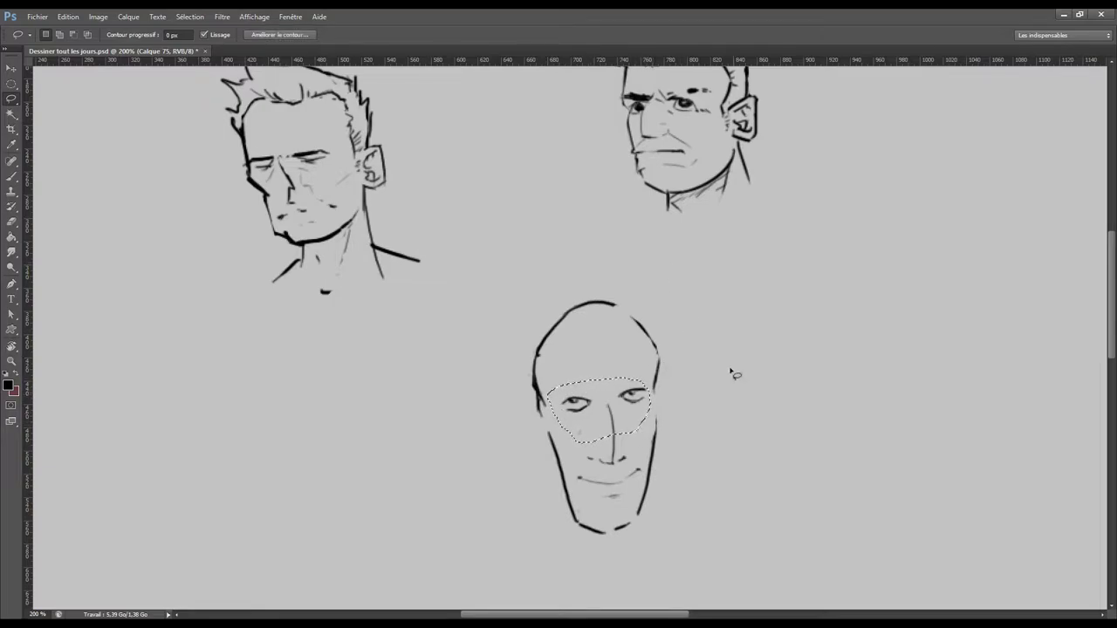
{"action": "key", "text": "v"}
{"action": "left_click_drag", "start_coordinate": [629, 410], "coordinate": [628, 417]}
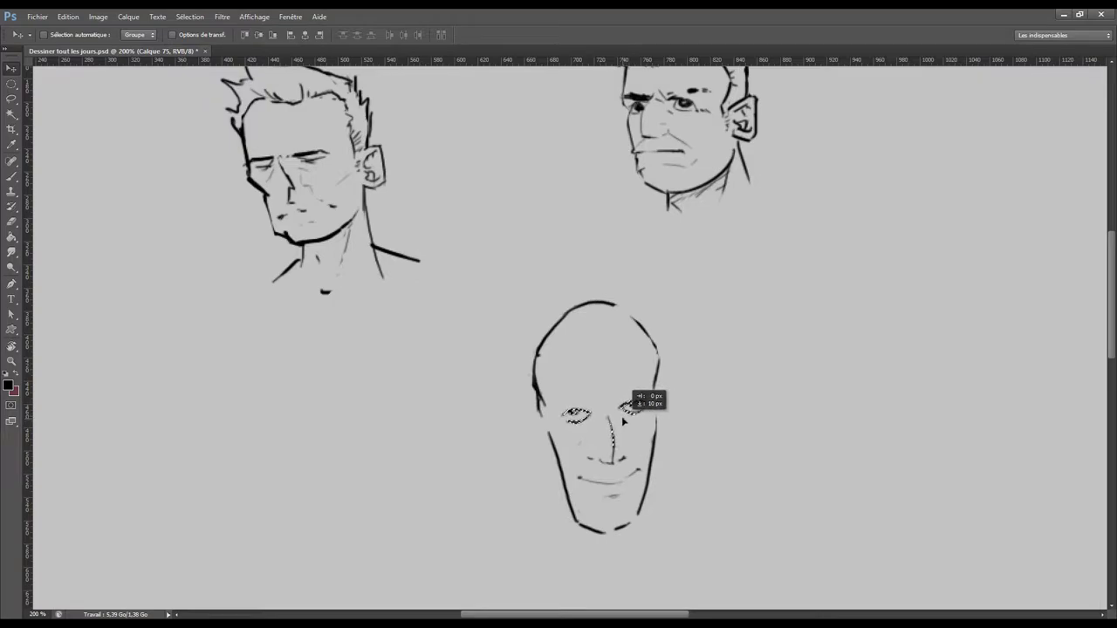
{"action": "key", "text": "ctrl+d"}
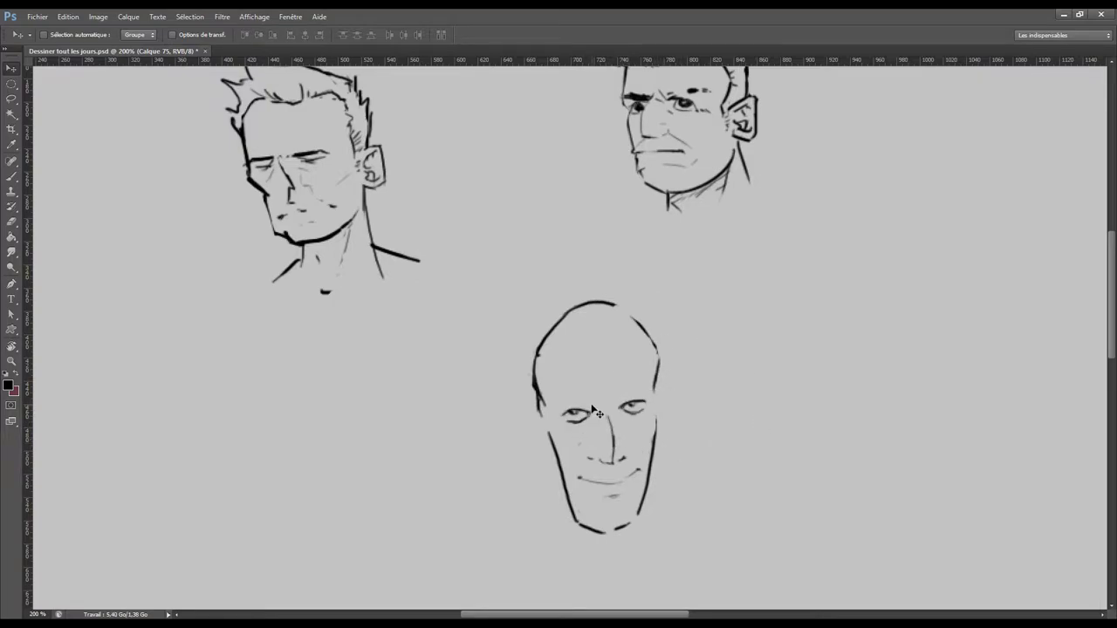
- Lasso the top of the bald head and move it down to shorten the forehead
{"action": "key", "text": "l"}
{"action": "mouse_move", "coordinate": [549, 419]}
{"action": "left_mouse_down"}
{"action": "mouse_move", "coordinate": [656, 403]}
{"action": "mouse_move", "coordinate": [543, 420]}
{"action": "left_mouse_up"}
{"action": "key", "text": "v"}
{"action": "left_click_drag", "start_coordinate": [632, 353], "coordinate": [634, 370]}
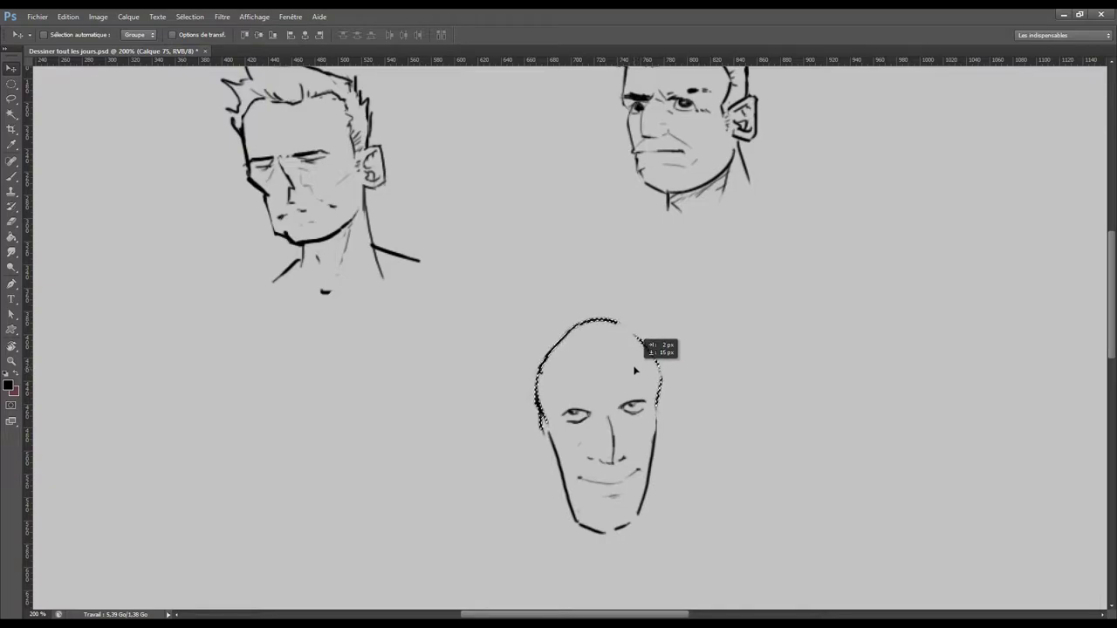
{"action": "key", "text": "ctrl+d"}
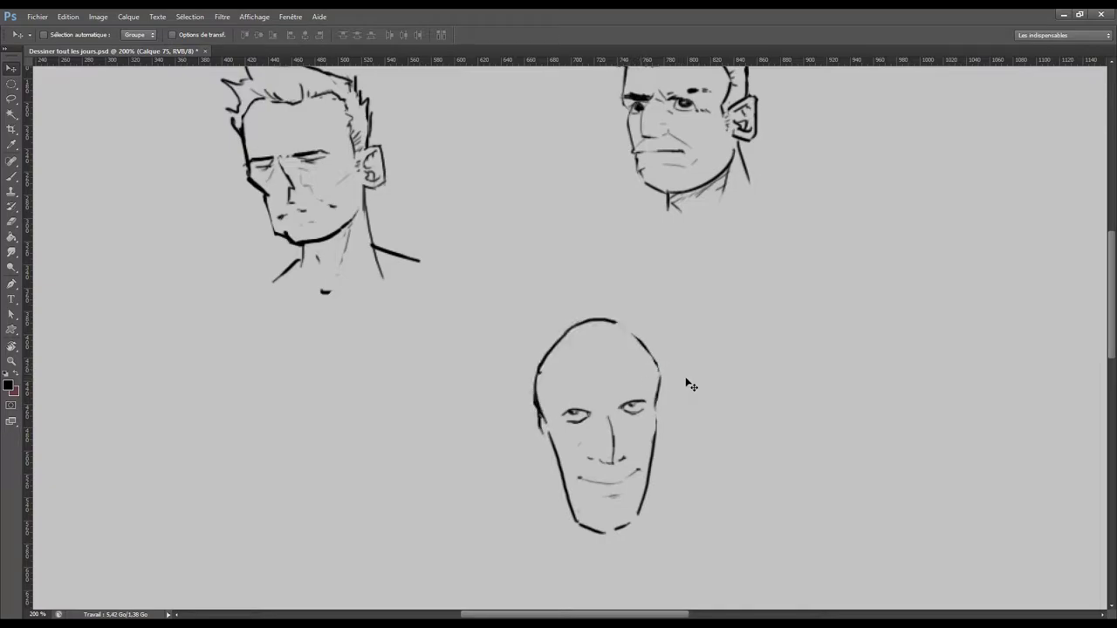
{"action": "left_click_drag", "start_coordinate": [739, 397], "coordinate": [737, 310]}
{"action": "key", "text": "ctrl+minus"}
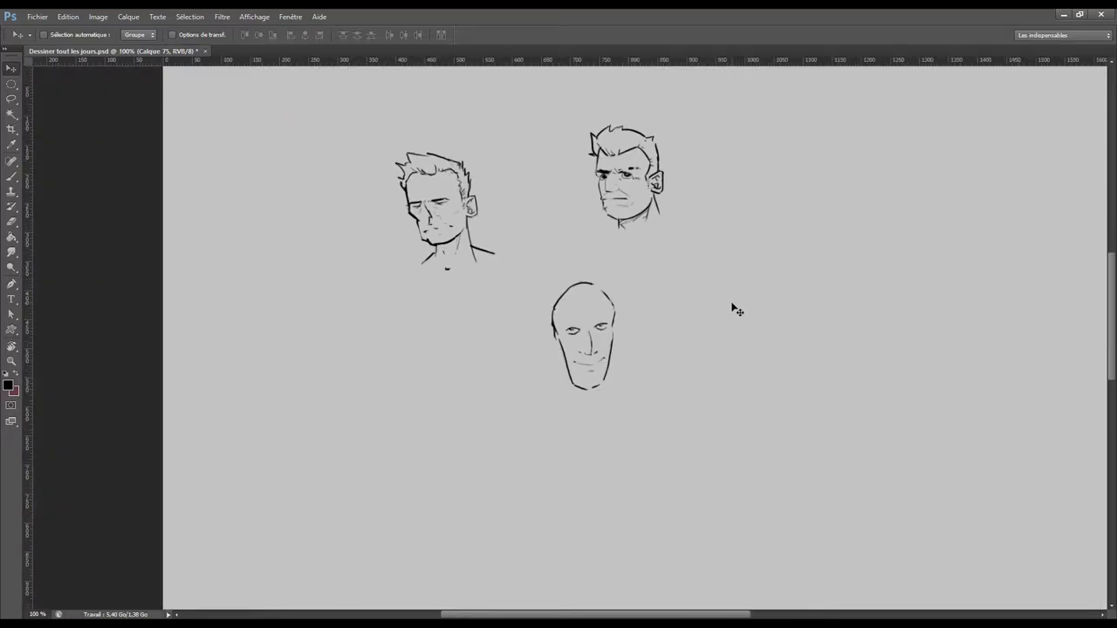
{"action": "key", "text": "ctrl+plus"}
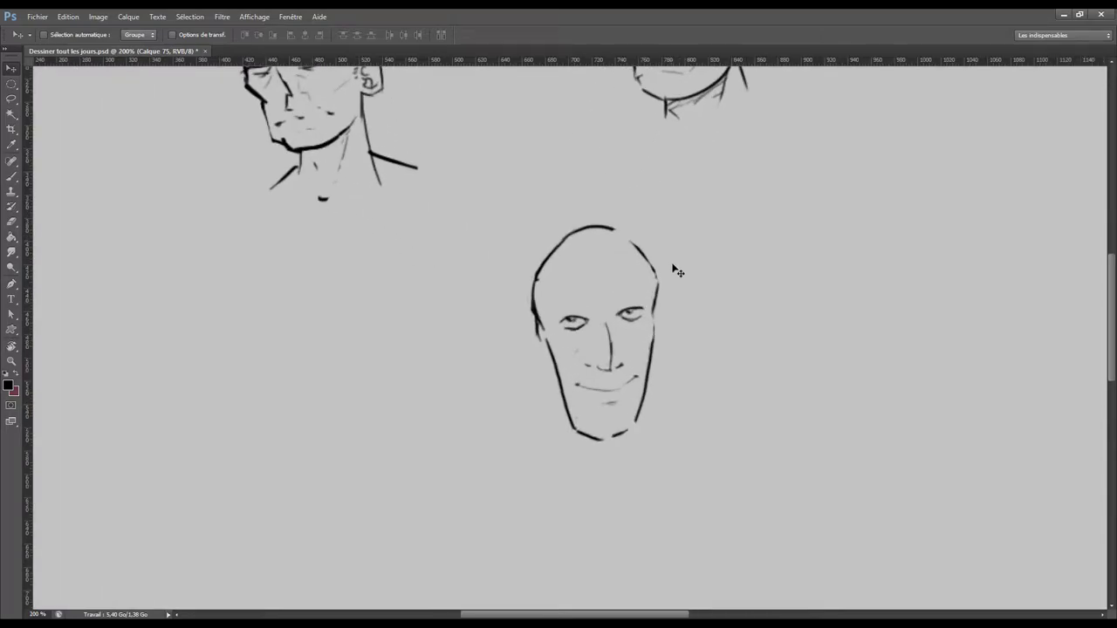
- Rework the bald head's left and right cheek contours
{"action": "key", "text": "e"}
{"action": "left_click_drag", "start_coordinate": [542, 336], "coordinate": [532, 316]}
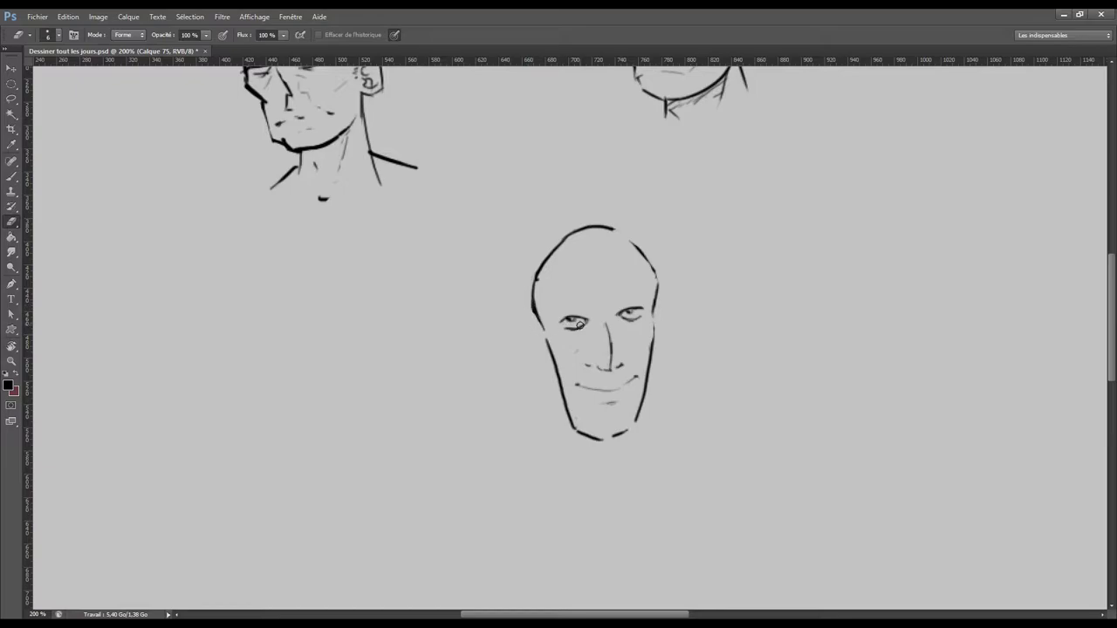
{"action": "key", "text": "b"}
{"action": "left_click_drag", "start_coordinate": [542, 328], "coordinate": [550, 351]}
{"action": "left_click_drag", "start_coordinate": [650, 318], "coordinate": [653, 358]}
{"action": "key", "text": "e"}
{"action": "left_click_drag", "start_coordinate": [657, 313], "coordinate": [654, 305]}
{"action": "key", "text": "b"}
{"action": "left_click_drag", "start_coordinate": [654, 302], "coordinate": [650, 318]}
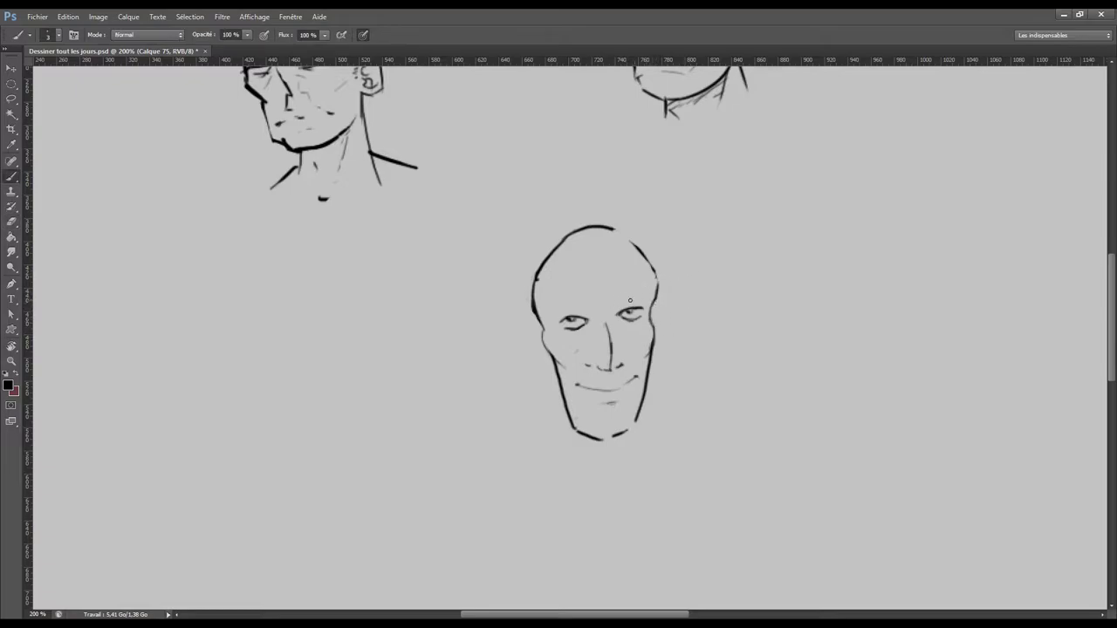
- Draw a light left eyebrow and a thick, dark right eyebrow
{"action": "left_click_drag", "start_coordinate": [580, 297], "coordinate": [590, 310]}
{"action": "mouse_move", "coordinate": [556, 310]}
{"action": "left_mouse_down"}
{"action": "mouse_move", "coordinate": [591, 311]}
{"action": "mouse_move", "coordinate": [582, 301]}
{"action": "mouse_move", "coordinate": [546, 311]}
{"action": "mouse_move", "coordinate": [582, 306]}
{"action": "left_mouse_up"}
{"action": "left_click_drag", "start_coordinate": [609, 310], "coordinate": [647, 301]}
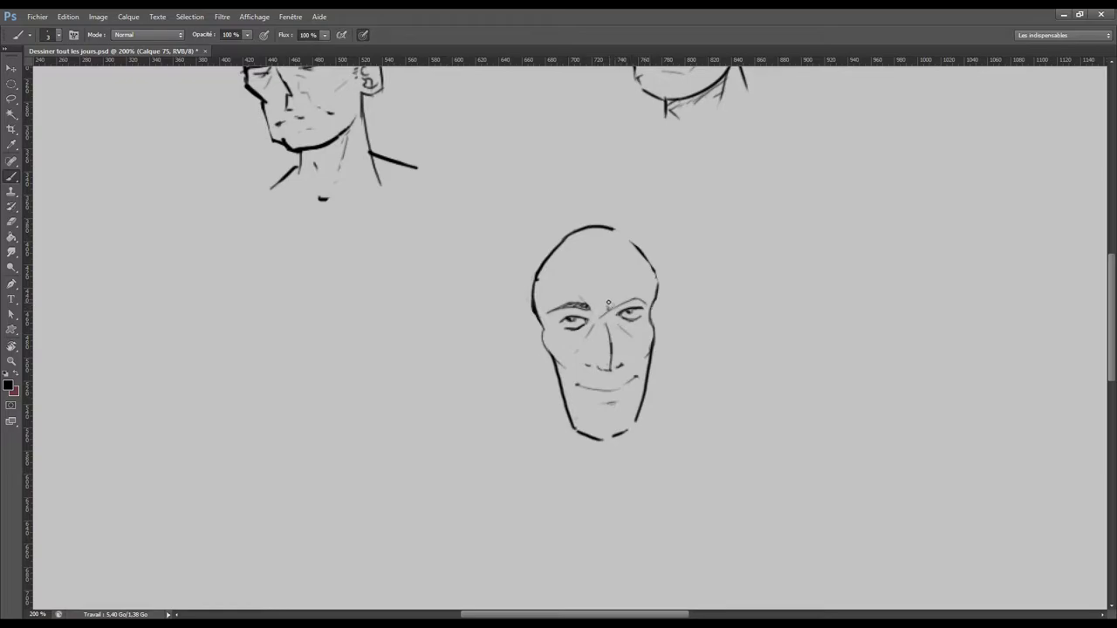
{"action": "mouse_move", "coordinate": [610, 303]}
{"action": "left_mouse_down"}
{"action": "mouse_move", "coordinate": [648, 299]}
{"action": "mouse_move", "coordinate": [625, 301]}
{"action": "left_mouse_up"}
- Erase the upper right cheek outline and redraw the right skull line down to the cheek
{"action": "key", "text": "e"}
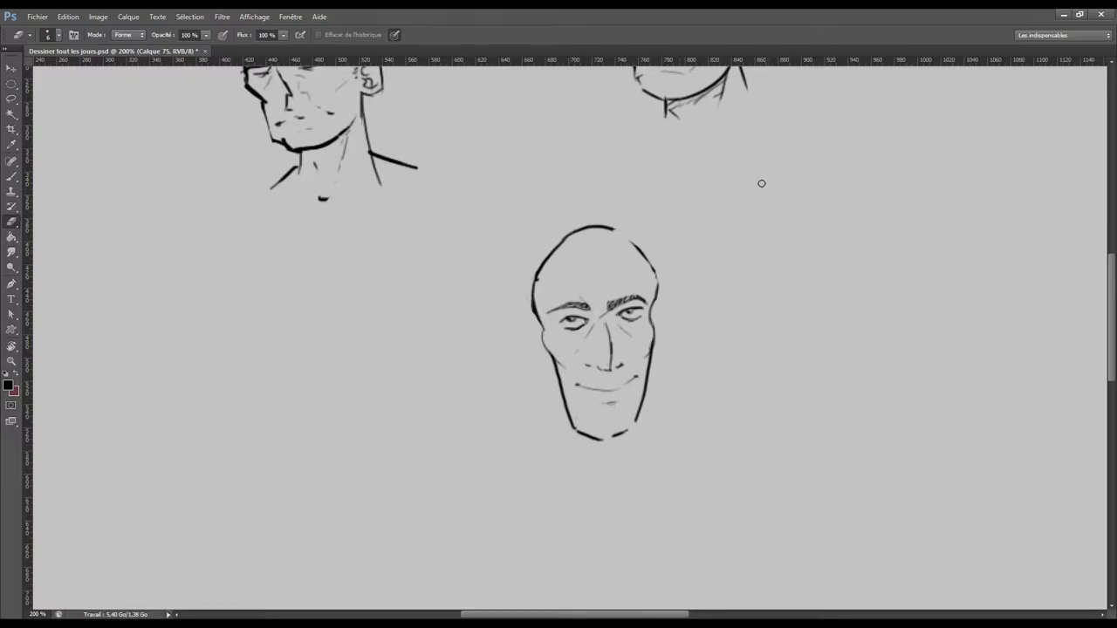
{"action": "key", "text": "b"}
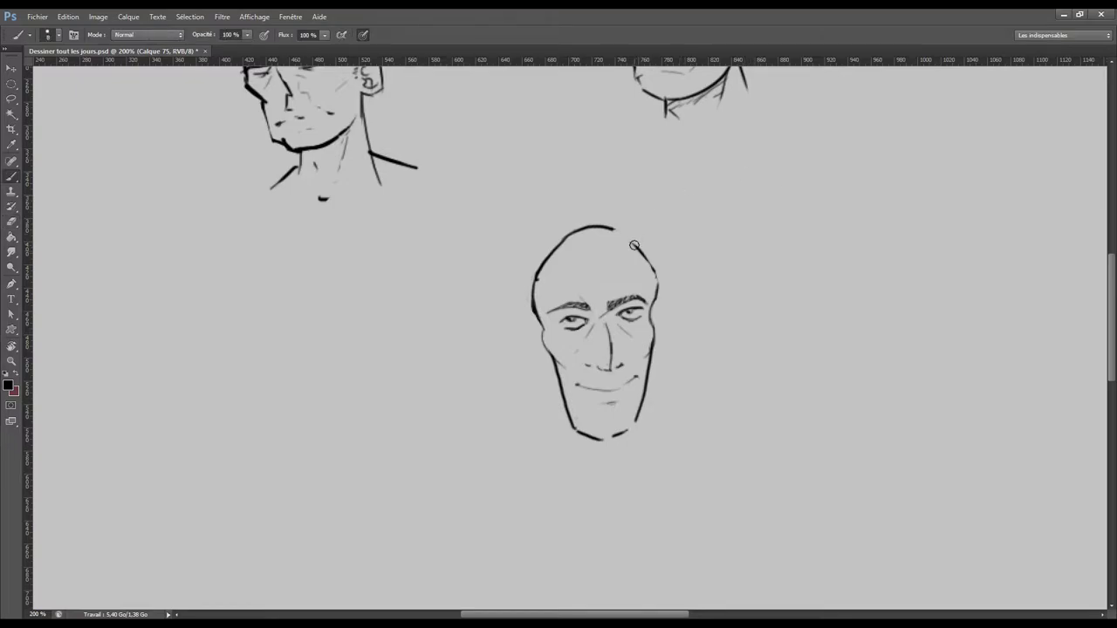
{"action": "left_click_drag", "start_coordinate": [621, 232], "coordinate": [661, 285]}
{"action": "key", "text": "ctrl+z"}
{"action": "key", "text": "e"}
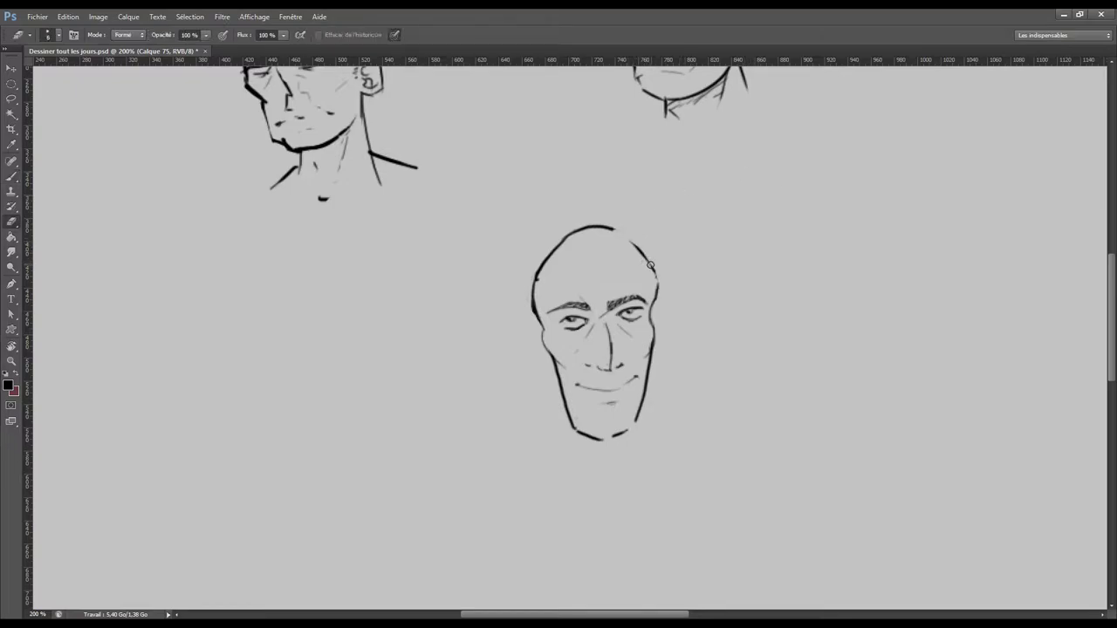
{"action": "left_click_drag", "start_coordinate": [652, 271], "coordinate": [692, 244]}
{"action": "key", "text": "b"}
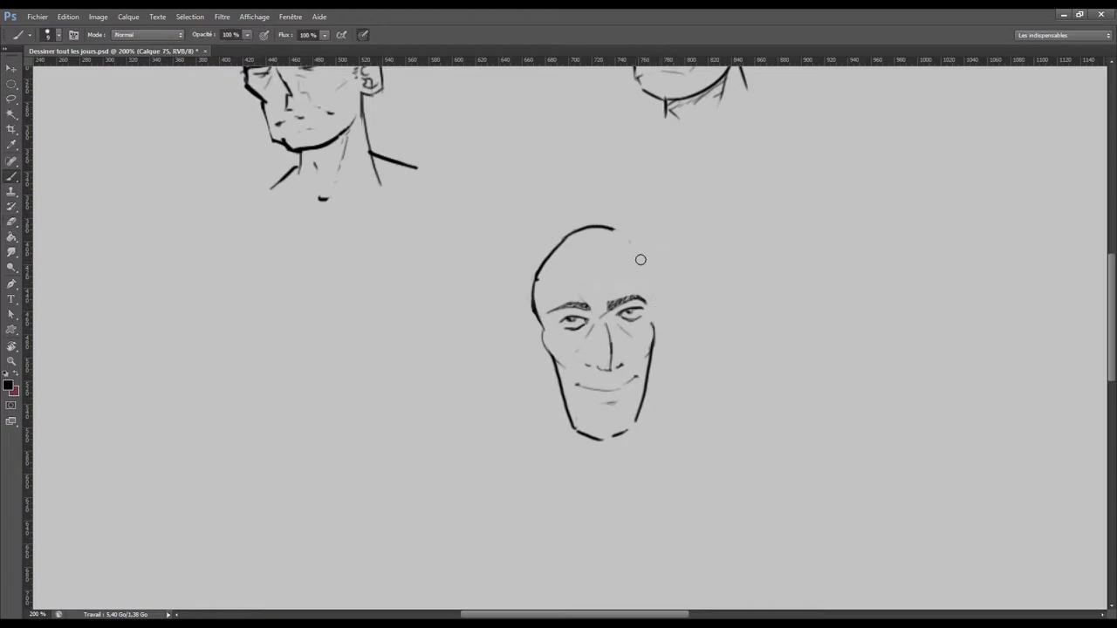
{"action": "left_click_drag", "start_coordinate": [617, 239], "coordinate": [651, 283]}
{"action": "key", "text": "ctrl+z"}
{"action": "left_click_drag", "start_coordinate": [617, 239], "coordinate": [651, 339]}
- Retrace the upper-left head outline and erase its doubled strokes at the top
{"action": "left_click_drag", "start_coordinate": [600, 234], "coordinate": [532, 287]}
{"action": "left_click_drag", "start_coordinate": [571, 235], "coordinate": [535, 309]}
{"action": "key", "text": "e"}
{"action": "left_click_drag", "start_coordinate": [535, 266], "coordinate": [532, 305]}
{"action": "mouse_move", "coordinate": [567, 232]}
{"action": "left_mouse_down"}
{"action": "mouse_move", "coordinate": [620, 230]}
{"action": "mouse_move", "coordinate": [568, 242]}
{"action": "mouse_move", "coordinate": [578, 252]}
{"action": "mouse_move", "coordinate": [618, 236]}
{"action": "mouse_move", "coordinate": [602, 237]}
{"action": "mouse_move", "coordinate": [628, 247]}
{"action": "left_mouse_up"}
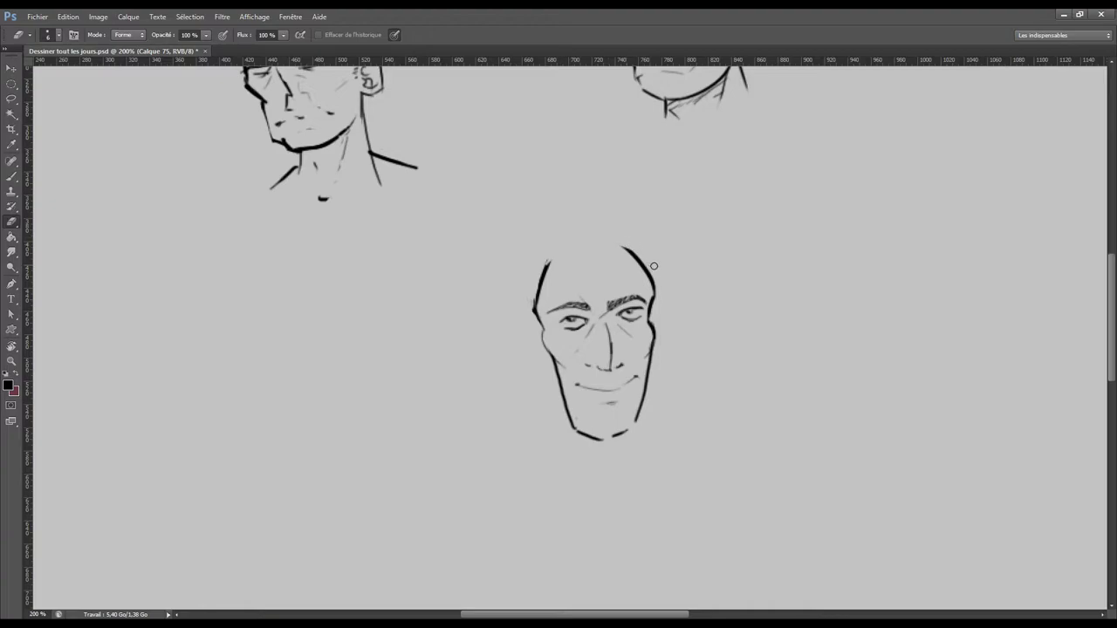
- Close the top of the bald head with a smooth brush arc across the crown
{"action": "key", "text": "b"}
{"action": "left_click_drag", "start_coordinate": [546, 262], "coordinate": [586, 235]}
{"action": "key", "text": "ctrl+z"}
{"action": "mouse_move", "coordinate": [543, 272]}
{"action": "left_mouse_down"}
{"action": "mouse_move", "coordinate": [593, 237]}
{"action": "mouse_move", "coordinate": [656, 288]}
{"action": "left_mouse_up"}
{"action": "key", "text": "ctrl+z"}
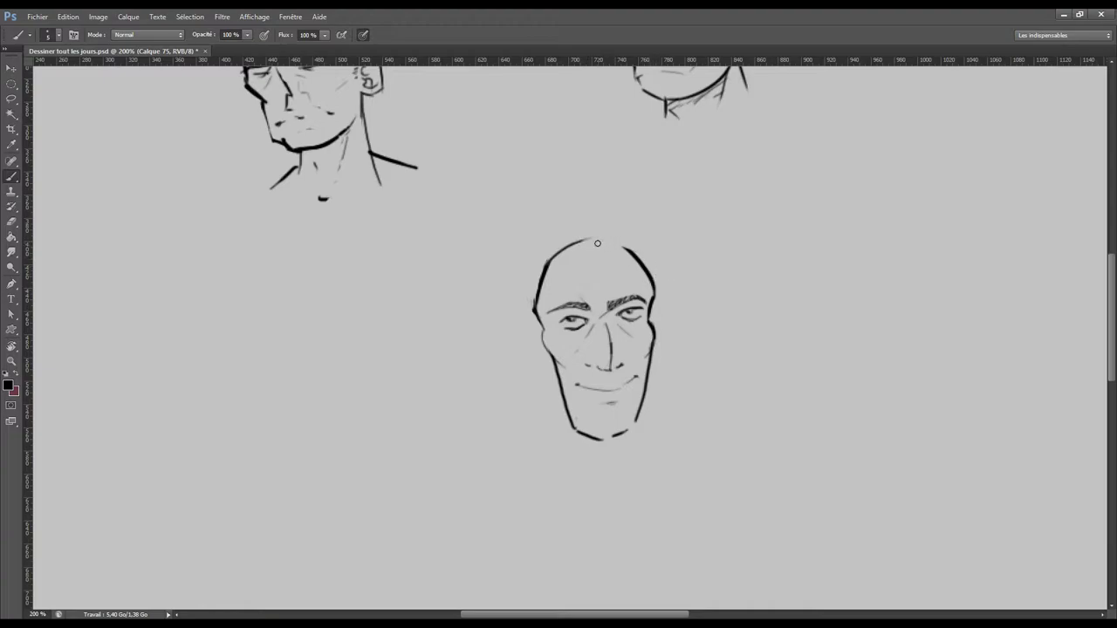
{"action": "left_click_drag", "start_coordinate": [583, 238], "coordinate": [635, 258]}
- Darken the left cheek and redraw a curved chin joined to the right jawline
{"action": "left_click_drag", "start_coordinate": [541, 341], "coordinate": [563, 364]}
{"action": "key", "text": "e"}
{"action": "mouse_move", "coordinate": [623, 431]}
{"action": "left_mouse_down"}
{"action": "mouse_move", "coordinate": [649, 399]}
{"action": "mouse_move", "coordinate": [560, 418]}
{"action": "mouse_move", "coordinate": [603, 441]}
{"action": "mouse_move", "coordinate": [588, 439]}
{"action": "mouse_move", "coordinate": [624, 435]}
{"action": "left_mouse_up"}
{"action": "key", "text": "b"}
{"action": "left_click_drag", "start_coordinate": [567, 408], "coordinate": [632, 433]}
{"action": "left_click_drag", "start_coordinate": [645, 384], "coordinate": [635, 420]}
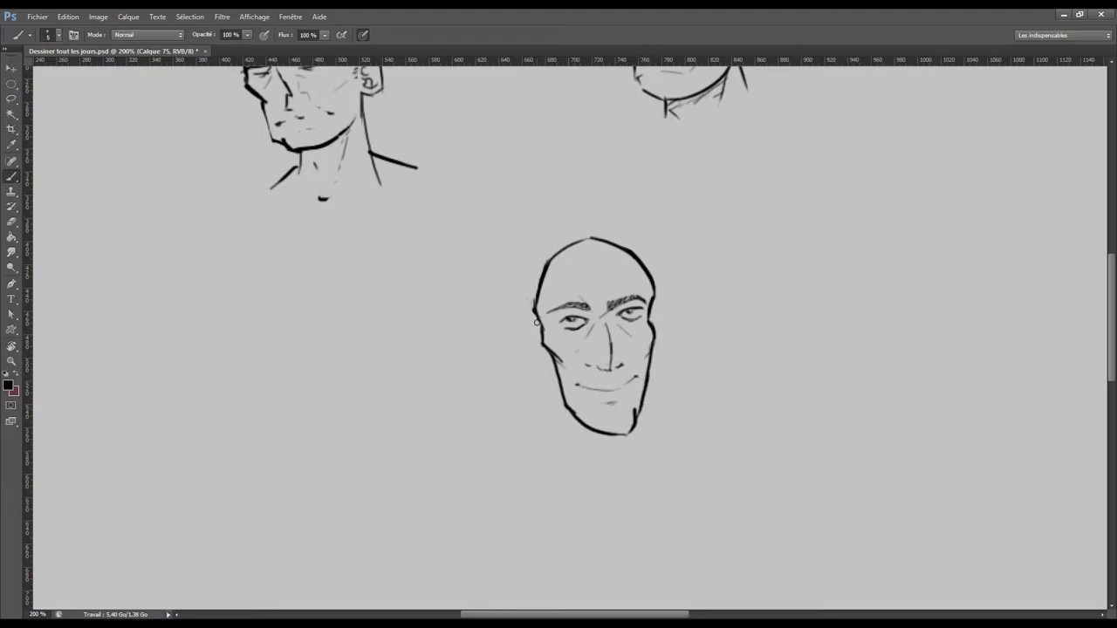
- Sketch pointed ears with inner lines on both sides of the bald head
{"action": "left_click_drag", "start_coordinate": [535, 314], "coordinate": [512, 304]}
{"action": "key", "text": "ctrl+z"}
{"action": "mouse_move", "coordinate": [534, 310]}
{"action": "left_mouse_down"}
{"action": "mouse_move", "coordinate": [515, 312]}
{"action": "mouse_move", "coordinate": [530, 350]}
{"action": "left_mouse_up"}
{"action": "key", "text": "ctrl+z"}
{"action": "left_click_drag", "start_coordinate": [514, 311], "coordinate": [539, 355]}
{"action": "left_click_drag", "start_coordinate": [539, 355], "coordinate": [549, 348]}
{"action": "left_click_drag", "start_coordinate": [520, 312], "coordinate": [539, 338]}
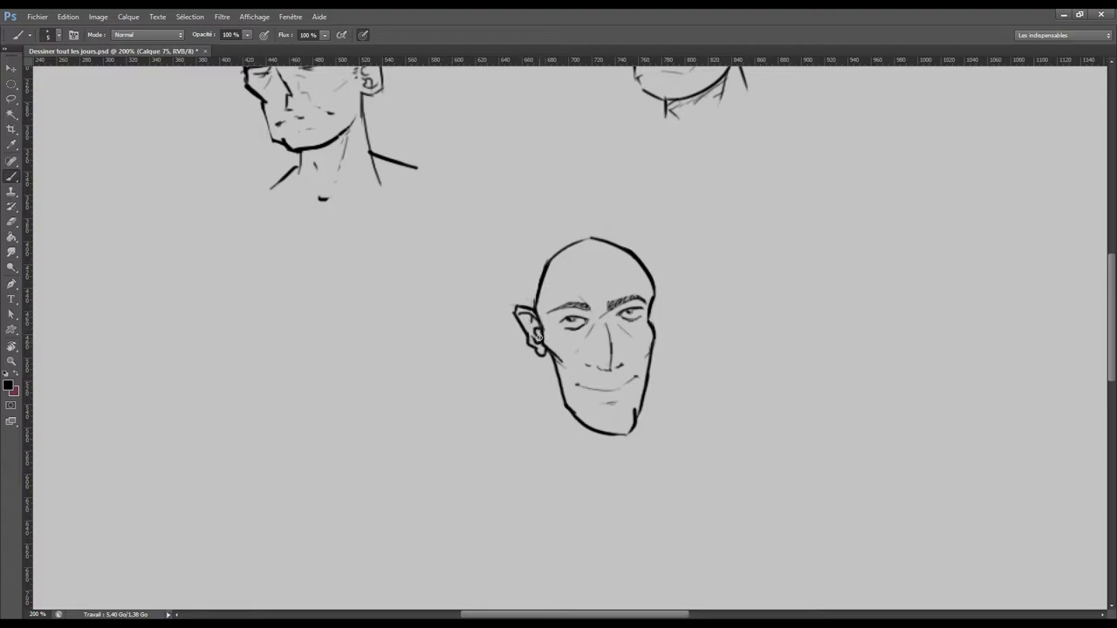
{"action": "left_click_drag", "start_coordinate": [653, 305], "coordinate": [663, 301]}
{"action": "left_click_drag", "start_coordinate": [662, 303], "coordinate": [661, 352]}
{"action": "key", "text": "ctrl+minus"}
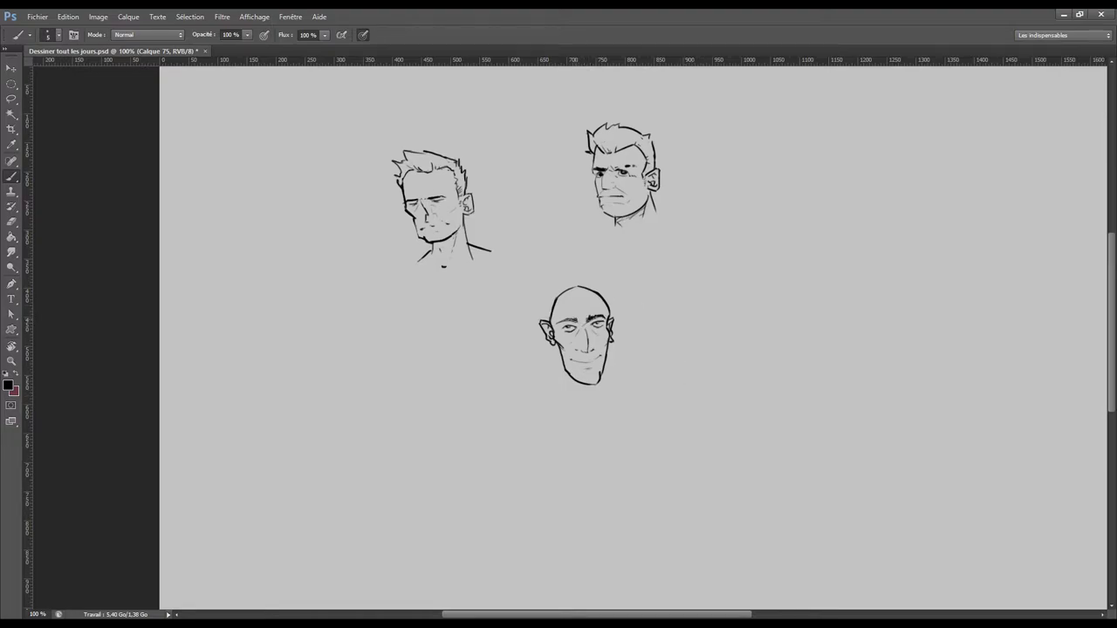
- Darken the bald head's left eyebrow and jaw, draw neck lines downward, and erase a stray mark
{"action": "left_click_drag", "start_coordinate": [575, 320], "coordinate": [559, 322]}
{"action": "left_click_drag", "start_coordinate": [556, 350], "coordinate": [554, 375]}
{"action": "left_click_drag", "start_coordinate": [560, 358], "coordinate": [574, 393]}
{"action": "left_click_drag", "start_coordinate": [554, 372], "coordinate": [544, 382]}
{"action": "key", "text": "e"}
{"action": "left_click_drag", "start_coordinate": [558, 371], "coordinate": [558, 376]}
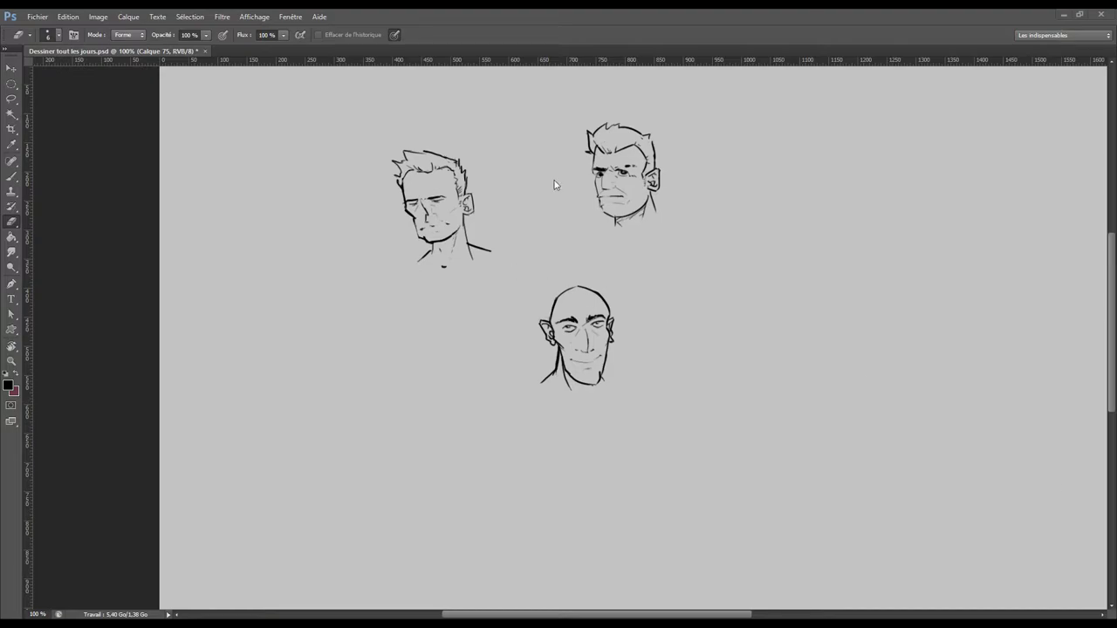
{"action": "left_click", "coordinate": [677, 15]}
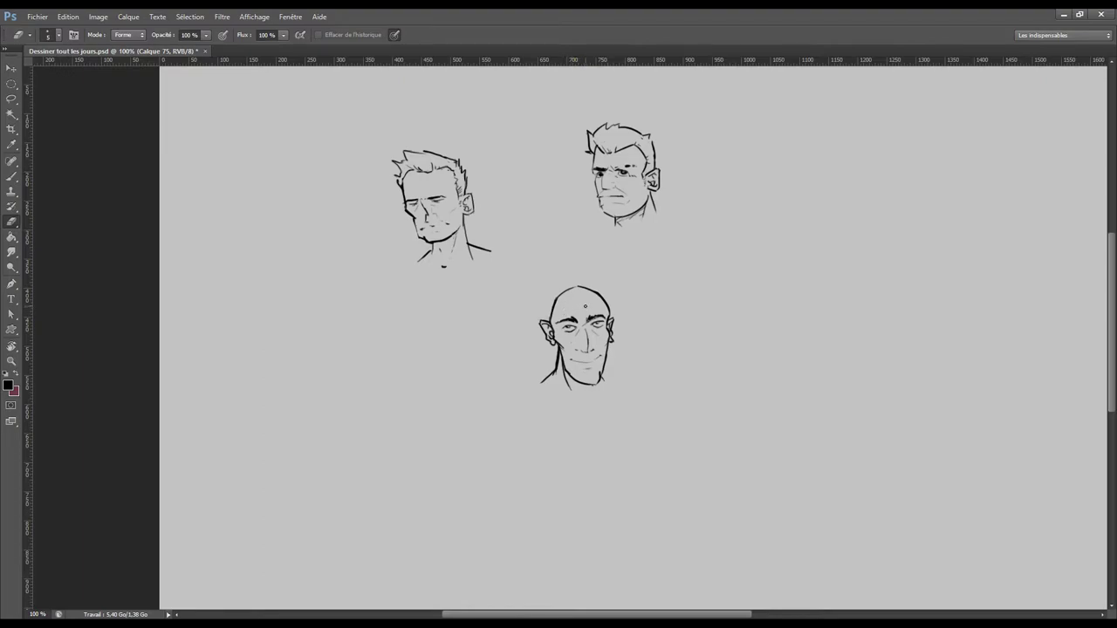
- Sketch swept hair across the bald head's brow, left side and top hairline
{"action": "key", "text": "b"}
{"action": "mouse_move", "coordinate": [567, 309]}
{"action": "left_mouse_down"}
{"action": "mouse_move", "coordinate": [601, 319]}
{"action": "mouse_move", "coordinate": [606, 310]}
{"action": "left_mouse_up"}
{"action": "key", "text": "e"}
{"action": "key", "text": "b"}
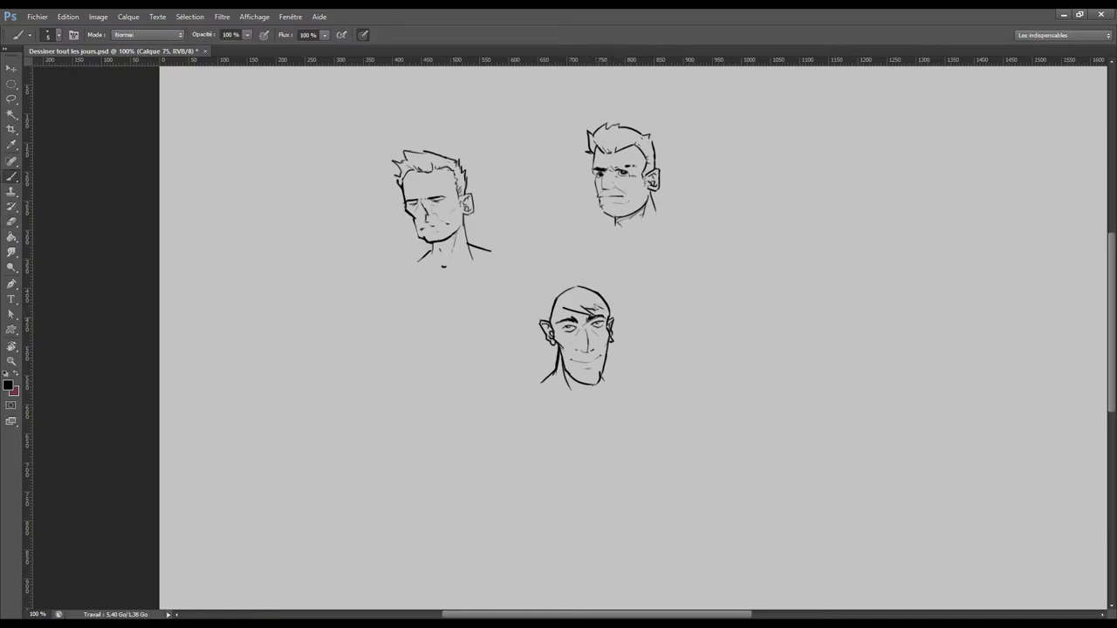
{"action": "left_click_drag", "start_coordinate": [600, 307], "coordinate": [614, 311]}
{"action": "left_click_drag", "start_coordinate": [545, 301], "coordinate": [542, 322]}
{"action": "mouse_move", "coordinate": [551, 291]}
{"action": "left_mouse_down"}
{"action": "mouse_move", "coordinate": [581, 281]}
{"action": "mouse_move", "coordinate": [611, 295]}
{"action": "left_mouse_up"}
- Trim part of the hair stroke and add a fringe strand to the bottom head
{"action": "key", "text": "e"}
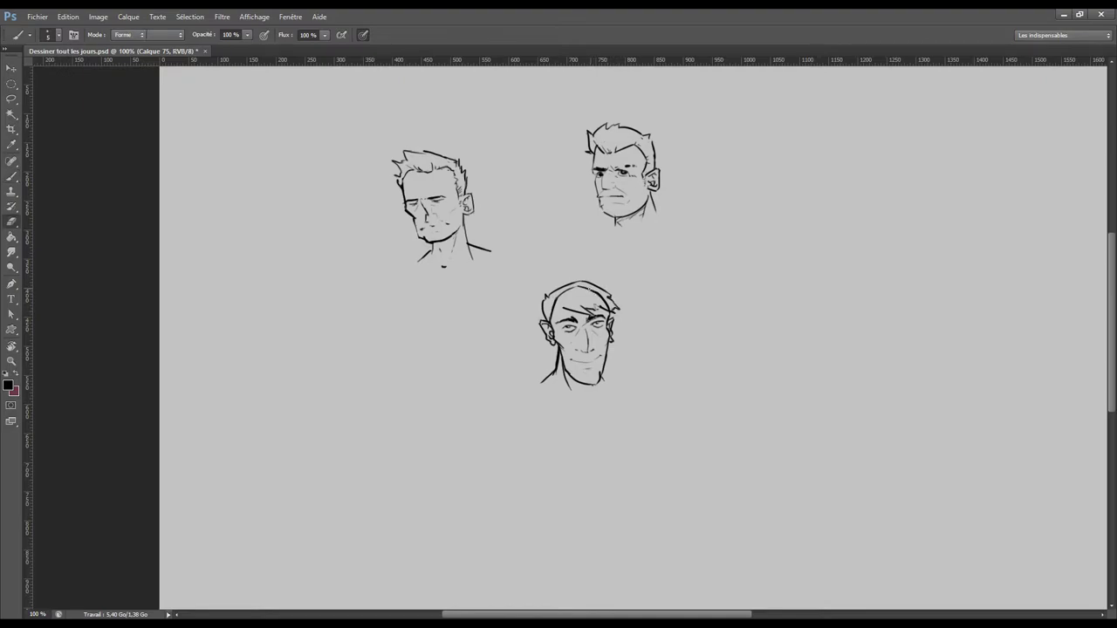
{"action": "left_click_drag", "start_coordinate": [589, 290], "coordinate": [602, 298]}
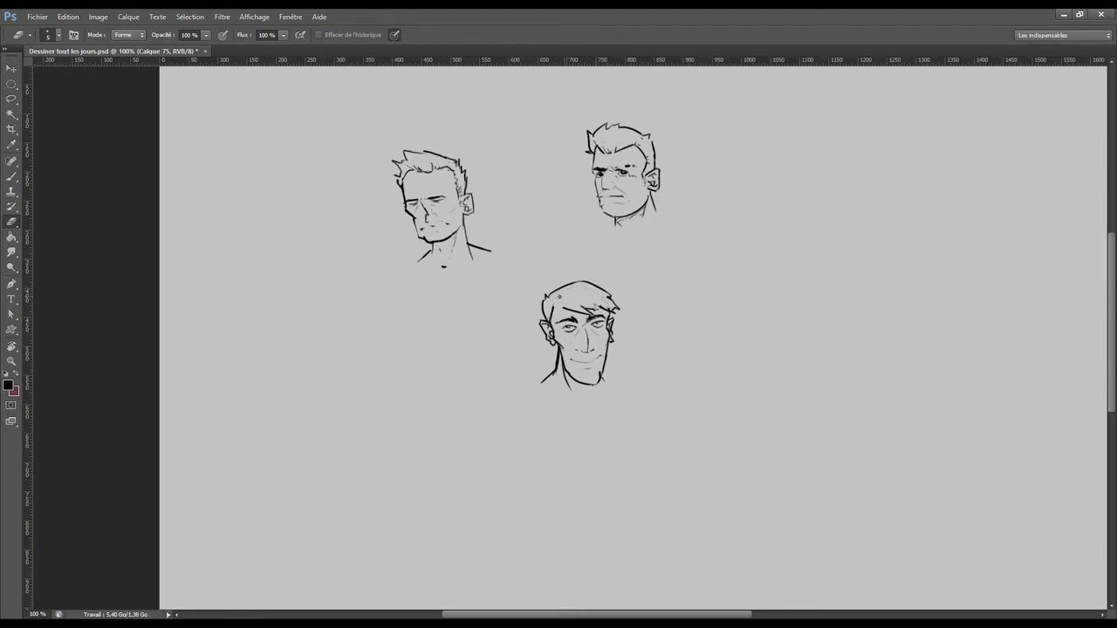
{"action": "key", "text": "b"}
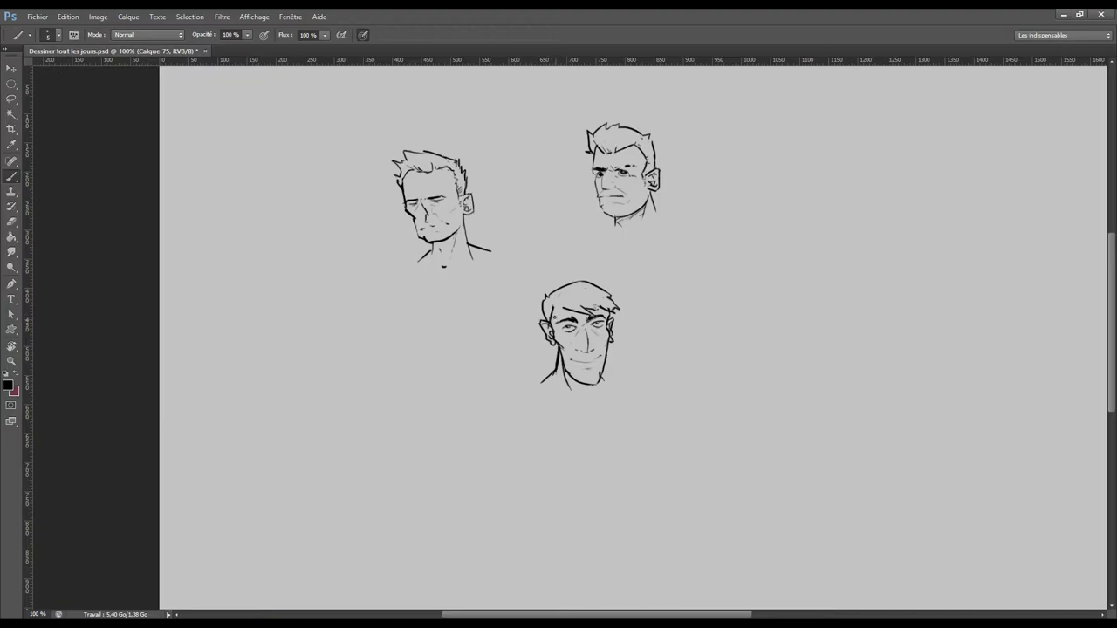
{"action": "left_click_drag", "start_coordinate": [555, 304], "coordinate": [559, 320]}
- Save the sketch page with Ctrl+S
{"action": "key", "text": "e"}
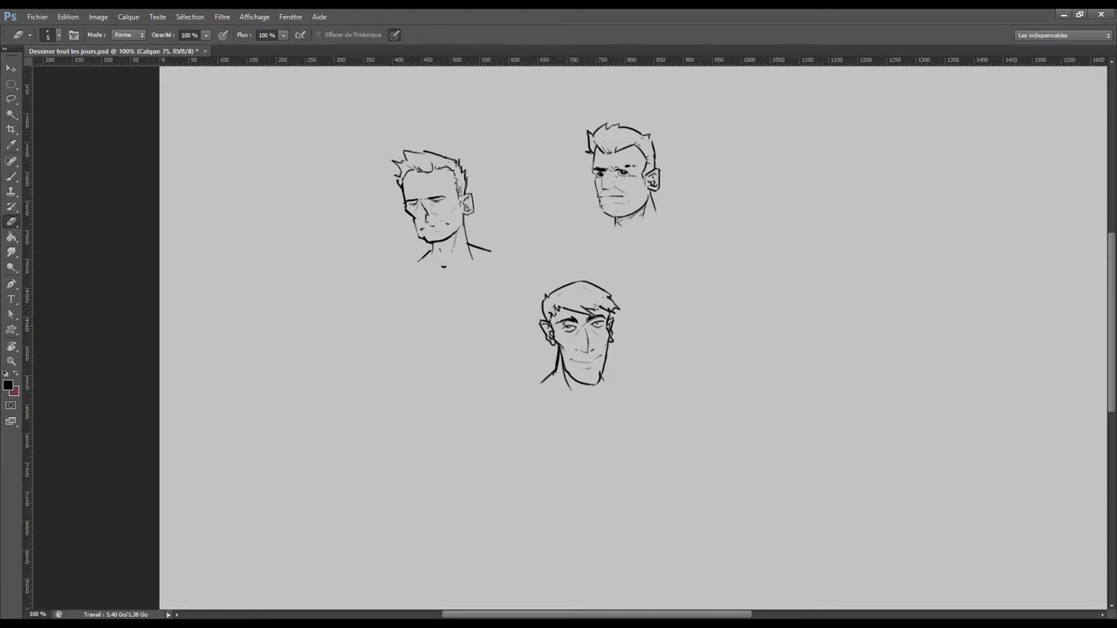
{"action": "key", "text": "ctrl+s"}
{"action": "key", "text": "b"}
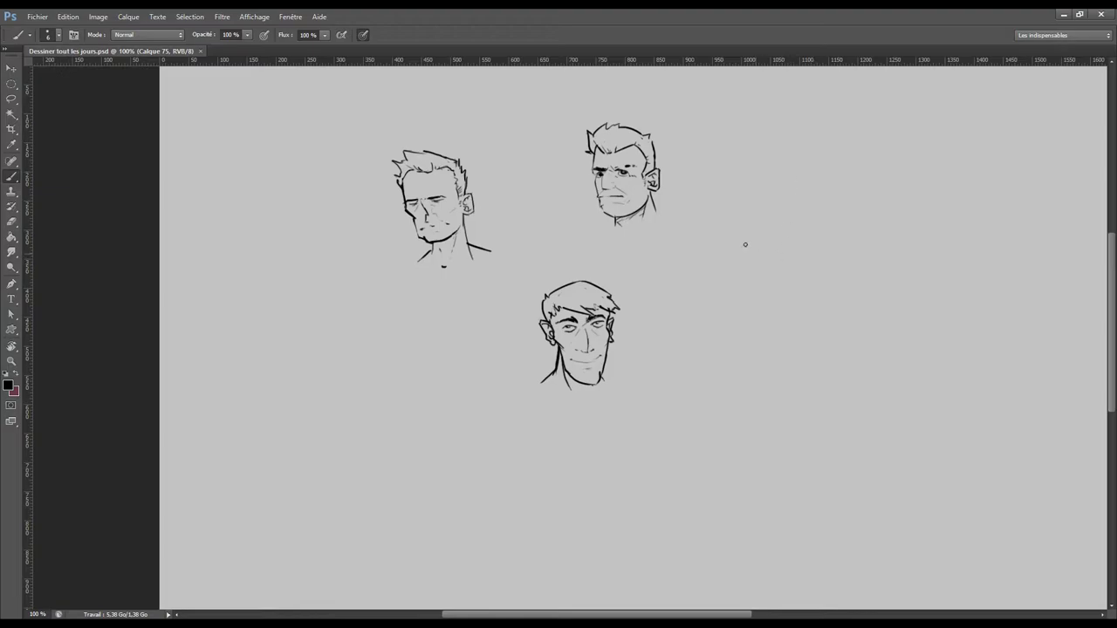
- Draw an angular fourth head outline right of the others, then zoom in and center it
{"action": "mouse_move", "coordinate": [716, 257]}
{"action": "left_mouse_down"}
{"action": "mouse_move", "coordinate": [715, 244]}
{"action": "mouse_move", "coordinate": [716, 272]}
{"action": "left_mouse_up"}
{"action": "mouse_move", "coordinate": [771, 247]}
{"action": "left_mouse_down"}
{"action": "mouse_move", "coordinate": [771, 269]}
{"action": "mouse_move", "coordinate": [712, 288]}
{"action": "mouse_move", "coordinate": [755, 305]}
{"action": "mouse_move", "coordinate": [776, 271]}
{"action": "left_mouse_up"}
{"action": "mouse_move", "coordinate": [717, 239]}
{"action": "left_mouse_down"}
{"action": "mouse_move", "coordinate": [726, 223]}
{"action": "mouse_move", "coordinate": [766, 211]}
{"action": "mouse_move", "coordinate": [772, 258]}
{"action": "left_mouse_up"}
{"action": "mouse_move", "coordinate": [731, 214]}
{"action": "left_mouse_down"}
{"action": "mouse_move", "coordinate": [775, 233]}
{"action": "mouse_move", "coordinate": [777, 274]}
{"action": "left_mouse_up"}
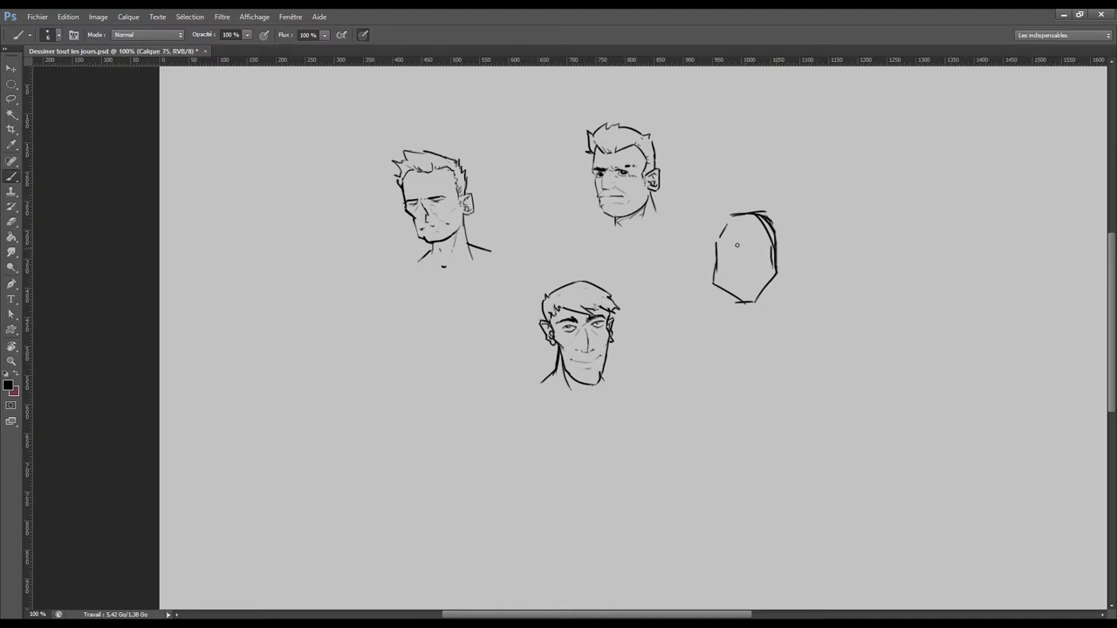
{"action": "mouse_move", "coordinate": [715, 239]}
{"action": "left_mouse_down"}
{"action": "mouse_move", "coordinate": [717, 263]}
{"action": "mouse_move", "coordinate": [711, 232]}
{"action": "mouse_move", "coordinate": [735, 213]}
{"action": "left_mouse_up"}
{"action": "key", "text": "ctrl+plus"}
{"action": "mouse_move", "coordinate": [951, 215]}
{"action": "left_mouse_down"}
{"action": "mouse_move", "coordinate": [836, 284]}
{"action": "mouse_move", "coordinate": [812, 320]}
{"action": "left_mouse_up"}
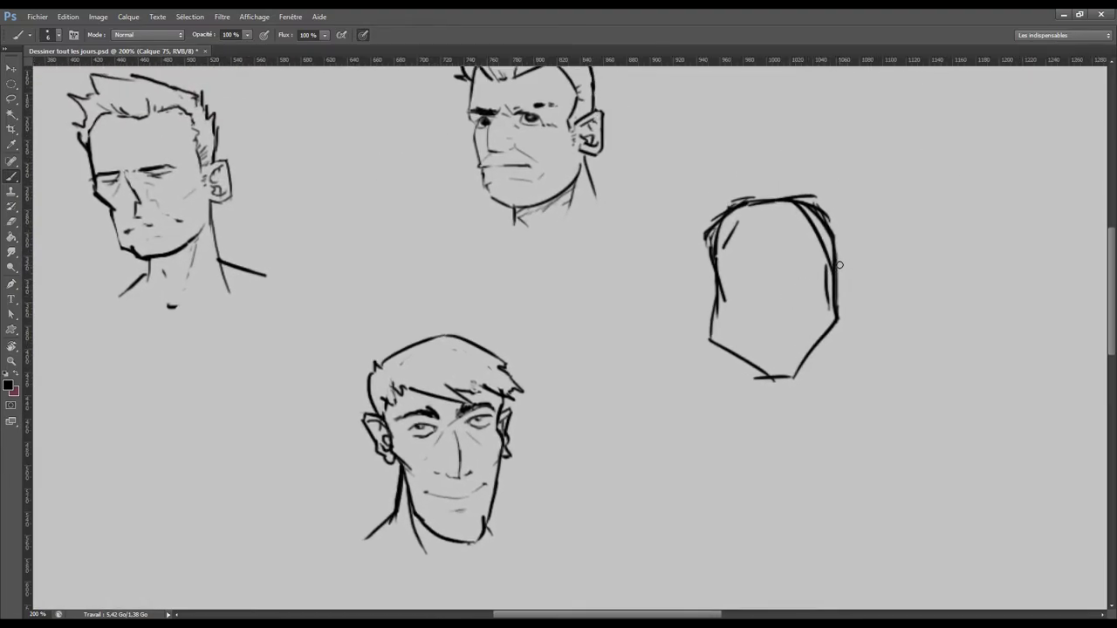
- Erase stray lines inside and along the edges of the fourth head with a larger eraser
{"action": "key", "text": "e"}
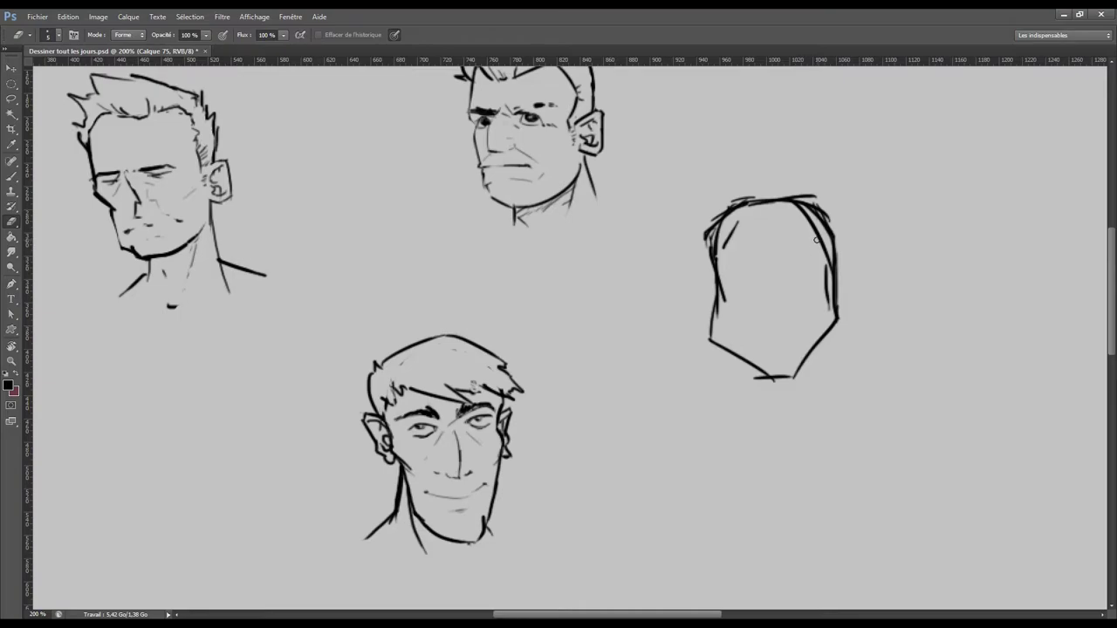
{"action": "key", "text": "bracketright"}
{"action": "key", "text": "bracketright"}
{"action": "key", "text": "bracketright"}
{"action": "mouse_move", "coordinate": [718, 238]}
{"action": "left_mouse_down"}
{"action": "mouse_move", "coordinate": [717, 248]}
{"action": "mouse_move", "coordinate": [738, 224]}
{"action": "mouse_move", "coordinate": [720, 317]}
{"action": "left_mouse_up"}
{"action": "left_click_drag", "start_coordinate": [827, 301], "coordinate": [801, 212]}
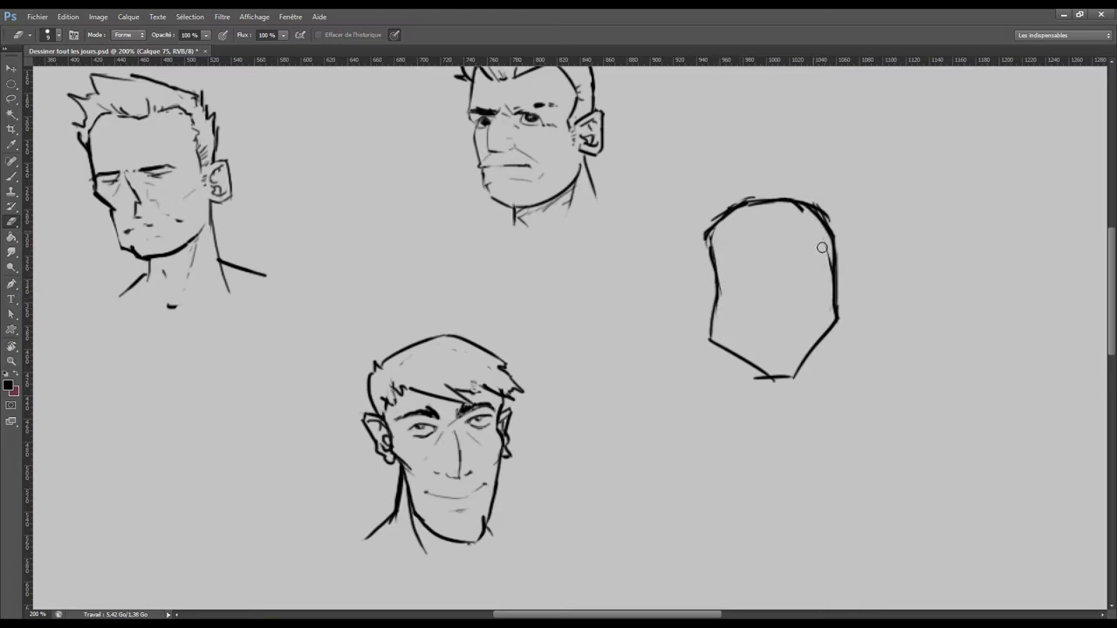
{"action": "mouse_move", "coordinate": [755, 377]}
{"action": "left_mouse_down"}
{"action": "mouse_move", "coordinate": [802, 377]}
{"action": "mouse_move", "coordinate": [828, 346]}
{"action": "left_mouse_up"}
- Redraw the chin line across the jaw gap until it closes cleanly
{"action": "key", "text": "b"}
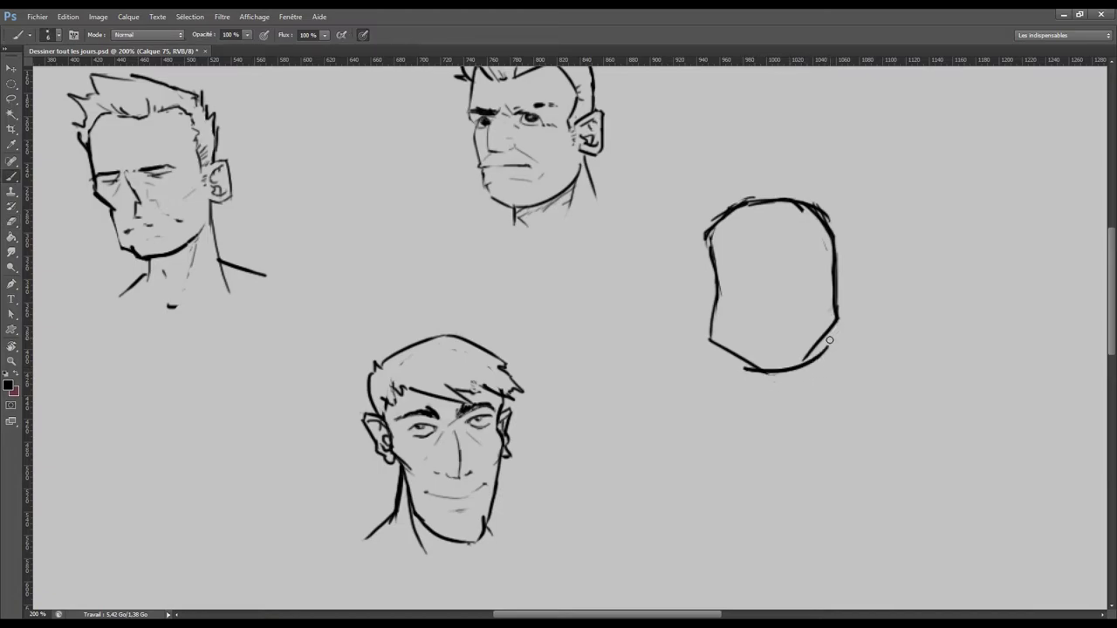
{"action": "key", "text": "ctrl+z"}
{"action": "left_click_drag", "start_coordinate": [735, 365], "coordinate": [817, 338]}
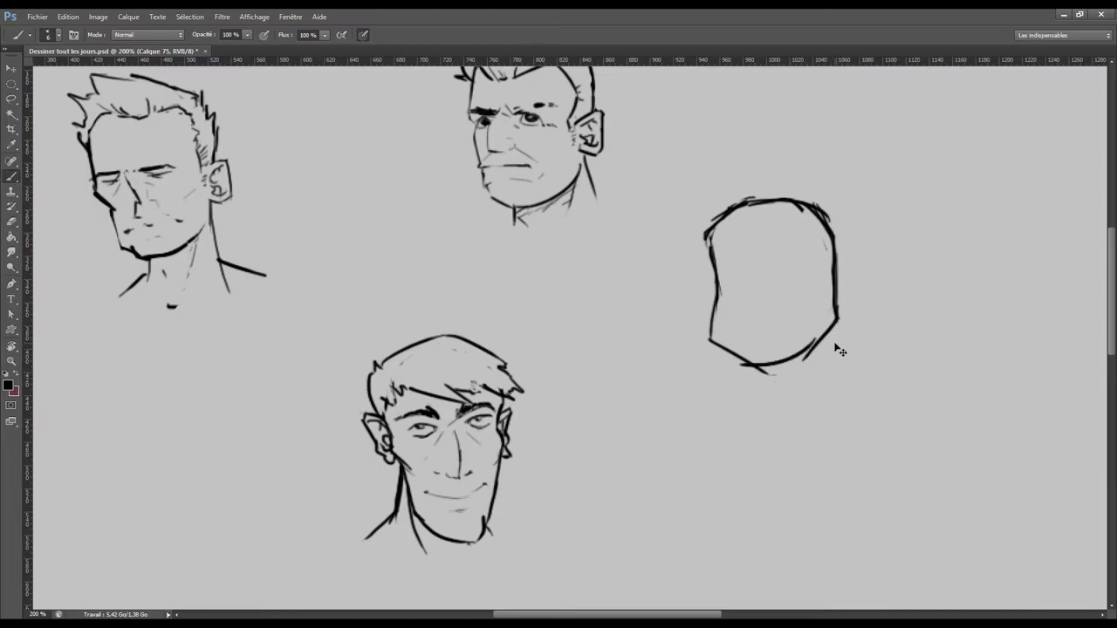
{"action": "key", "text": "ctrl+z"}
{"action": "left_click_drag", "start_coordinate": [746, 366], "coordinate": [810, 350]}
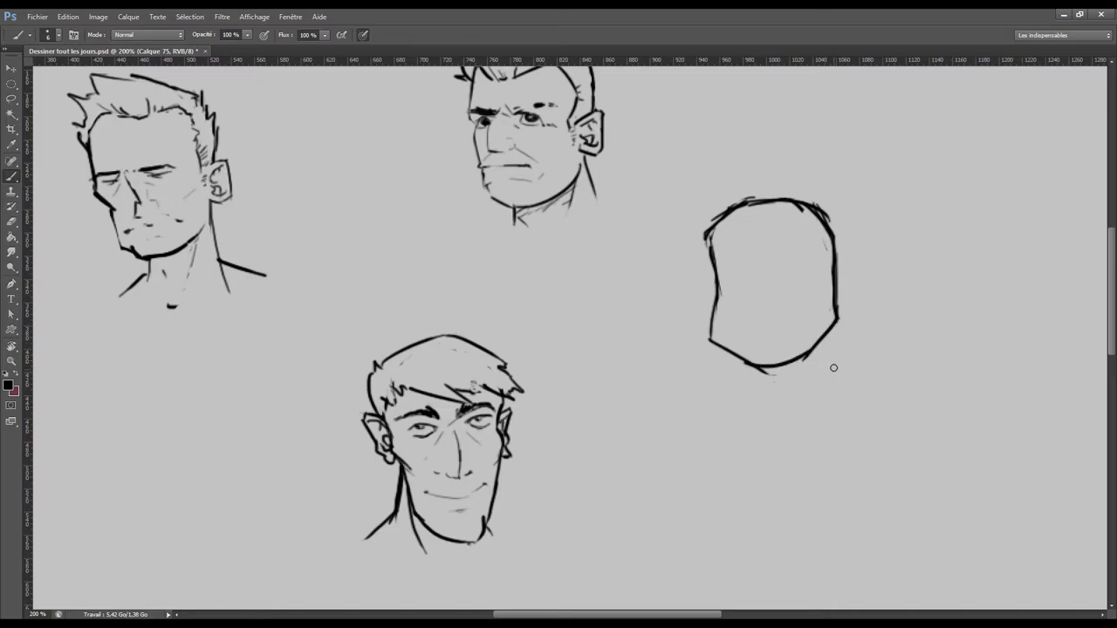
- Erase the mark under the chin, smooth the upper-right contour, and sketch nose guides
{"action": "key", "text": "e"}
{"action": "left_click_drag", "start_coordinate": [755, 374], "coordinate": [768, 372]}
{"action": "mouse_move", "coordinate": [815, 210]}
{"action": "left_mouse_down"}
{"action": "mouse_move", "coordinate": [830, 232]}
{"action": "mouse_move", "coordinate": [795, 193]}
{"action": "mouse_move", "coordinate": [785, 206]}
{"action": "mouse_move", "coordinate": [748, 192]}
{"action": "mouse_move", "coordinate": [698, 249]}
{"action": "left_mouse_up"}
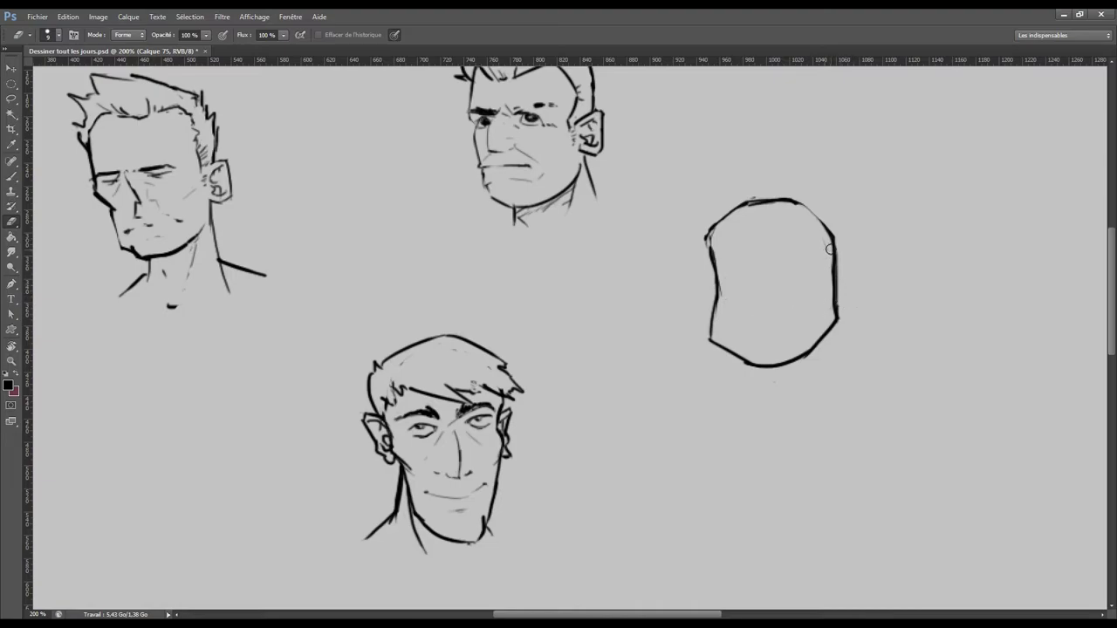
{"action": "key", "text": "b"}
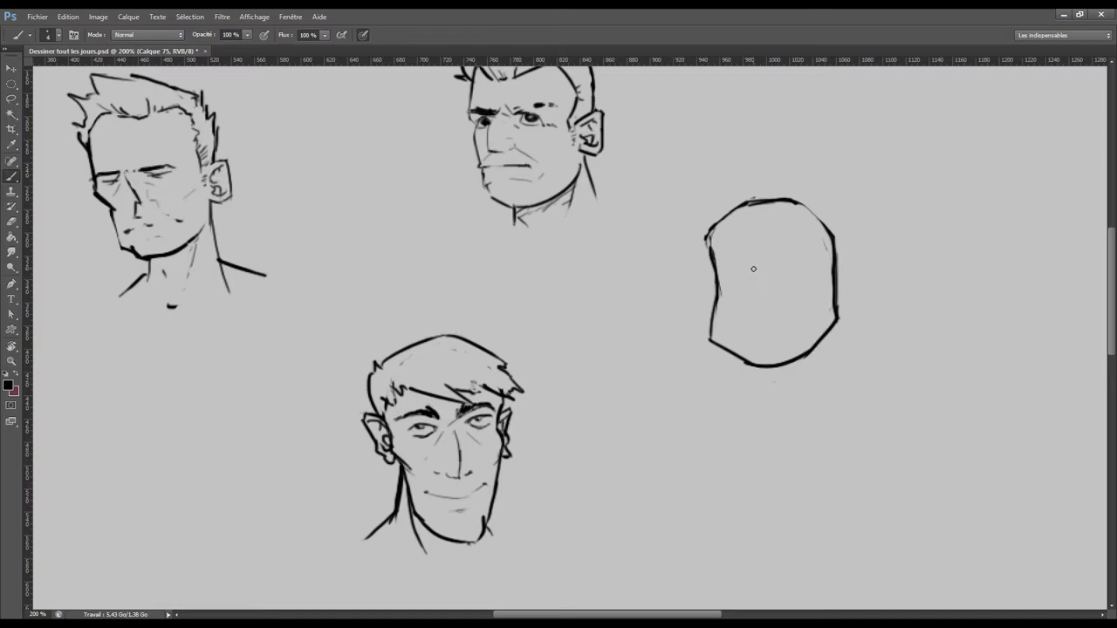
{"action": "mouse_move", "coordinate": [761, 280]}
{"action": "left_mouse_down"}
{"action": "mouse_move", "coordinate": [740, 288]}
{"action": "mouse_move", "coordinate": [741, 302]}
{"action": "mouse_move", "coordinate": [774, 301]}
{"action": "left_mouse_up"}
- Sketch the fourth head's nose shape and right nostril
{"action": "key", "text": "e"}
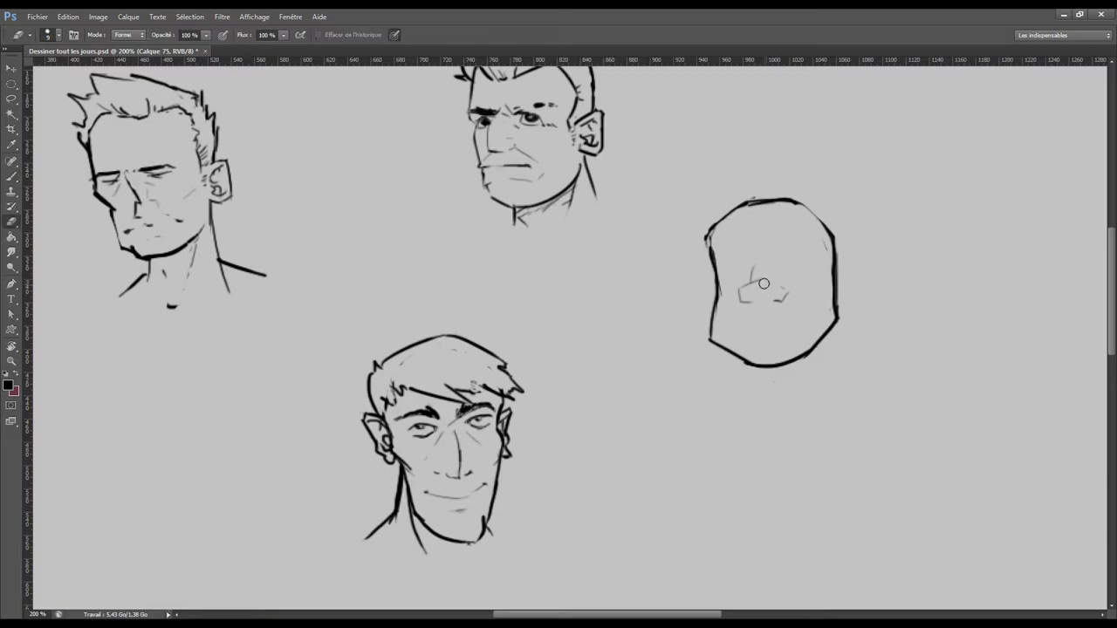
{"action": "key", "text": "b"}
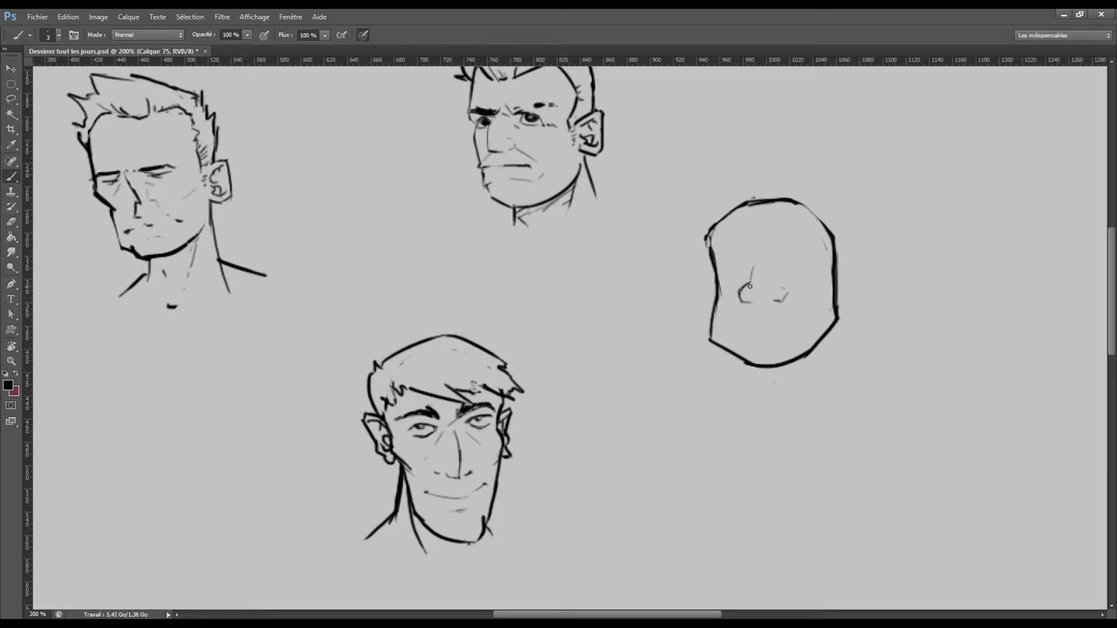
{"action": "left_click_drag", "start_coordinate": [750, 286], "coordinate": [772, 286]}
{"action": "left_click_drag", "start_coordinate": [773, 299], "coordinate": [791, 296]}
- Draw a thin mouth line with a lightened line below, and sketch the upper-left outline
{"action": "key", "text": "e"}
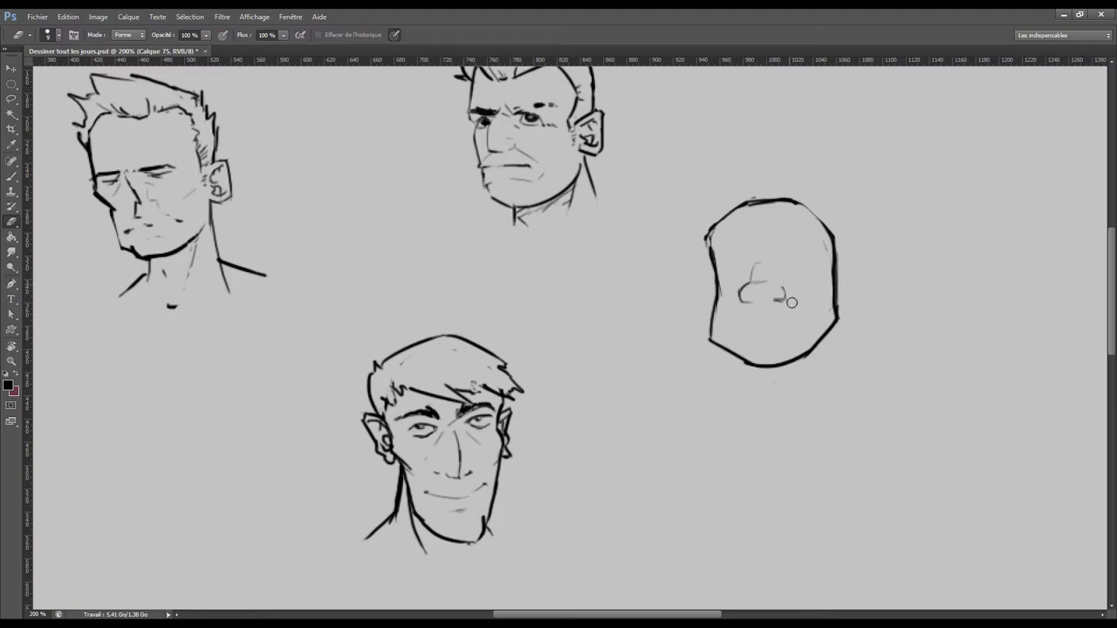
{"action": "key", "text": "b"}
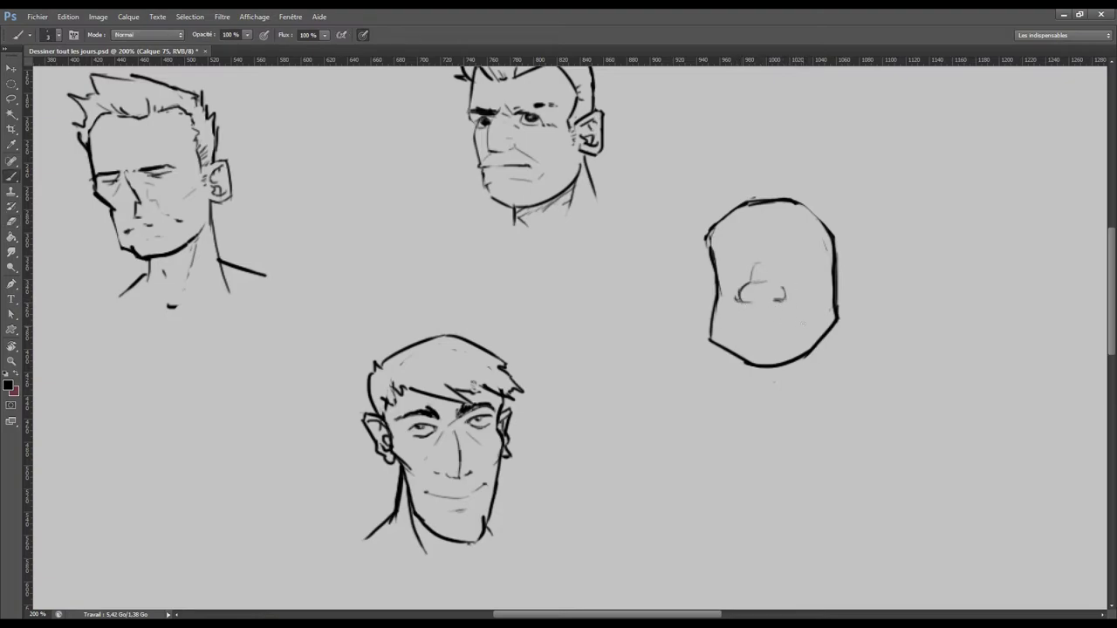
{"action": "left_click_drag", "start_coordinate": [755, 312], "coordinate": [808, 314]}
{"action": "left_click_drag", "start_coordinate": [716, 316], "coordinate": [737, 312]}
{"action": "left_click_drag", "start_coordinate": [757, 329], "coordinate": [778, 329]}
{"action": "key", "text": "e"}
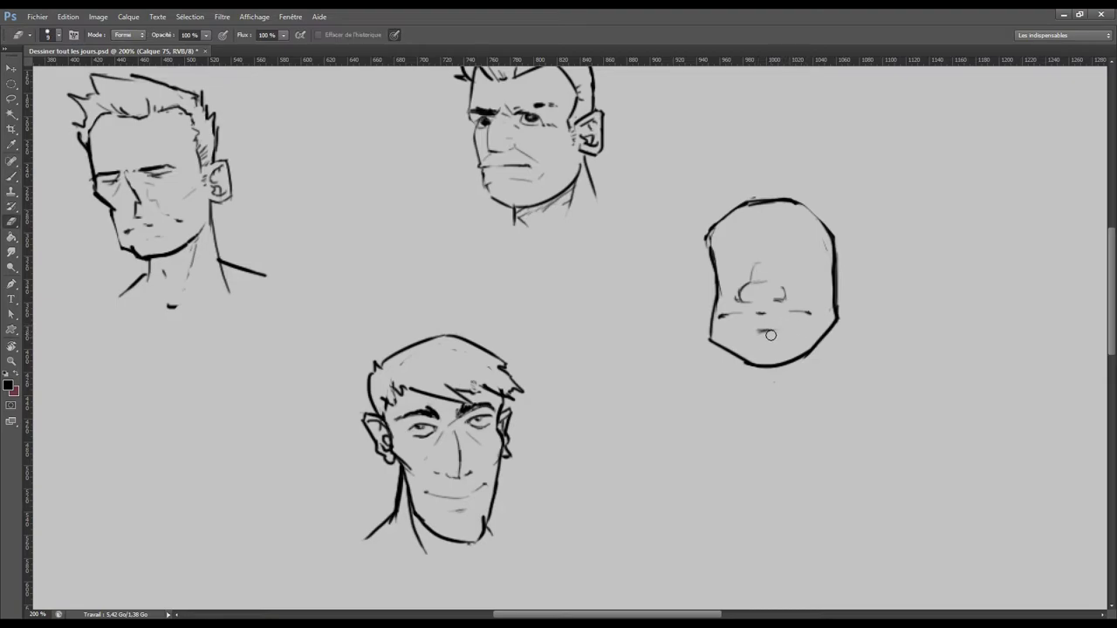
{"action": "left_click_drag", "start_coordinate": [766, 334], "coordinate": [782, 333]}
{"action": "key", "text": "b"}
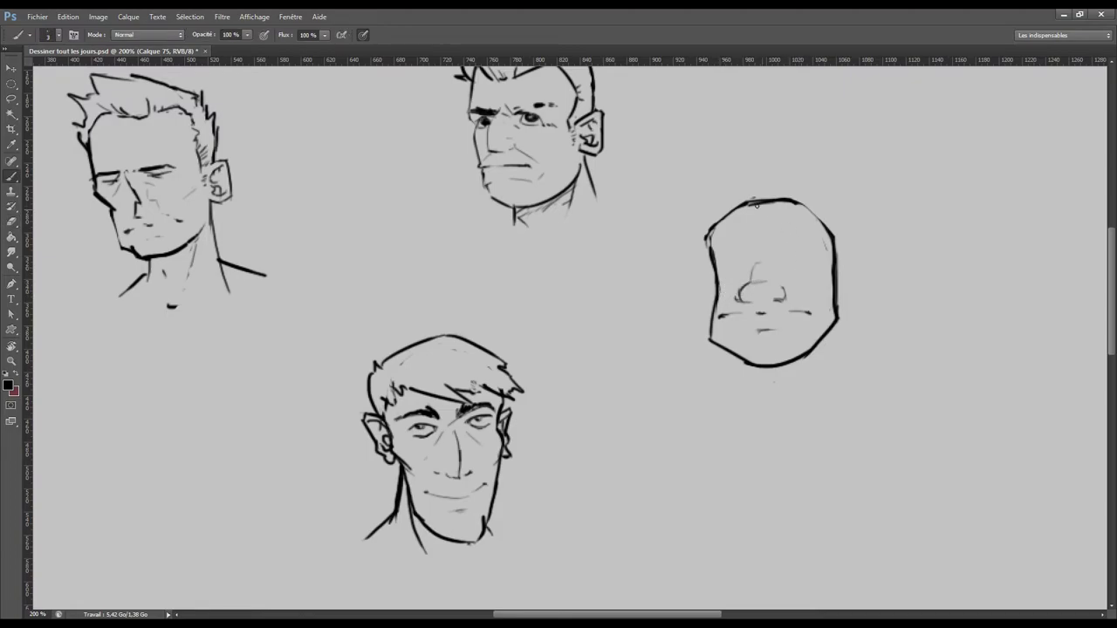
{"action": "left_click_drag", "start_coordinate": [723, 207], "coordinate": [716, 247]}
- Redraw the upper-left side with a thicker brush and erase the old rounded corner
{"action": "key", "text": "]"}
{"action": "left_click_drag", "start_coordinate": [729, 202], "coordinate": [714, 253]}
{"action": "key", "text": "e"}
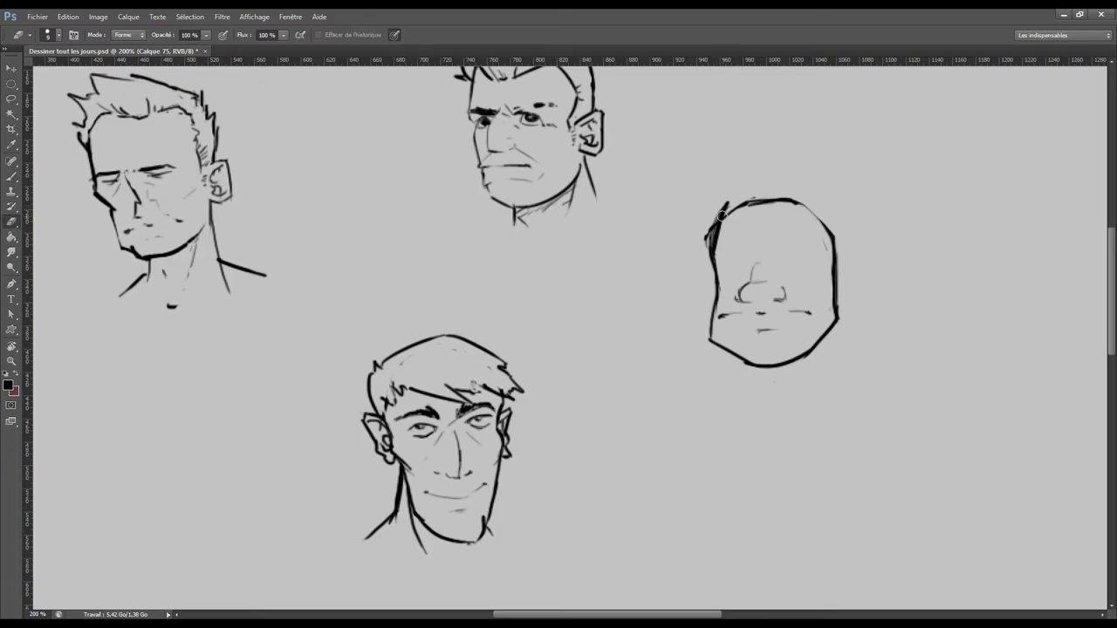
{"action": "mouse_move", "coordinate": [720, 206]}
{"action": "left_mouse_down"}
{"action": "mouse_move", "coordinate": [707, 254]}
{"action": "mouse_move", "coordinate": [709, 233]}
{"action": "left_mouse_up"}
{"action": "left_click_drag", "start_coordinate": [738, 210], "coordinate": [724, 222]}
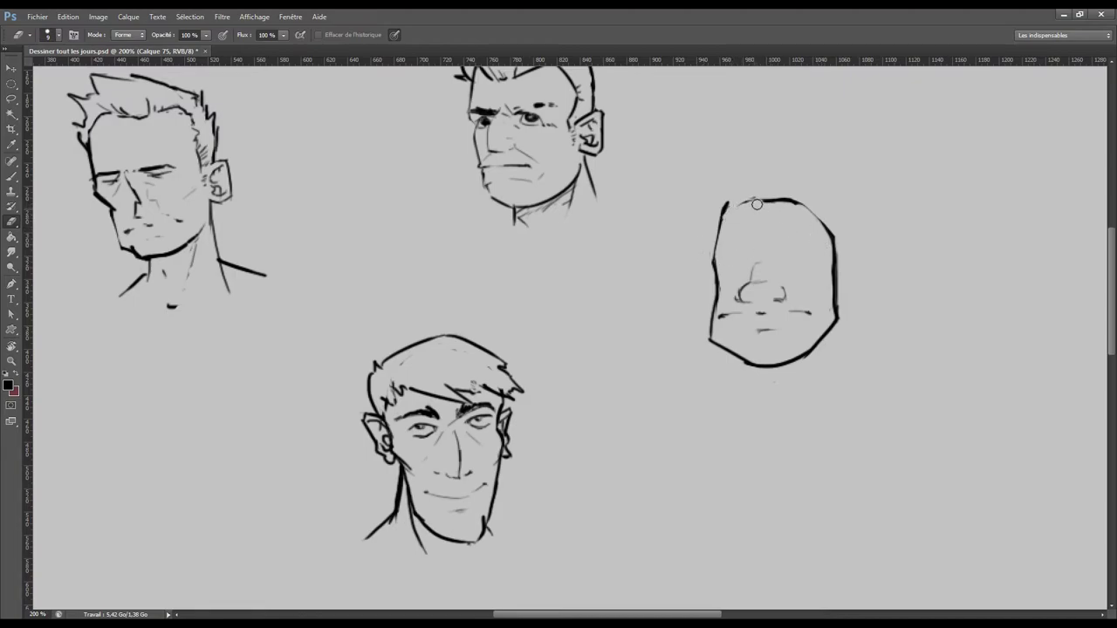
{"action": "left_click_drag", "start_coordinate": [718, 200], "coordinate": [718, 216]}
{"action": "key", "text": "b"}
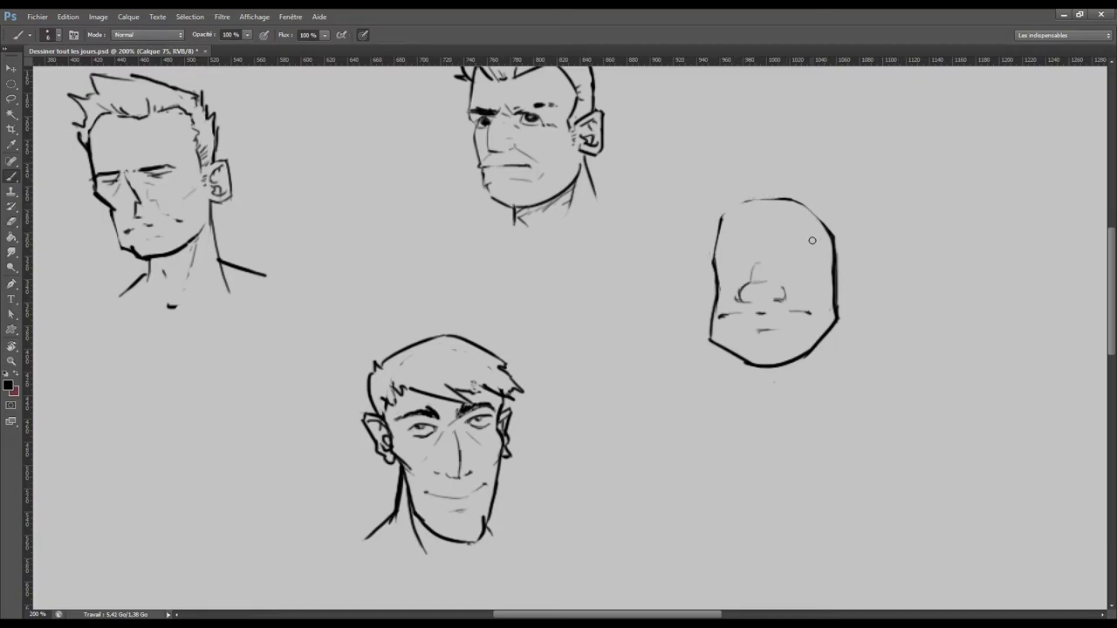
{"action": "key", "text": "bracketleft"}
{"action": "key", "text": "bracketleft"}
- Draw both eyebrows and a crease above the left eye of the fourth face
{"action": "left_click_drag", "start_coordinate": [743, 255], "coordinate": [747, 259]}
{"action": "left_click_drag", "start_coordinate": [725, 256], "coordinate": [749, 260]}
{"action": "mouse_move", "coordinate": [784, 255]}
{"action": "left_mouse_down"}
{"action": "mouse_move", "coordinate": [807, 254]}
{"action": "mouse_move", "coordinate": [783, 255]}
{"action": "mouse_move", "coordinate": [793, 257]}
{"action": "left_mouse_up"}
{"action": "left_click_drag", "start_coordinate": [744, 249], "coordinate": [796, 282]}
- Discard a left-edge stroke and thin out the face's right edge with the eraser
{"action": "mouse_move", "coordinate": [713, 267]}
{"action": "left_mouse_down"}
{"action": "mouse_move", "coordinate": [719, 293]}
{"action": "mouse_move", "coordinate": [736, 300]}
{"action": "left_mouse_up"}
{"action": "key", "text": "ctrl+z"}
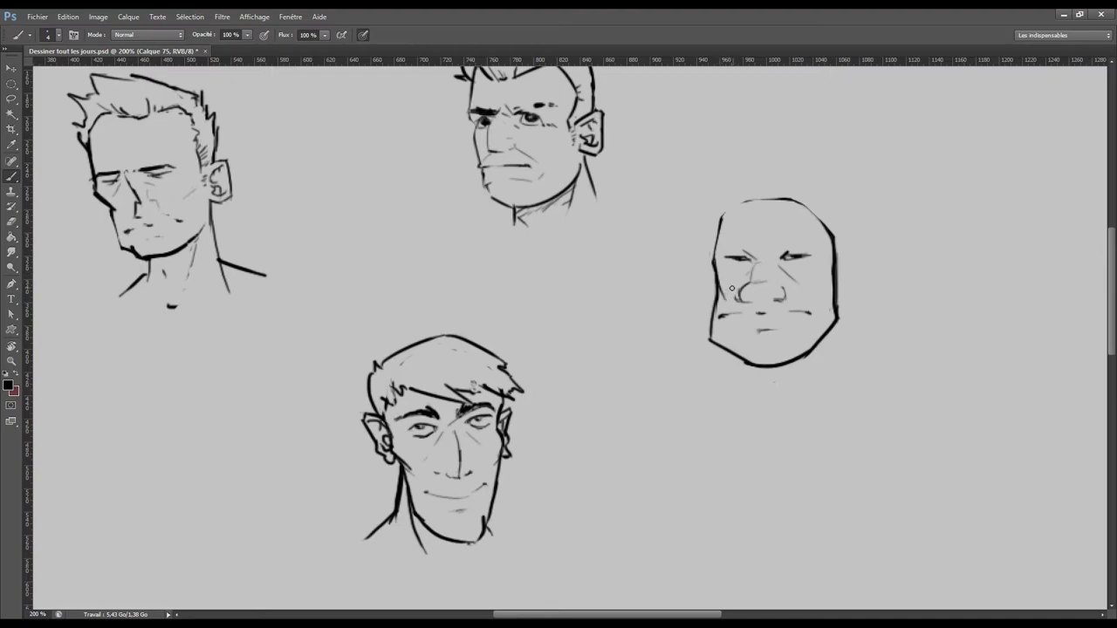
{"action": "key", "text": "e"}
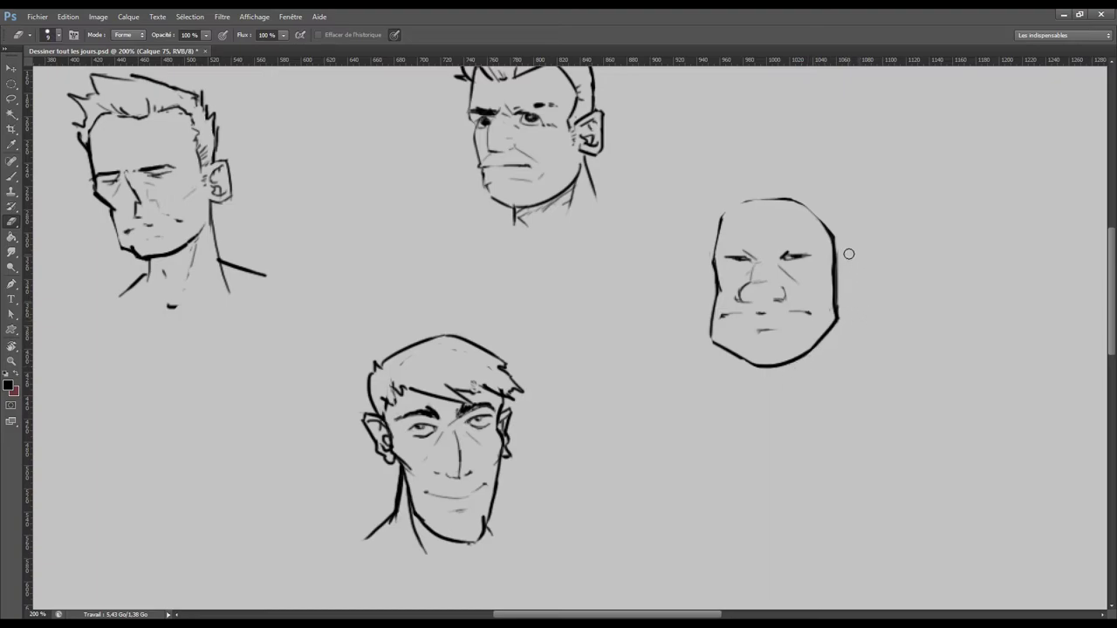
{"action": "mouse_move", "coordinate": [839, 255]}
{"action": "left_mouse_down"}
{"action": "mouse_move", "coordinate": [839, 314]}
{"action": "mouse_move", "coordinate": [840, 247]}
{"action": "mouse_move", "coordinate": [840, 296]}
{"action": "left_mouse_up"}
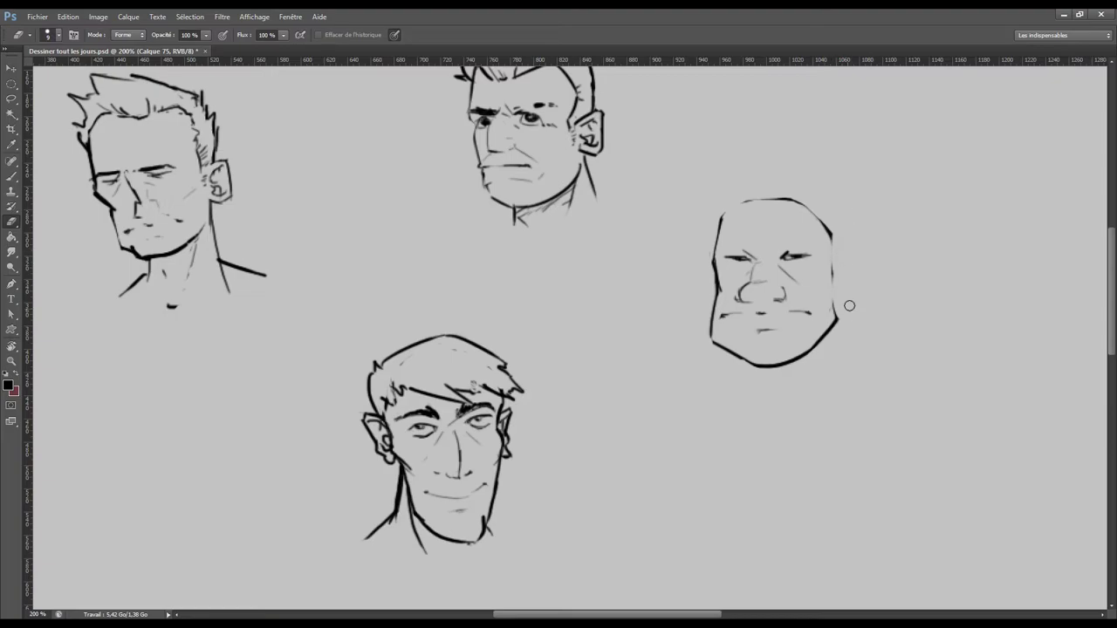
- Thicken the stocky face's right cheek outline
{"action": "key", "text": "b"}
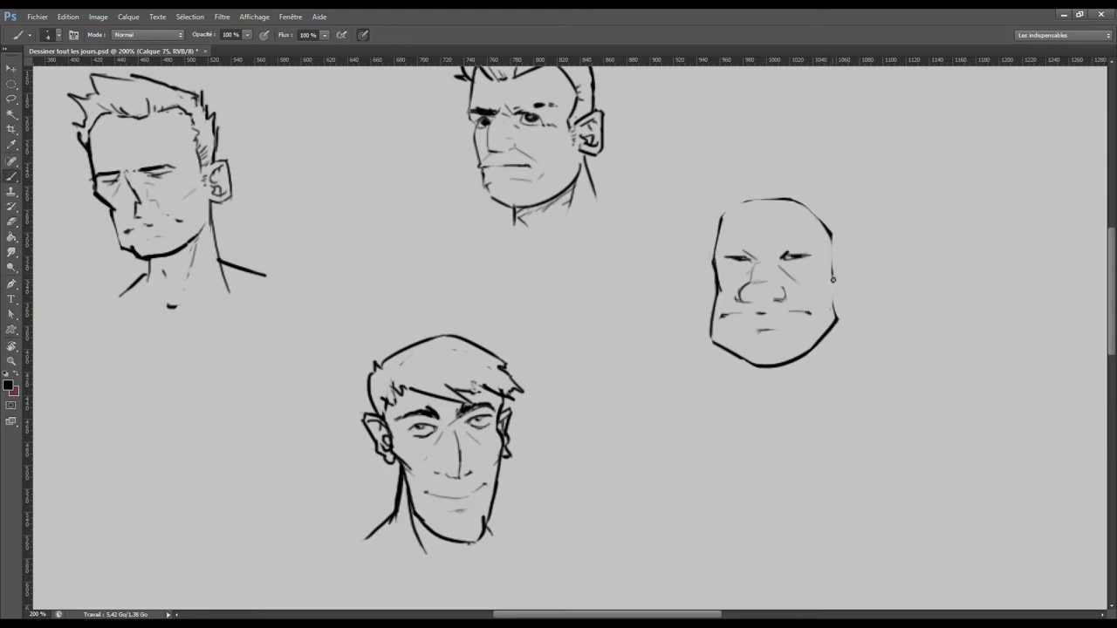
{"action": "left_click_drag", "start_coordinate": [831, 286], "coordinate": [839, 317]}
{"action": "mouse_move", "coordinate": [835, 279]}
{"action": "left_mouse_down"}
{"action": "mouse_move", "coordinate": [823, 211]}
{"action": "mouse_move", "coordinate": [829, 244]}
{"action": "mouse_move", "coordinate": [833, 234]}
{"action": "mouse_move", "coordinate": [801, 191]}
{"action": "left_mouse_up"}
- Redraw the arc across the head top repeatedly until it is cleanly rounded
{"action": "key", "text": "ctrl+z"}
{"action": "left_click_drag", "start_coordinate": [724, 213], "coordinate": [804, 191]}
{"action": "key", "text": "ctrl+z"}
{"action": "left_click_drag", "start_coordinate": [729, 210], "coordinate": [823, 202]}
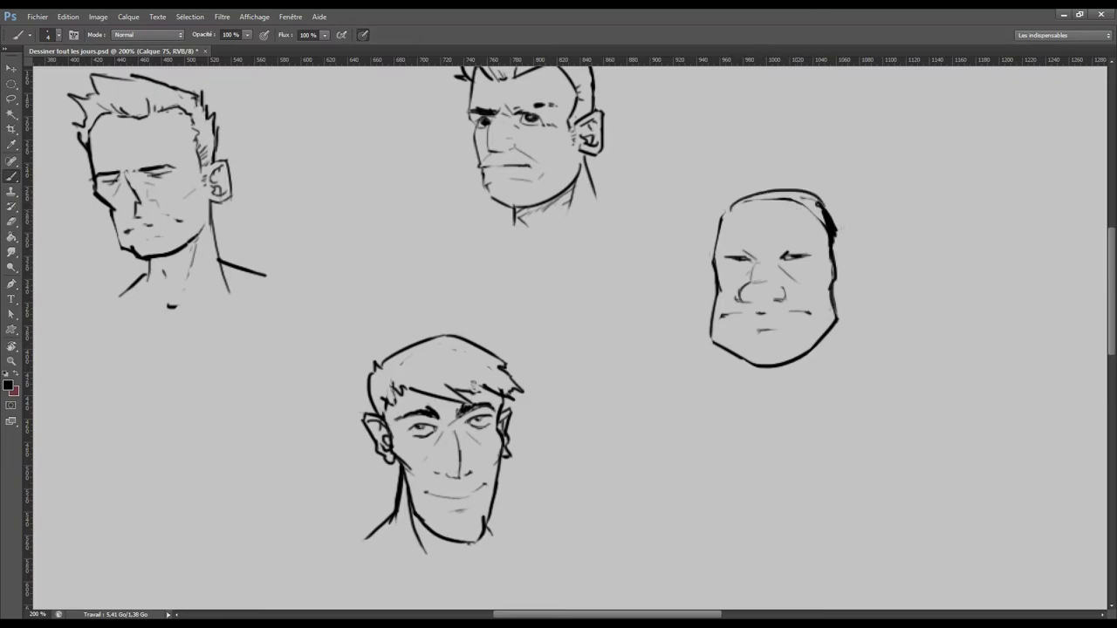
{"action": "key", "text": "ctrl+z"}
{"action": "left_click_drag", "start_coordinate": [736, 210], "coordinate": [808, 193]}
{"action": "key", "text": "ctrl+z"}
{"action": "left_click_drag", "start_coordinate": [737, 206], "coordinate": [820, 199]}
{"action": "key", "text": "ctrl+z"}
{"action": "left_click_drag", "start_coordinate": [729, 212], "coordinate": [818, 199]}
- Erase the faint inner arc under the head top, keeping the right edge intact
{"action": "key", "text": "e"}
{"action": "left_click_drag", "start_coordinate": [774, 204], "coordinate": [726, 216]}
{"action": "mouse_move", "coordinate": [794, 208]}
{"action": "left_mouse_down"}
{"action": "mouse_move", "coordinate": [830, 218]}
{"action": "mouse_move", "coordinate": [840, 241]}
{"action": "left_mouse_up"}
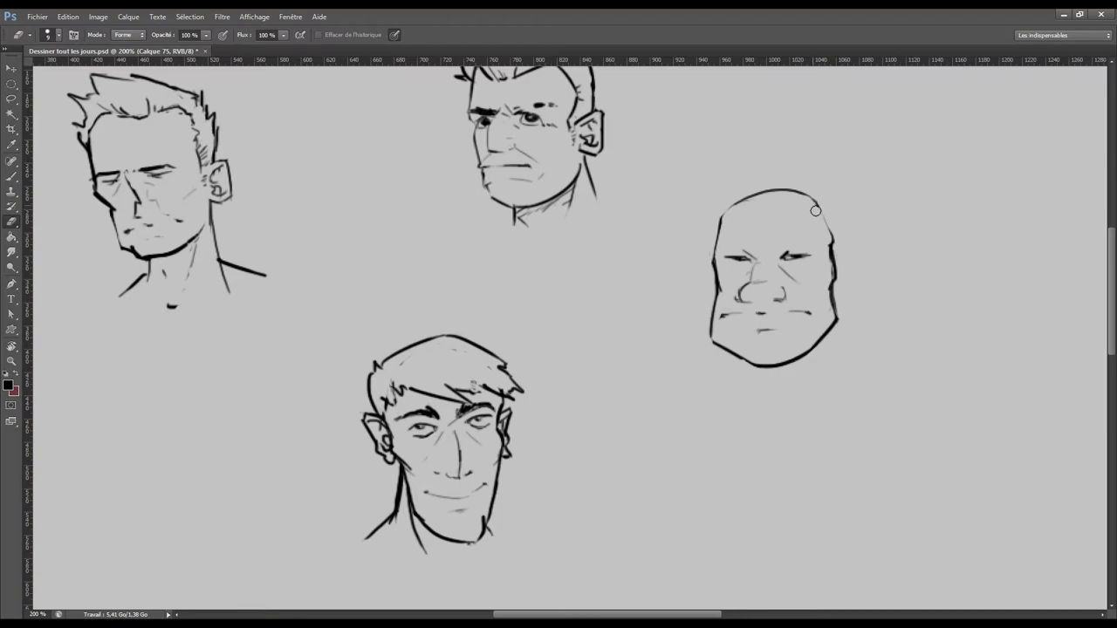
{"action": "mouse_move", "coordinate": [825, 243]}
{"action": "left_mouse_down"}
{"action": "mouse_move", "coordinate": [832, 264]}
{"action": "mouse_move", "coordinate": [839, 256]}
{"action": "mouse_move", "coordinate": [829, 277]}
{"action": "left_mouse_up"}
{"action": "key", "text": "ctrl+z"}
{"action": "key", "text": "b"}
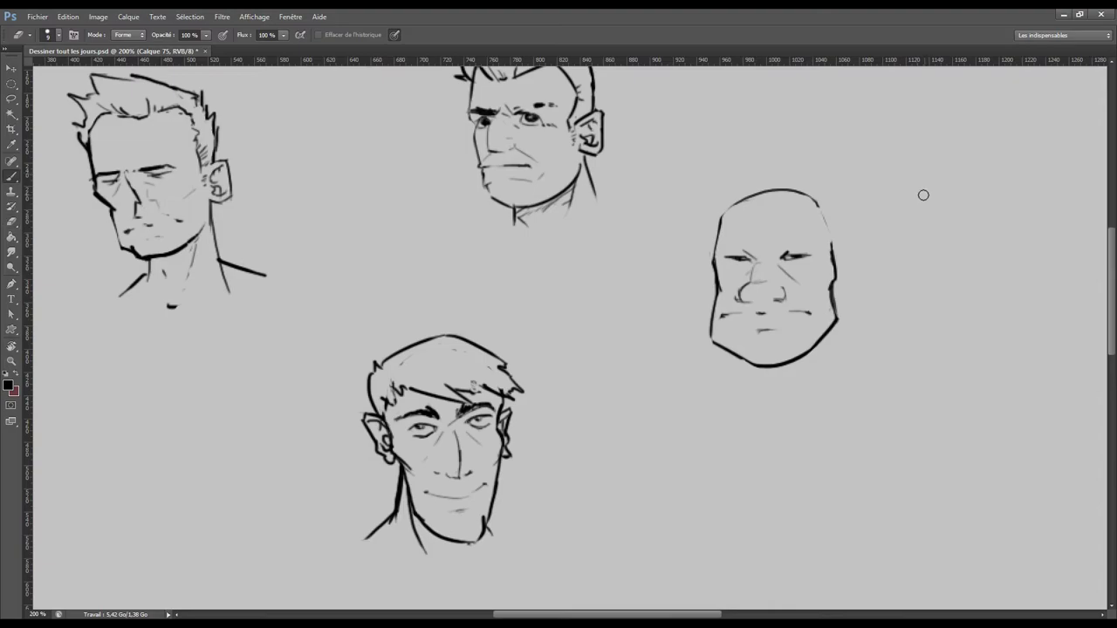
{"action": "key", "text": "bracketleft"}
{"action": "key", "text": "bracketleft"}
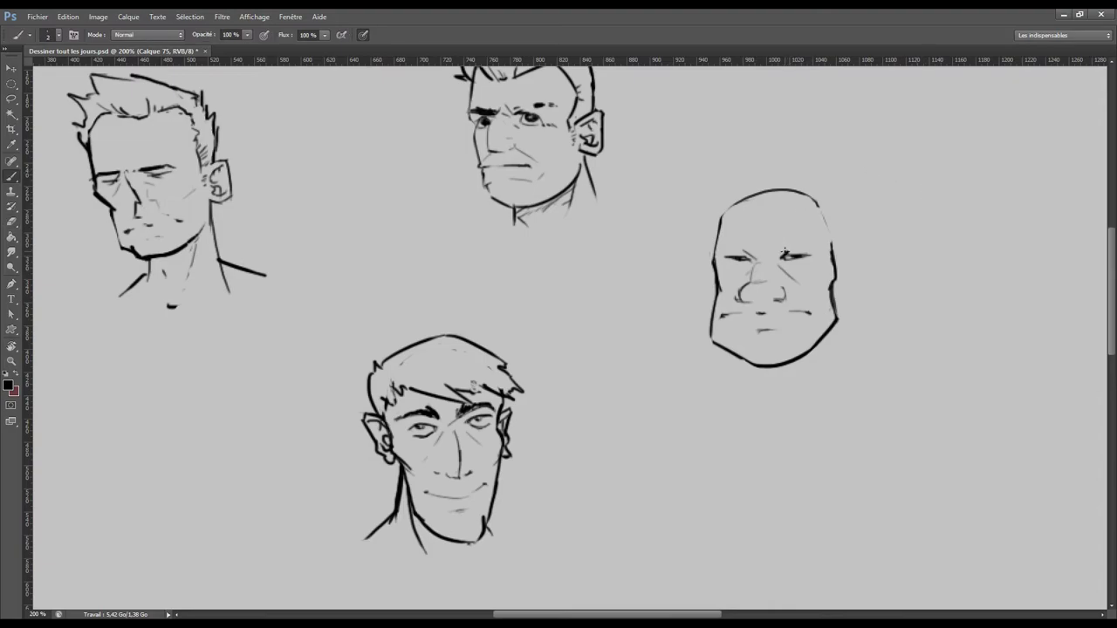
- Darken both eyebrows with a small brush and add a furrow between them
{"action": "left_click_drag", "start_coordinate": [783, 254], "coordinate": [812, 241]}
{"action": "left_click_drag", "start_coordinate": [726, 251], "coordinate": [818, 239]}
{"action": "left_click_drag", "start_coordinate": [718, 249], "coordinate": [749, 252]}
{"action": "left_click_drag", "start_coordinate": [748, 240], "coordinate": [768, 252]}
- Draw a right ear with inner lines and start the left ear with inner detail
{"action": "key", "text": "bracketright"}
{"action": "mouse_move", "coordinate": [835, 259]}
{"action": "left_mouse_down"}
{"action": "mouse_move", "coordinate": [866, 254]}
{"action": "mouse_move", "coordinate": [836, 302]}
{"action": "left_mouse_up"}
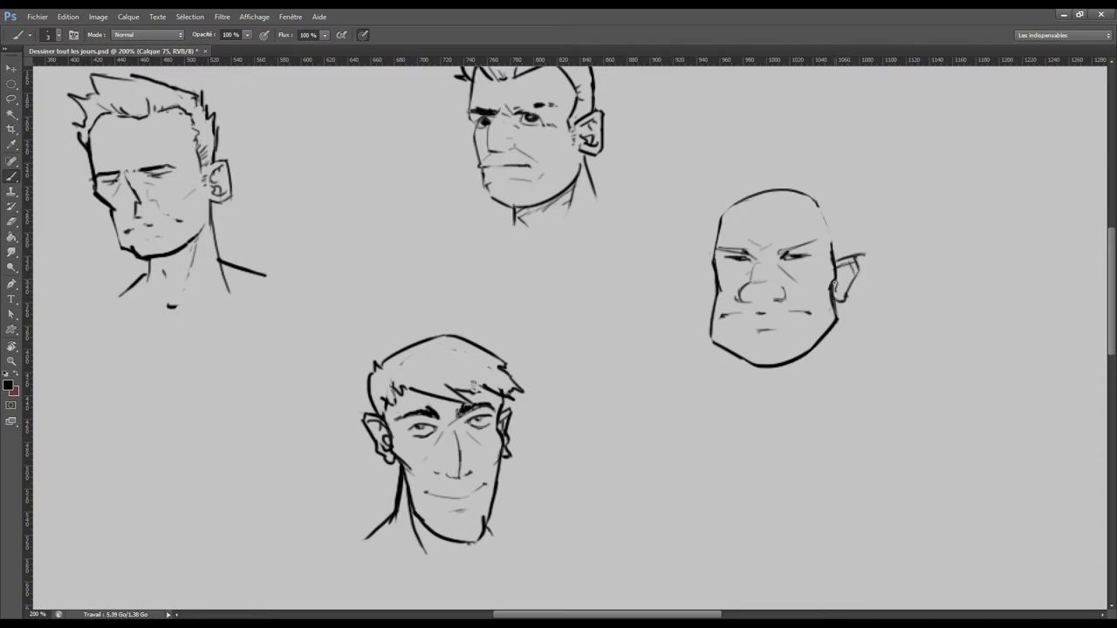
{"action": "left_click_drag", "start_coordinate": [841, 291], "coordinate": [848, 280]}
{"action": "left_click_drag", "start_coordinate": [840, 276], "coordinate": [842, 282]}
{"action": "key", "text": "e"}
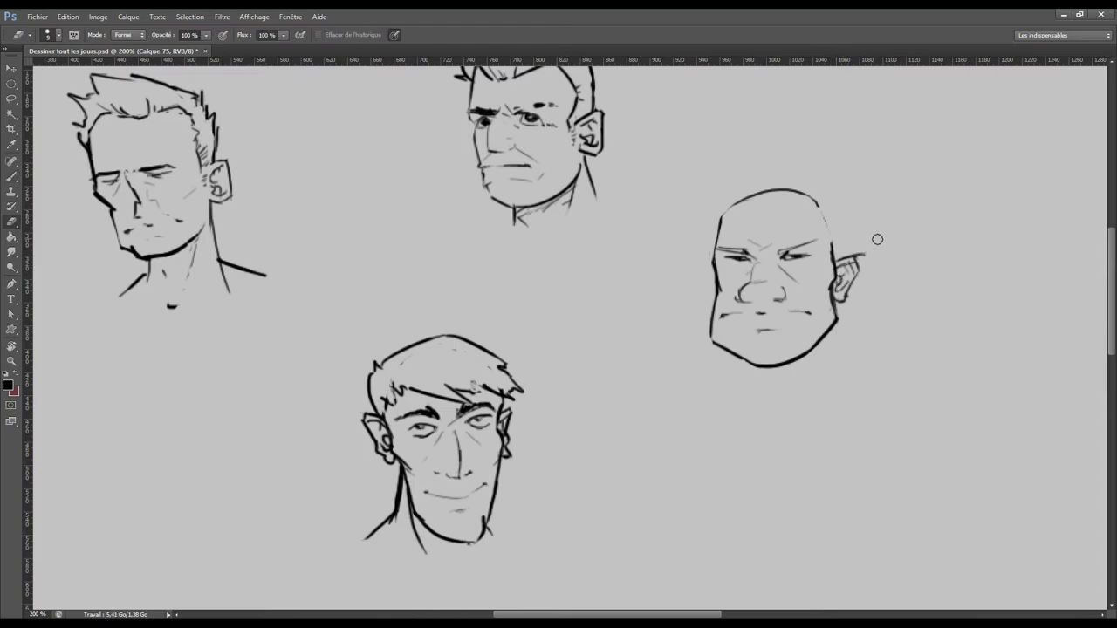
{"action": "left_click_drag", "start_coordinate": [868, 253], "coordinate": [854, 266]}
{"action": "key", "text": "ctrl+z"}
{"action": "key", "text": "b"}
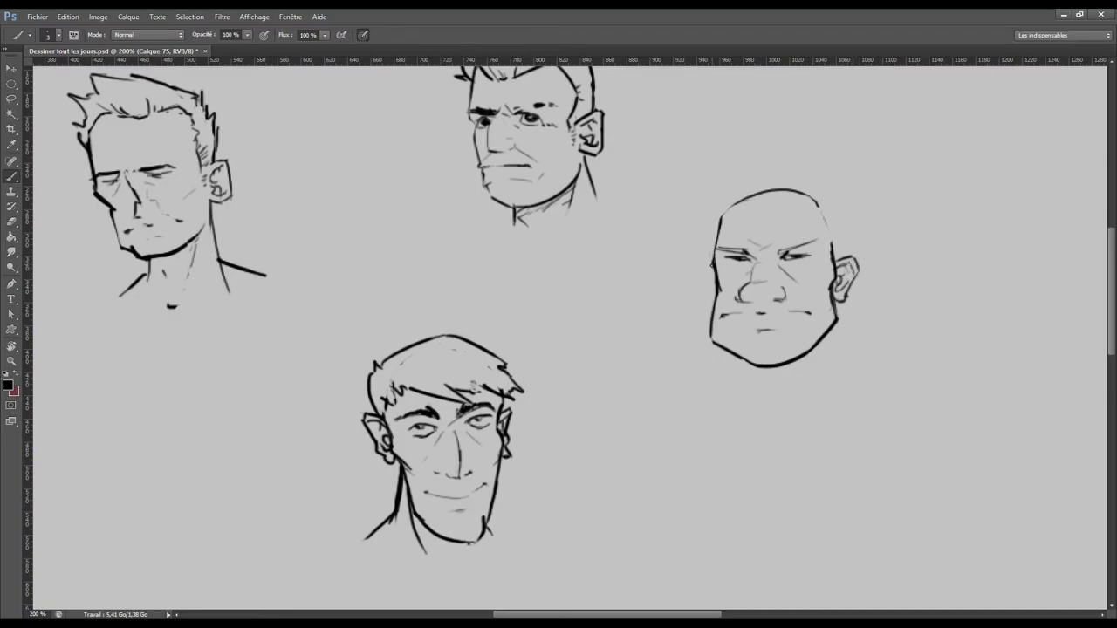
{"action": "mouse_move", "coordinate": [713, 267]}
{"action": "left_mouse_down"}
{"action": "mouse_move", "coordinate": [698, 266]}
{"action": "mouse_move", "coordinate": [714, 310]}
{"action": "left_mouse_up"}
{"action": "left_click_drag", "start_coordinate": [707, 288], "coordinate": [703, 272]}
- Paint a small inner-ear mark inside the fourth head's left ear
{"action": "key", "text": "e"}
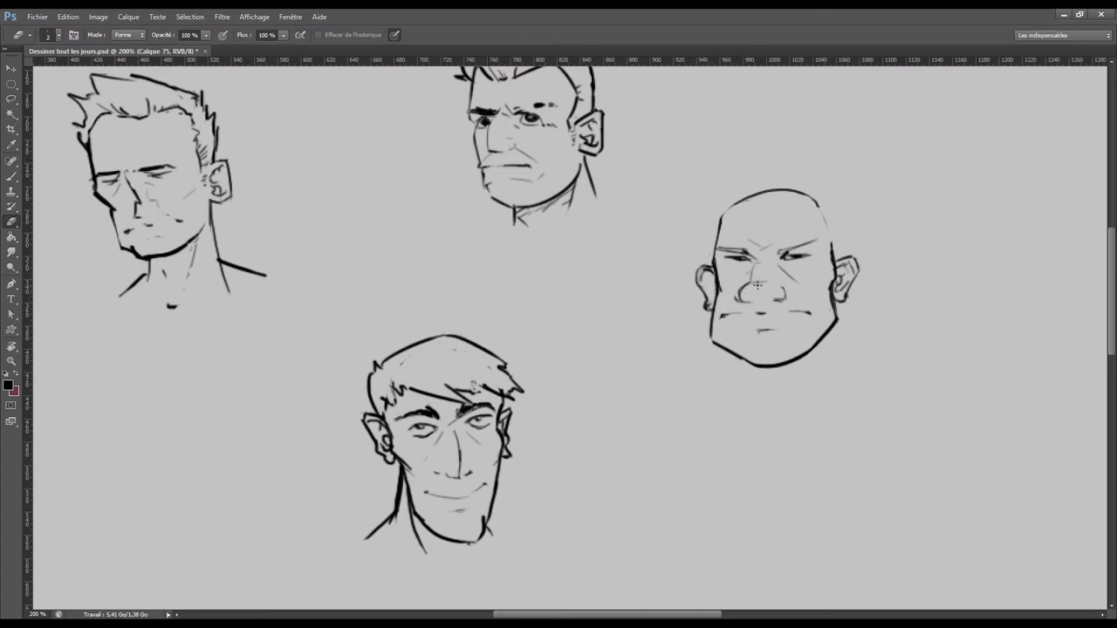
{"action": "key", "text": "b"}
{"action": "left_click_drag", "start_coordinate": [709, 299], "coordinate": [716, 293]}
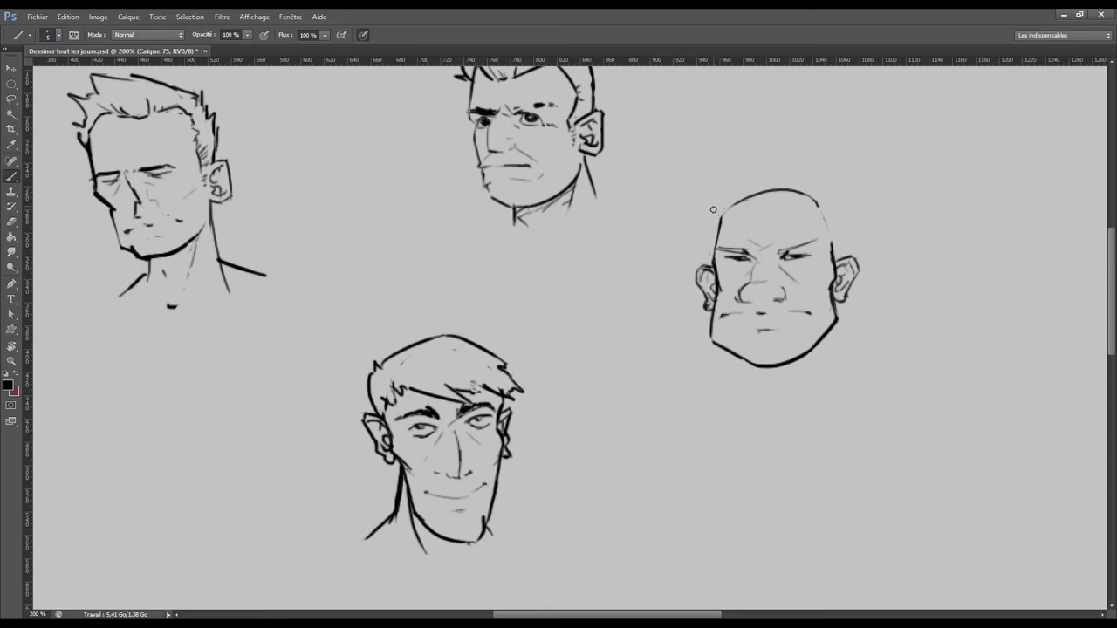
- Draw the hair outline down both temples and across the top of the head
{"action": "left_click_drag", "start_coordinate": [702, 225], "coordinate": [708, 260]}
{"action": "left_click_drag", "start_coordinate": [840, 223], "coordinate": [835, 264]}
{"action": "left_click_drag", "start_coordinate": [706, 221], "coordinate": [716, 201]}
{"action": "mouse_move", "coordinate": [721, 193]}
{"action": "left_mouse_down"}
{"action": "mouse_move", "coordinate": [793, 168]}
{"action": "mouse_move", "coordinate": [822, 181]}
{"action": "mouse_move", "coordinate": [840, 238]}
{"action": "left_mouse_up"}
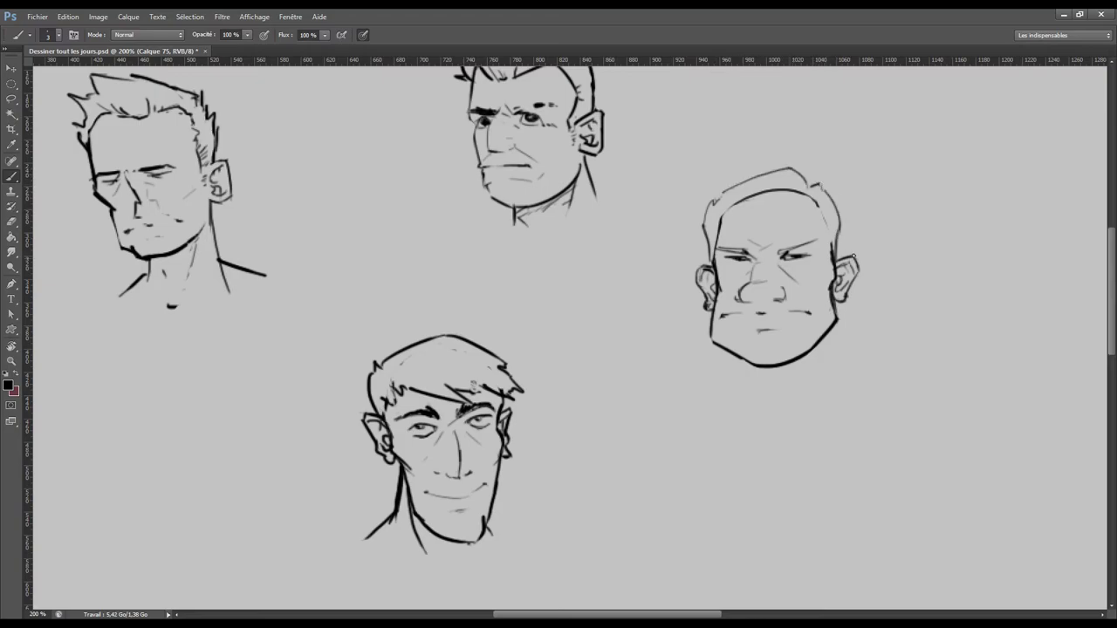
- Add short hairline strands on the forehead, then lightly erase the faint left strokes
{"action": "mouse_move", "coordinate": [752, 204]}
{"action": "left_mouse_down"}
{"action": "mouse_move", "coordinate": [771, 220]}
{"action": "mouse_move", "coordinate": [797, 196]}
{"action": "mouse_move", "coordinate": [806, 206]}
{"action": "left_mouse_up"}
{"action": "mouse_move", "coordinate": [736, 203]}
{"action": "left_mouse_down"}
{"action": "mouse_move", "coordinate": [763, 214]}
{"action": "mouse_move", "coordinate": [722, 216]}
{"action": "left_mouse_up"}
{"action": "mouse_move", "coordinate": [798, 211]}
{"action": "left_mouse_down"}
{"action": "mouse_move", "coordinate": [815, 198]}
{"action": "mouse_move", "coordinate": [825, 221]}
{"action": "left_mouse_up"}
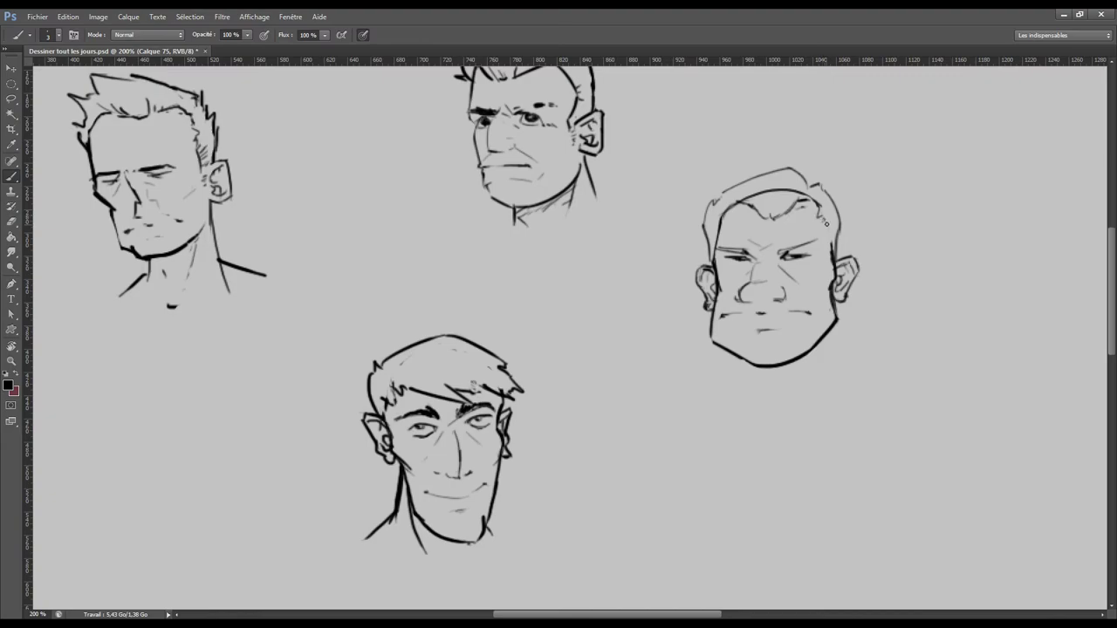
{"action": "mouse_move", "coordinate": [720, 215]}
{"action": "left_mouse_down"}
{"action": "mouse_move", "coordinate": [723, 226]}
{"action": "mouse_move", "coordinate": [735, 205]}
{"action": "left_mouse_up"}
{"action": "key", "text": "e"}
{"action": "left_click_drag", "start_coordinate": [733, 204], "coordinate": [722, 214]}
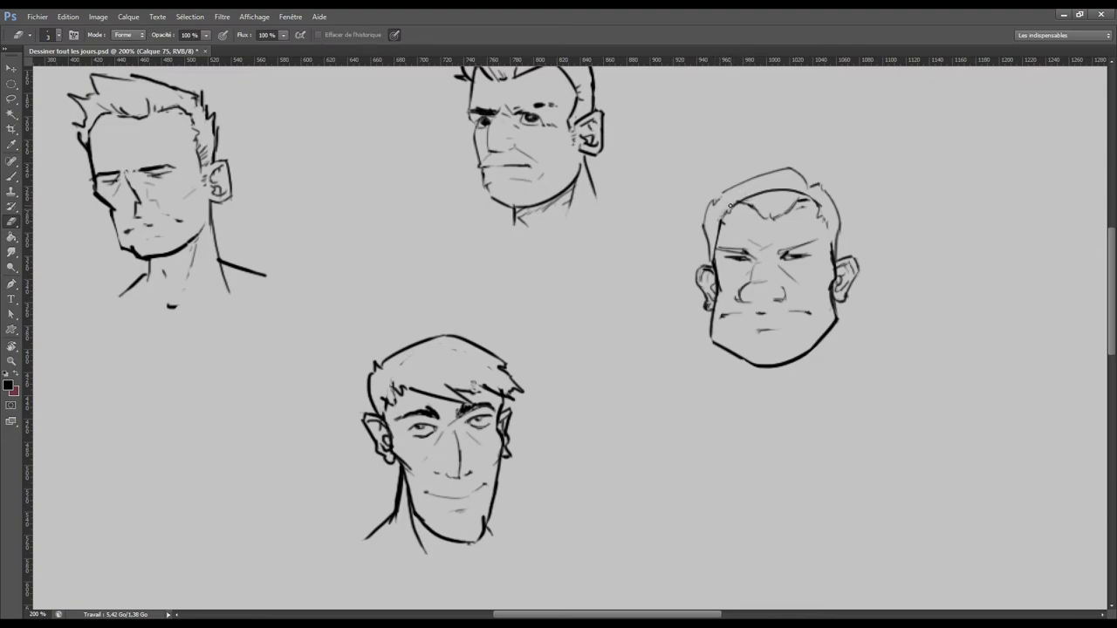
{"action": "mouse_move", "coordinate": [733, 202]}
{"action": "left_mouse_down"}
{"action": "mouse_move", "coordinate": [785, 187]}
{"action": "mouse_move", "coordinate": [817, 201]}
{"action": "left_mouse_up"}
{"action": "key", "text": "ctrl+z"}
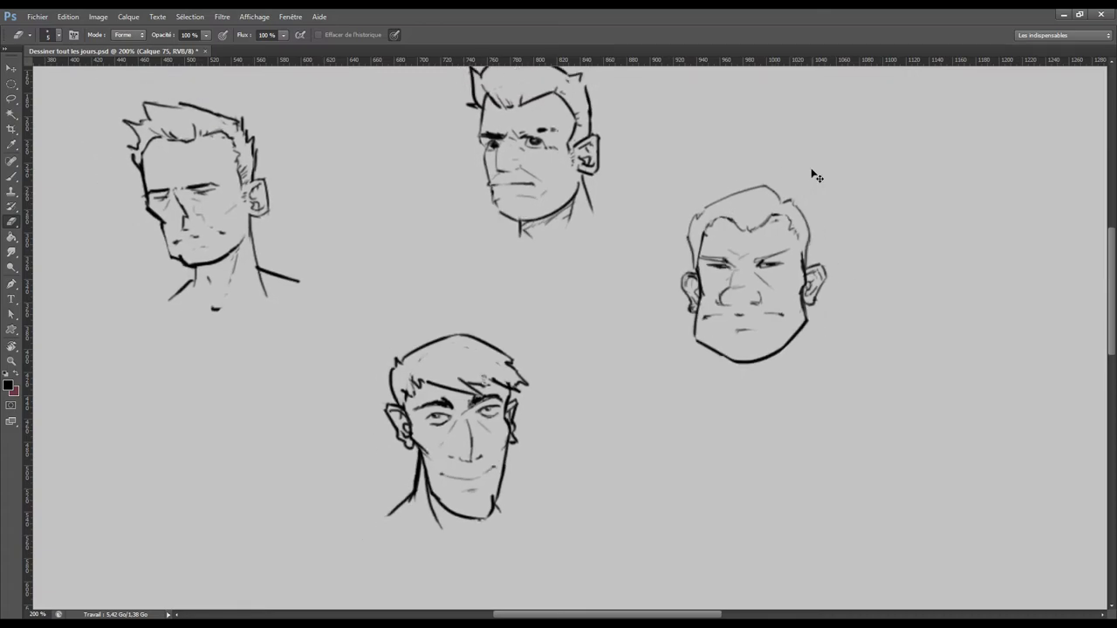
- Save the four-head sketch page, then return the view to 200% zoom
{"action": "key", "text": "ctrl+minus"}
{"action": "key", "text": "ctrl+s"}
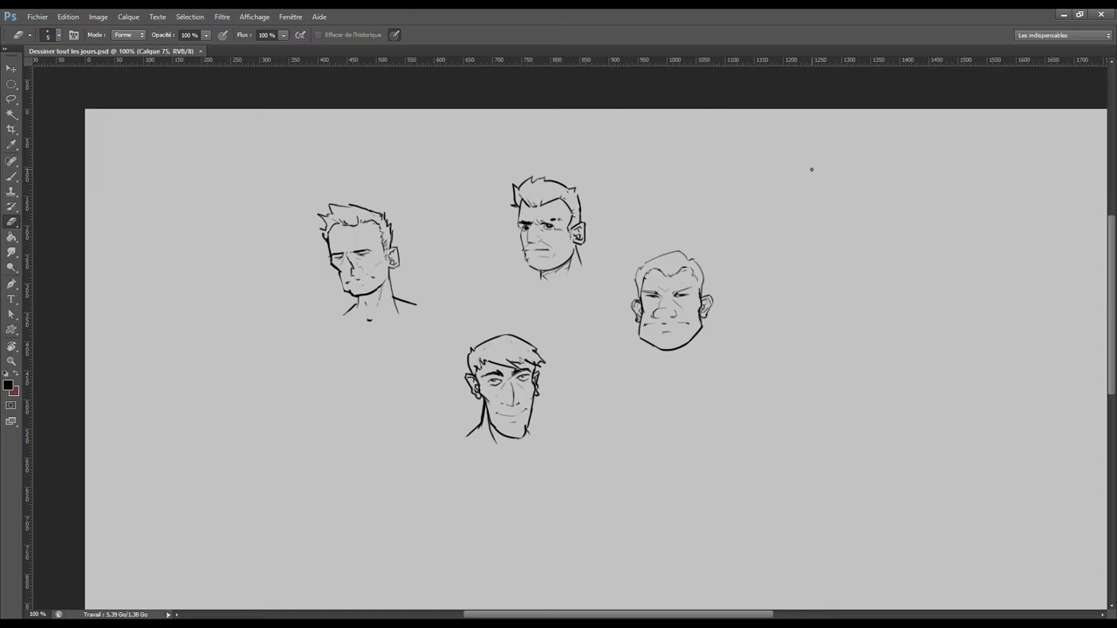
{"action": "key", "text": "ctrl+plus"}
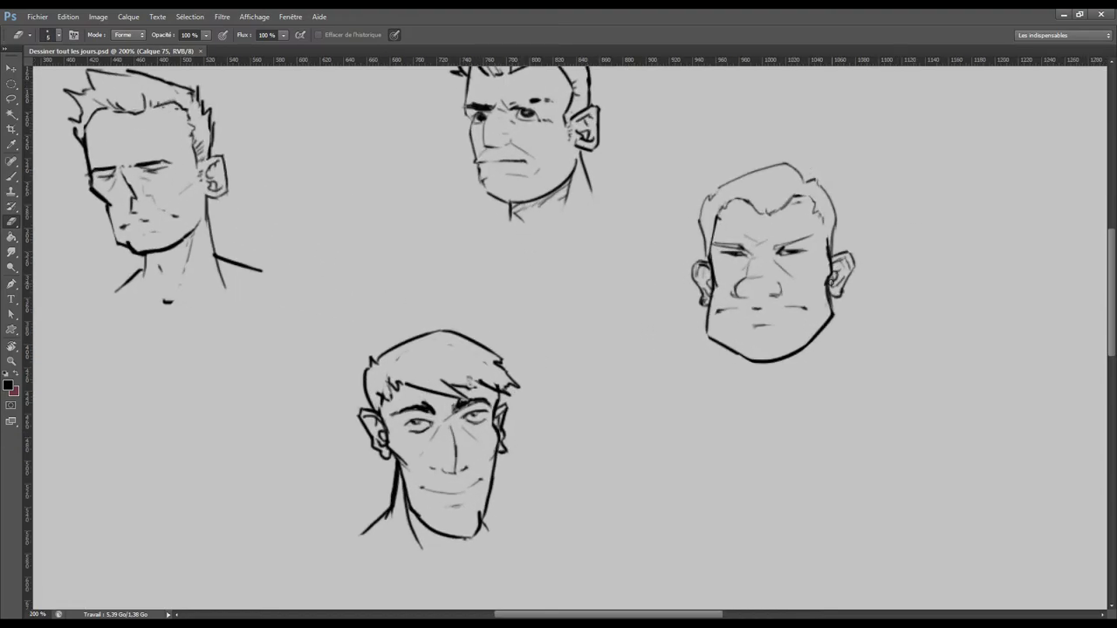
- Draw hair strands hanging down past the left ear, erasing to lighten them
{"action": "left_click_drag", "start_coordinate": [709, 281], "coordinate": [715, 285]}
{"action": "key", "text": "b"}
{"action": "mouse_move", "coordinate": [709, 278]}
{"action": "left_mouse_down"}
{"action": "mouse_move", "coordinate": [685, 318]}
{"action": "mouse_move", "coordinate": [697, 330]}
{"action": "left_mouse_up"}
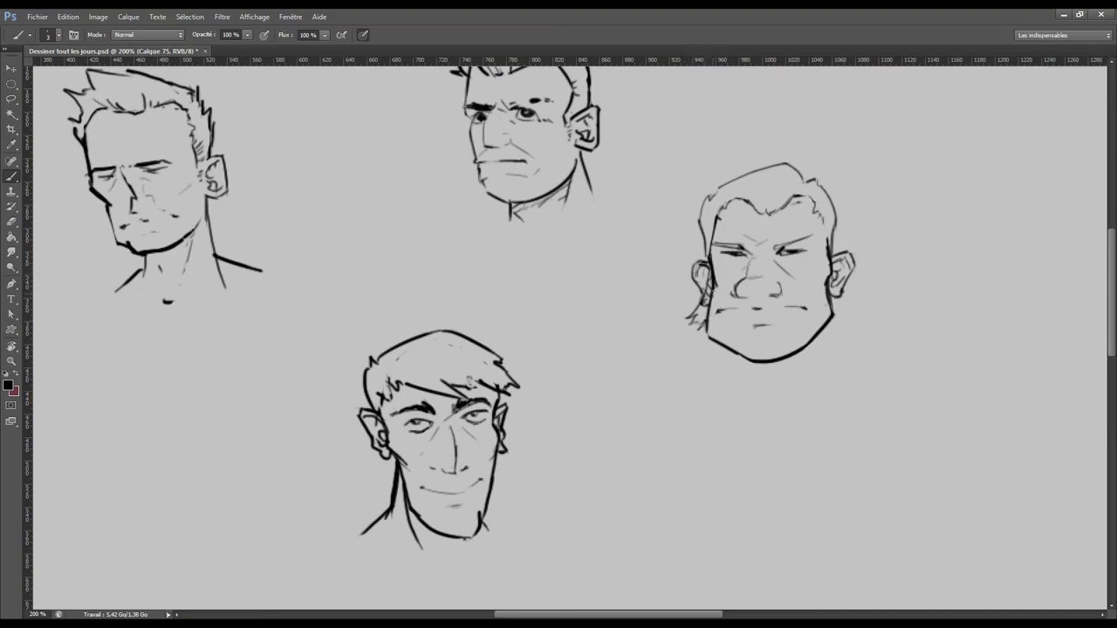
{"action": "key", "text": "e"}
{"action": "mouse_move", "coordinate": [712, 284]}
{"action": "left_mouse_down"}
{"action": "mouse_move", "coordinate": [710, 307]}
{"action": "mouse_move", "coordinate": [712, 287]}
{"action": "left_mouse_up"}
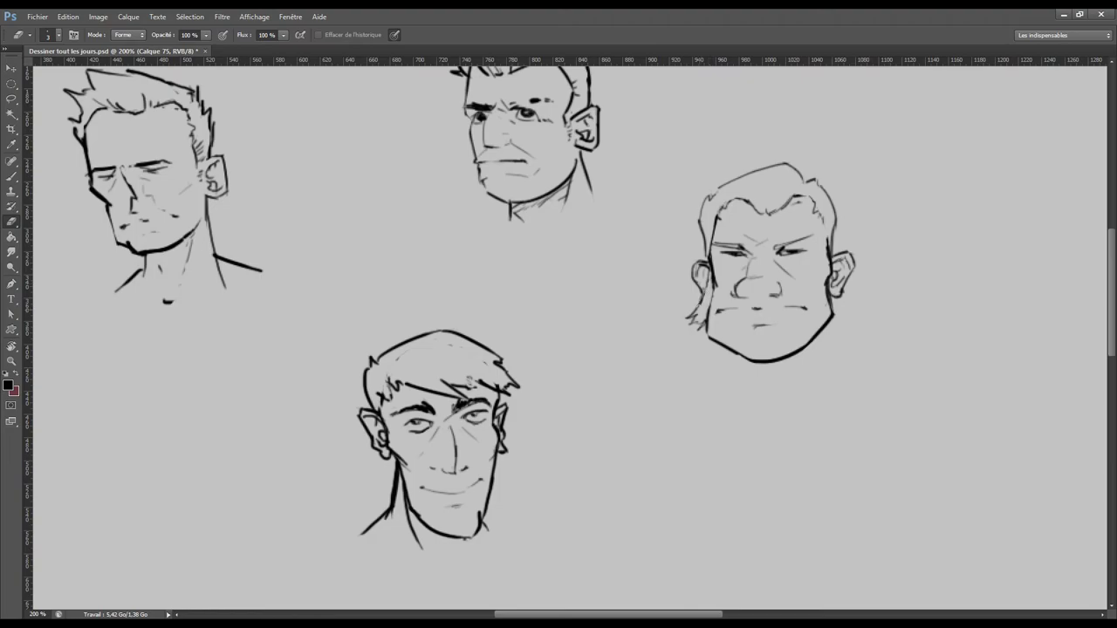
- Draw hair strands down past the right ear and trim the ear strokes
{"action": "key", "text": "b"}
{"action": "mouse_move", "coordinate": [836, 263]}
{"action": "left_mouse_down"}
{"action": "mouse_move", "coordinate": [859, 320]}
{"action": "mouse_move", "coordinate": [845, 324]}
{"action": "left_mouse_up"}
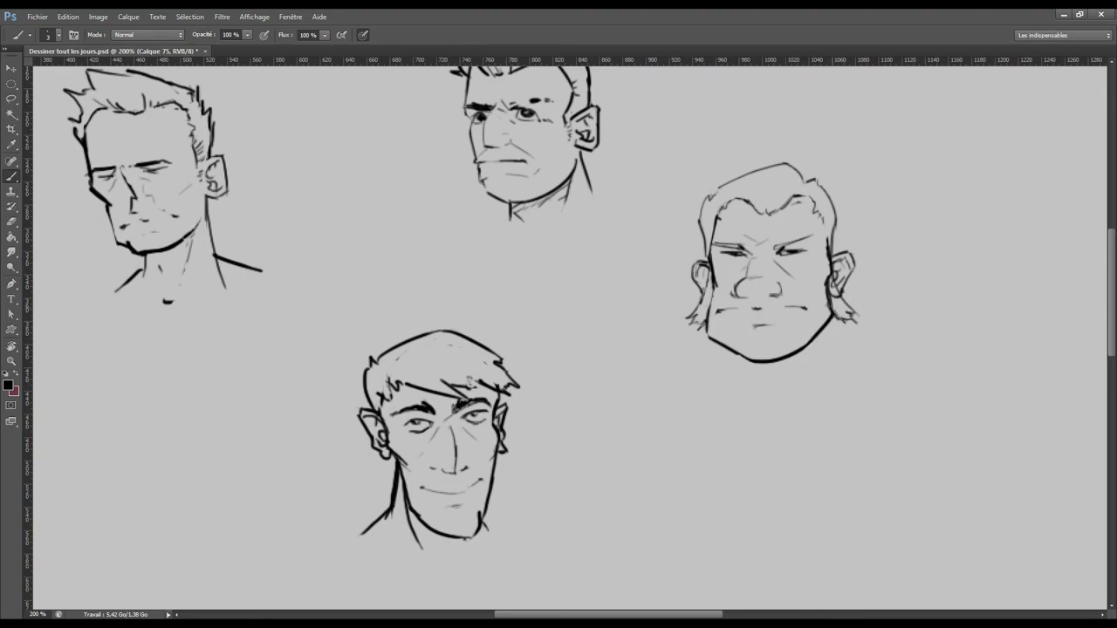
{"action": "key", "text": "e"}
{"action": "mouse_move", "coordinate": [830, 293]}
{"action": "left_mouse_down"}
{"action": "mouse_move", "coordinate": [840, 302]}
{"action": "mouse_move", "coordinate": [831, 282]}
{"action": "left_mouse_up"}
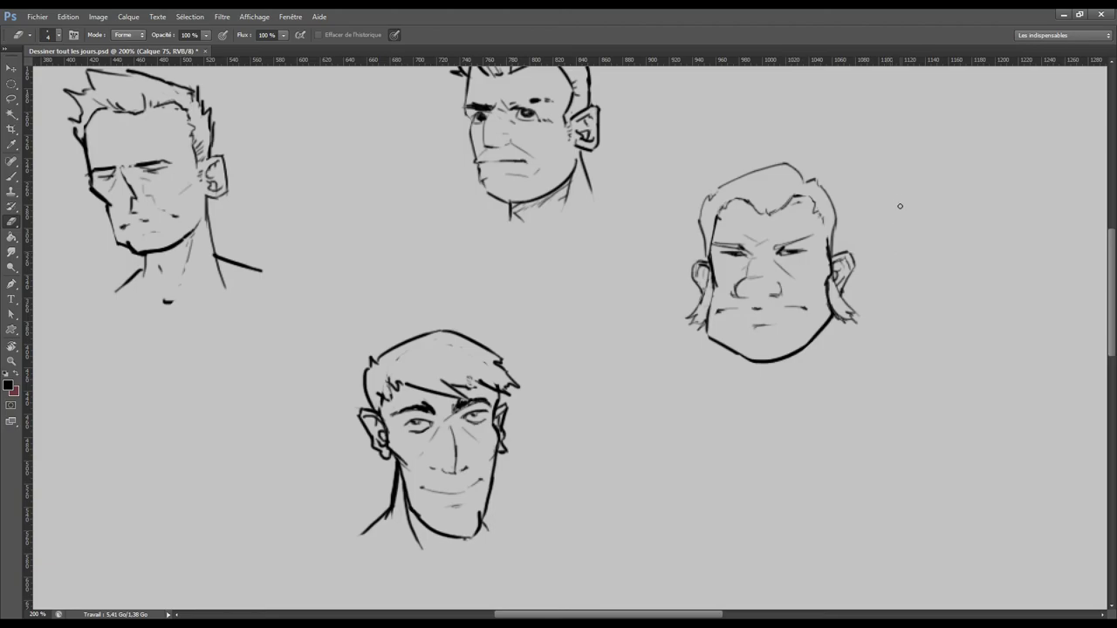
- Sketch two loose hair strands curling above the head, then zoom out
{"action": "key", "text": "b"}
{"action": "left_click_drag", "start_coordinate": [781, 116], "coordinate": [816, 178]}
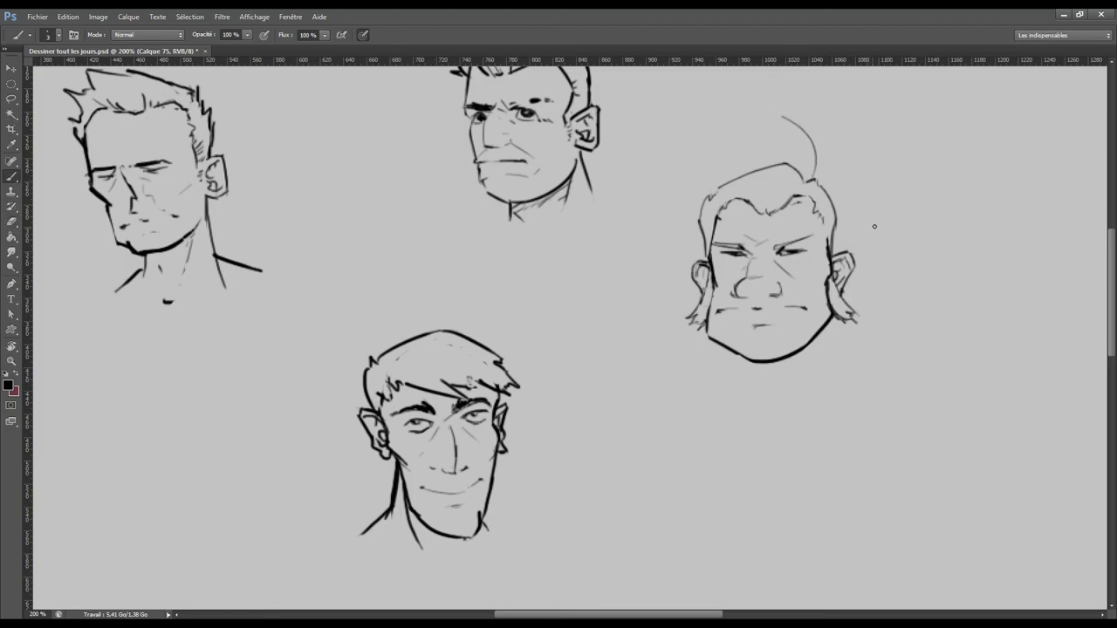
{"action": "left_click_drag", "start_coordinate": [796, 150], "coordinate": [806, 180]}
{"action": "key", "text": "ctrl+minus"}
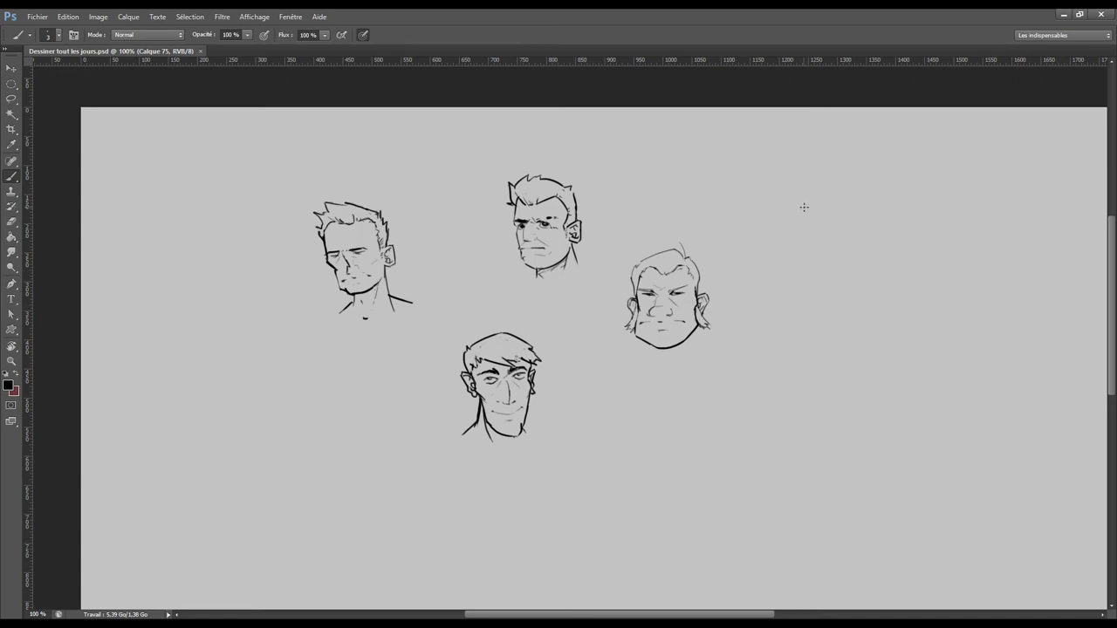
- With a larger brush, strengthen the jaw line and draw left and right shoulder lines
{"action": "key", "text": "bracketright"}
{"action": "key", "text": "bracketright"}
{"action": "left_click_drag", "start_coordinate": [697, 326], "coordinate": [705, 341]}
{"action": "left_click_drag", "start_coordinate": [696, 323], "coordinate": [703, 339]}
{"action": "left_click_drag", "start_coordinate": [699, 328], "coordinate": [727, 341]}
{"action": "left_click_drag", "start_coordinate": [636, 332], "coordinate": [623, 341]}
- Pan the view and zoom out to 66.67% to show the whole page
{"action": "key", "text": "e"}
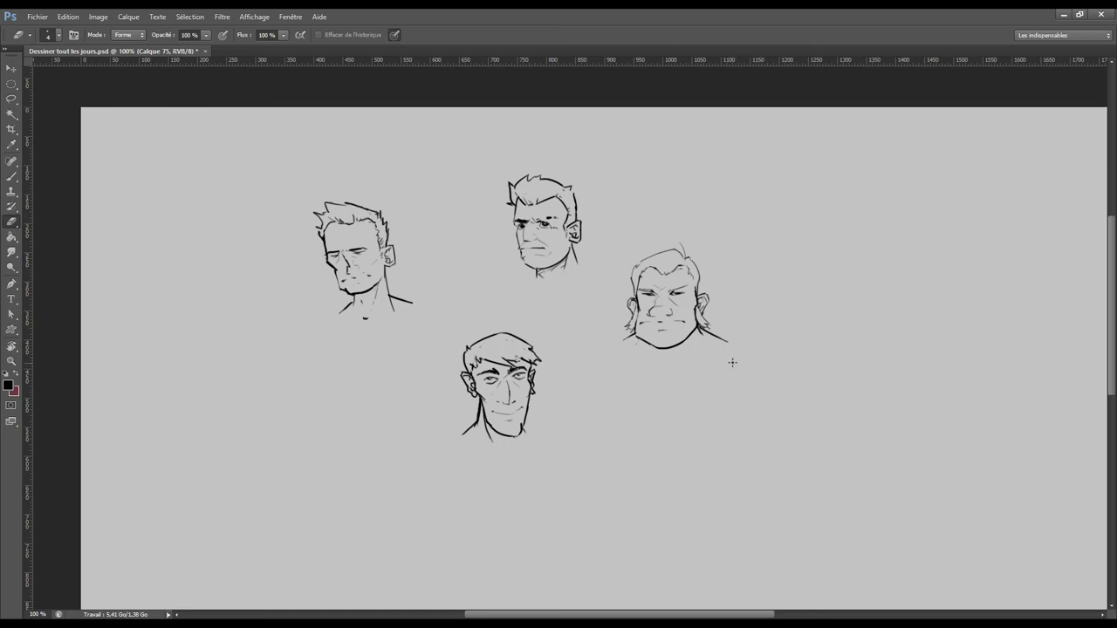
{"action": "key", "text": "b"}
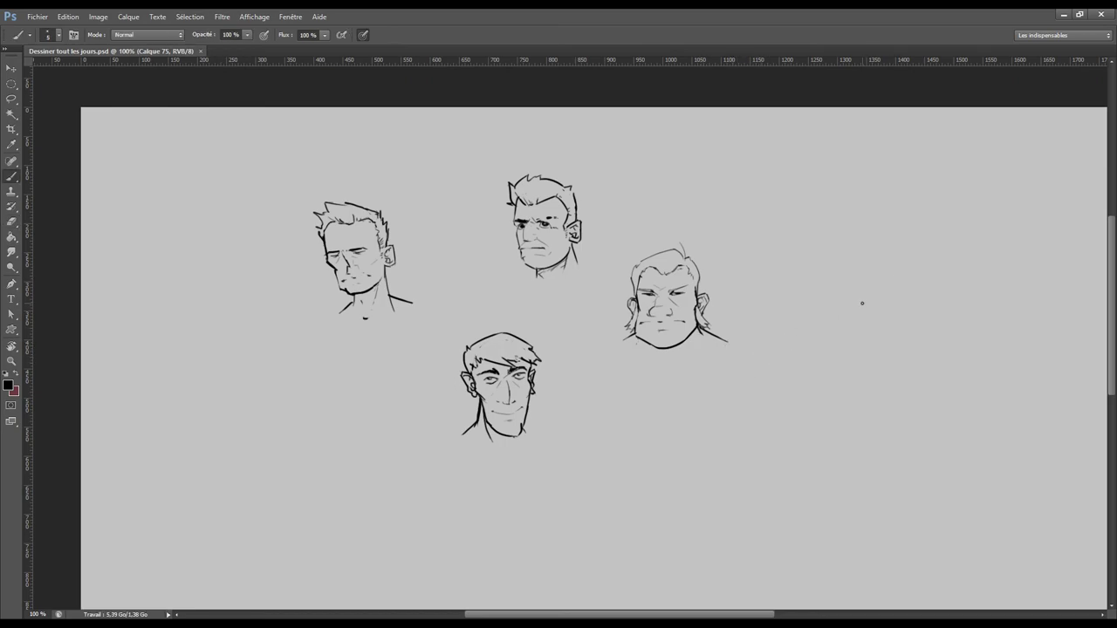
{"action": "scroll", "coordinate": [803, 306], "scroll_direction": "down", "scroll_amount": 1}
{"action": "scroll", "coordinate": [802, 305], "scroll_direction": "right", "scroll_amount": 1}
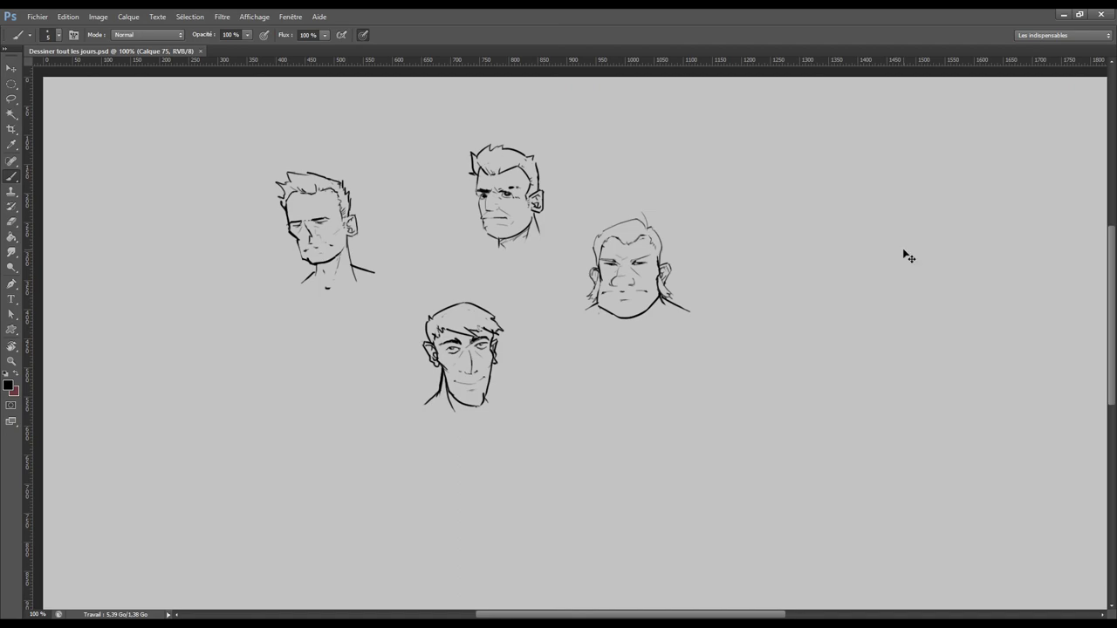
{"action": "key", "text": "ctrl+minus"}
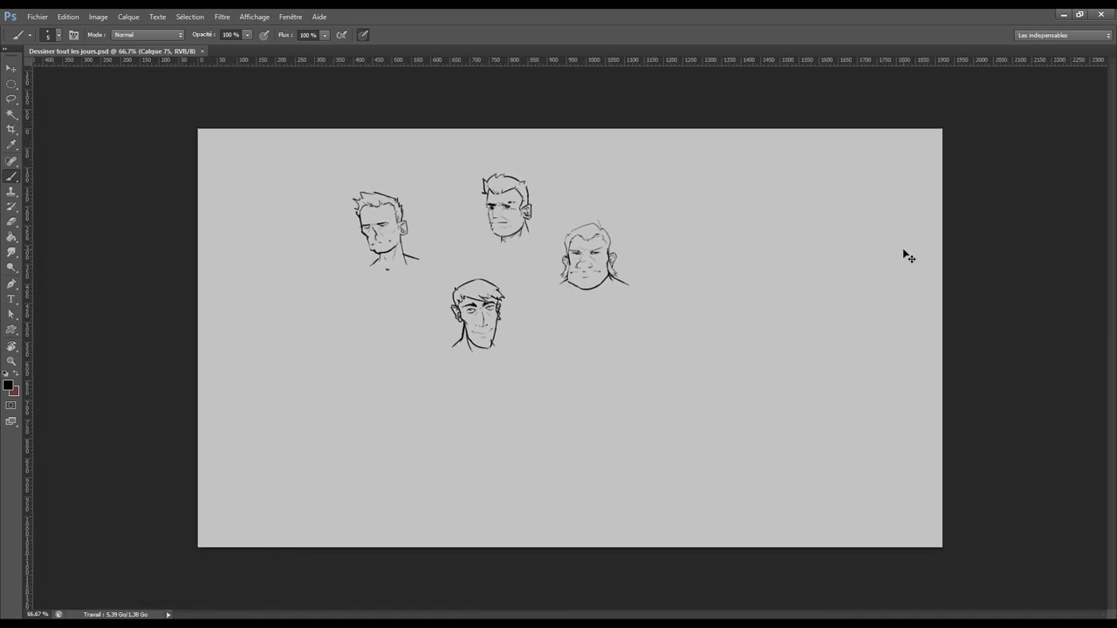